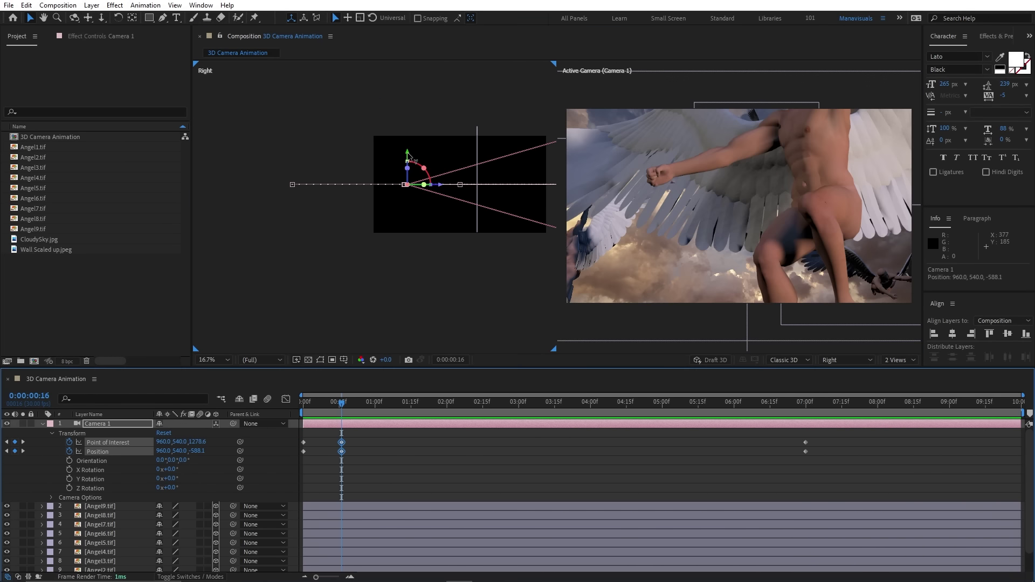
Preview the finished camera move, then browse the angel images in the Assets folder
drag(408, 155, 408, 166)
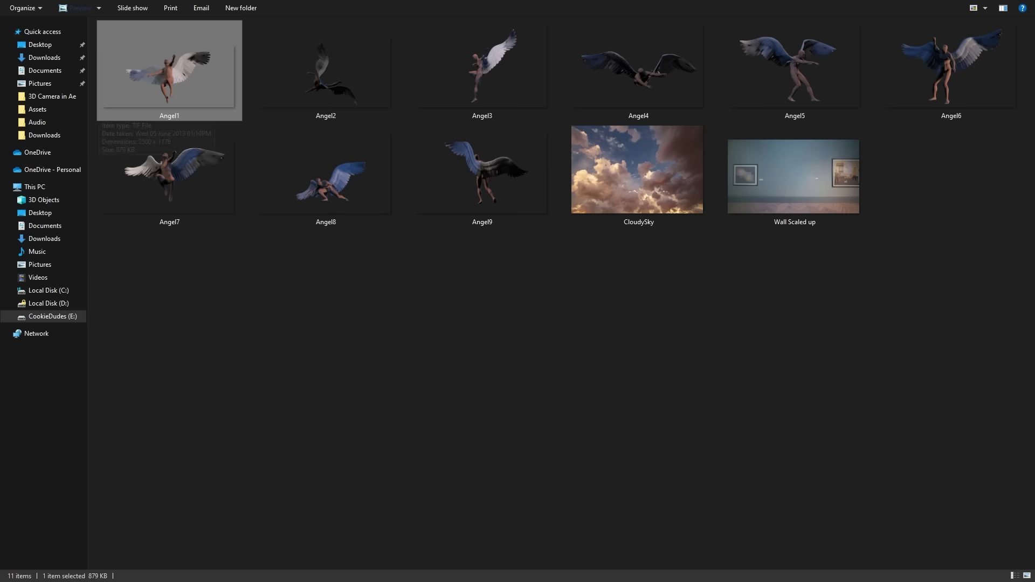
key(Right)
key(Right)
key(Right)
key(Right)
key(Right)
key(Right)
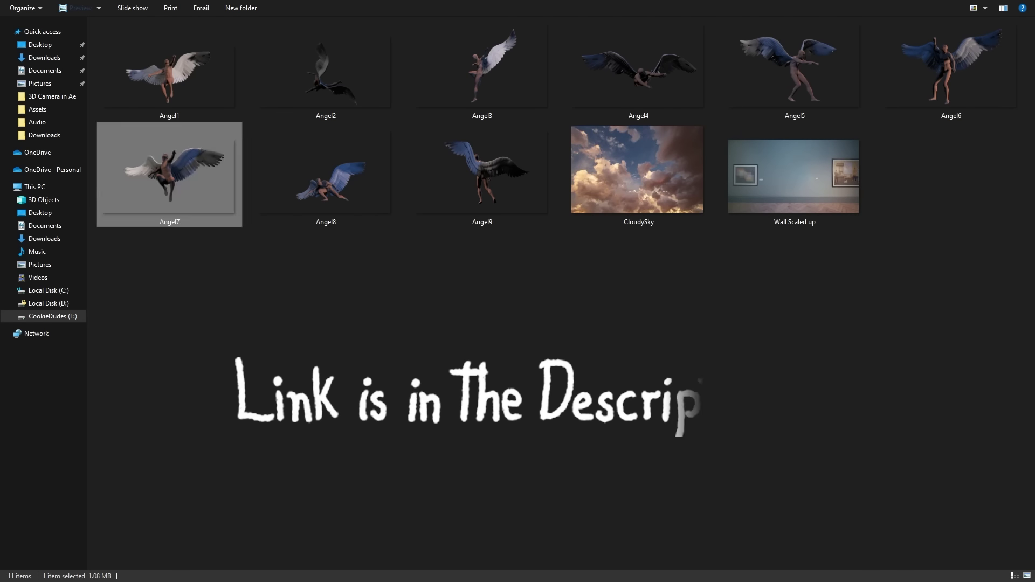
key(Right)
key(Right)
key(Right)
key(Right)
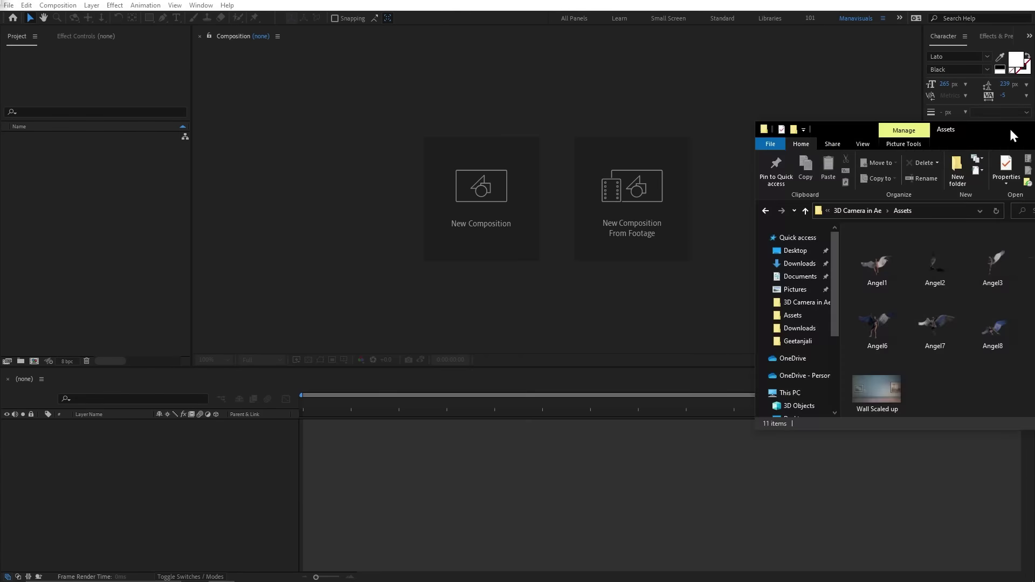
Import all eleven assets and create the 1920×1080, 30 fps, 10 s '3D Camera Animation' composition
shift+click(607, 440)
drag(607, 440, 150, 202)
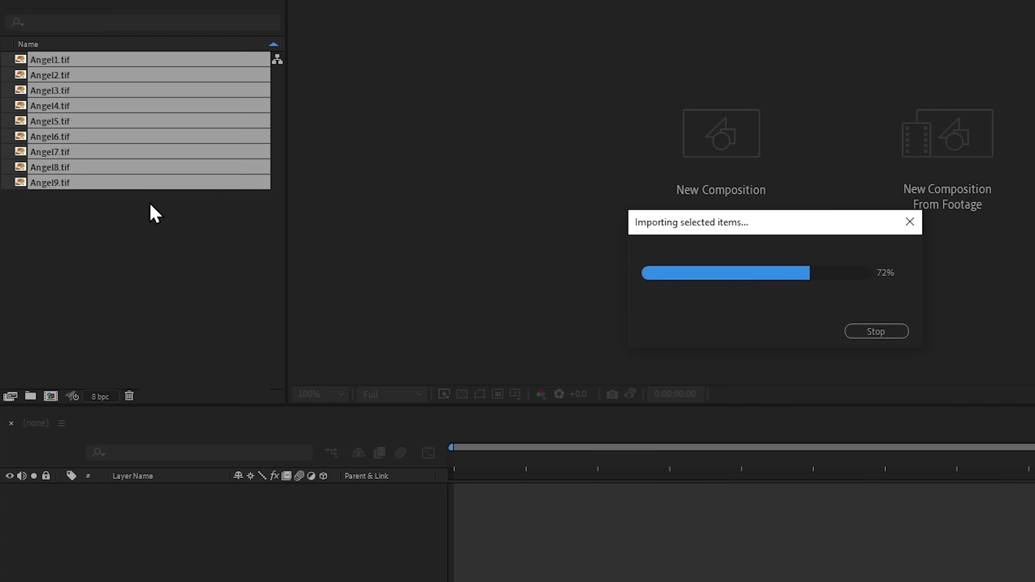
click(61, 397)
text(3D Camera Animation)
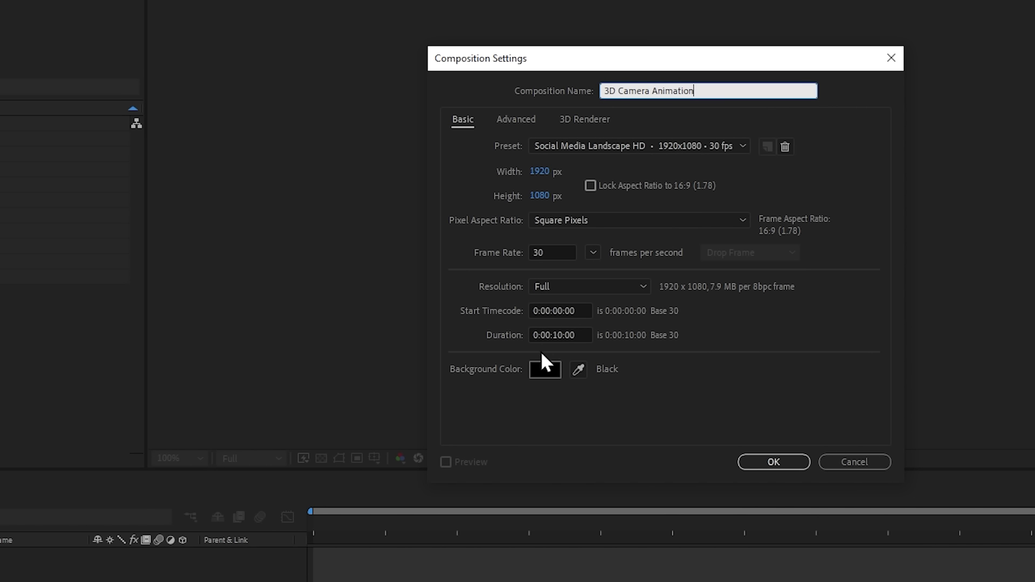
click(605, 364)
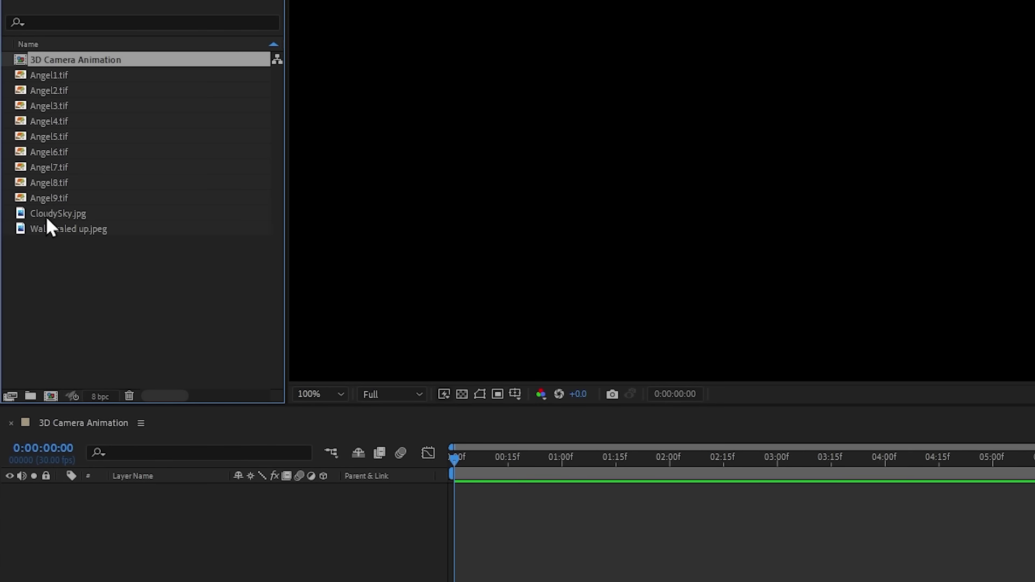
Add Angel1 through CloudySky to the 3D Camera Animation timeline as ten layers
click(31, 241)
shift+click(60, 75)
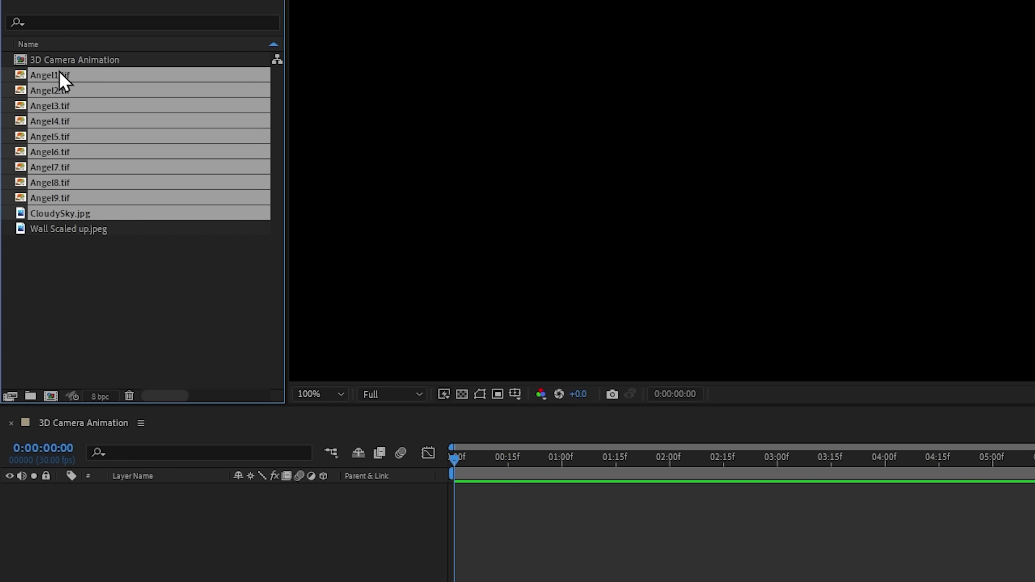
mouse_move(60, 75)
mouse_down()
mouse_move(136, 438)
mouse_move(115, 529)
mouse_up()
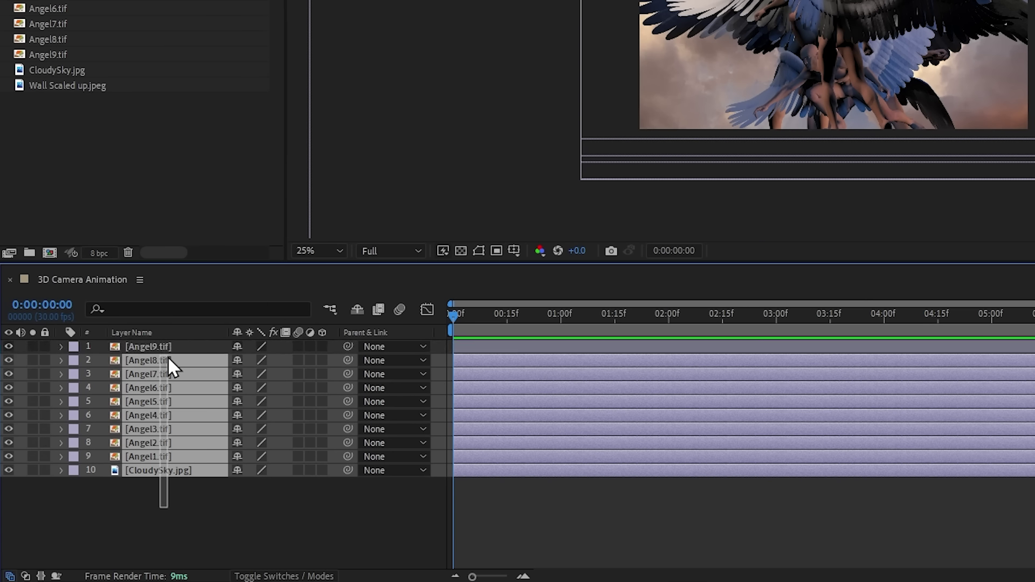
Turn on the 3D Layer switch for all ten layers
shift+click(116, 424)
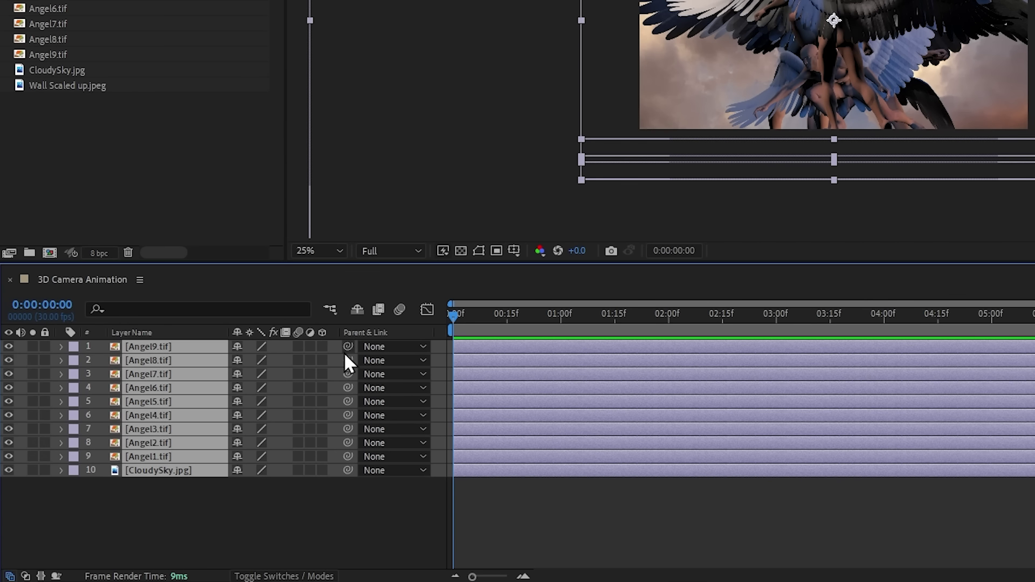
click(326, 346)
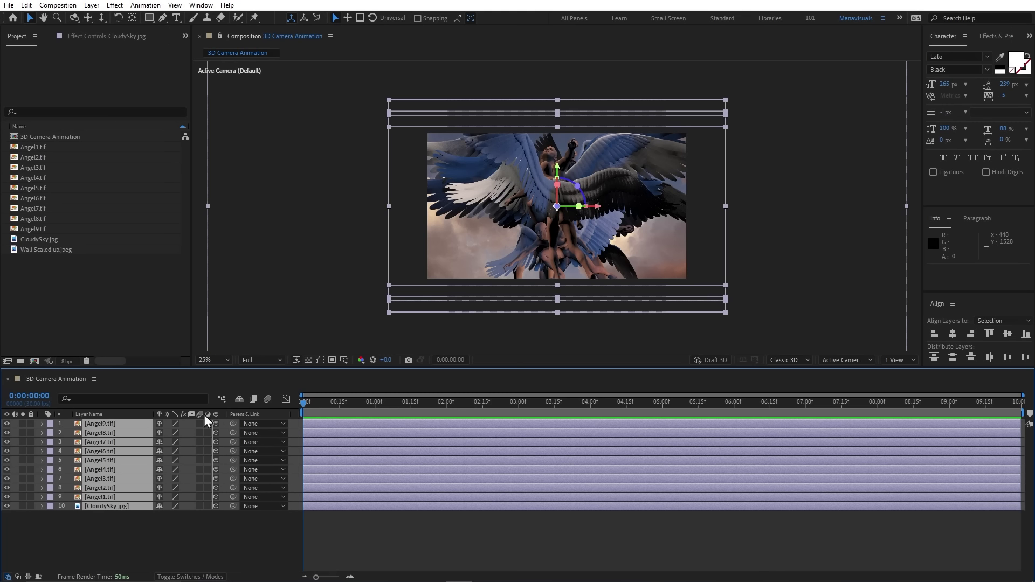
right_click(269, 414)
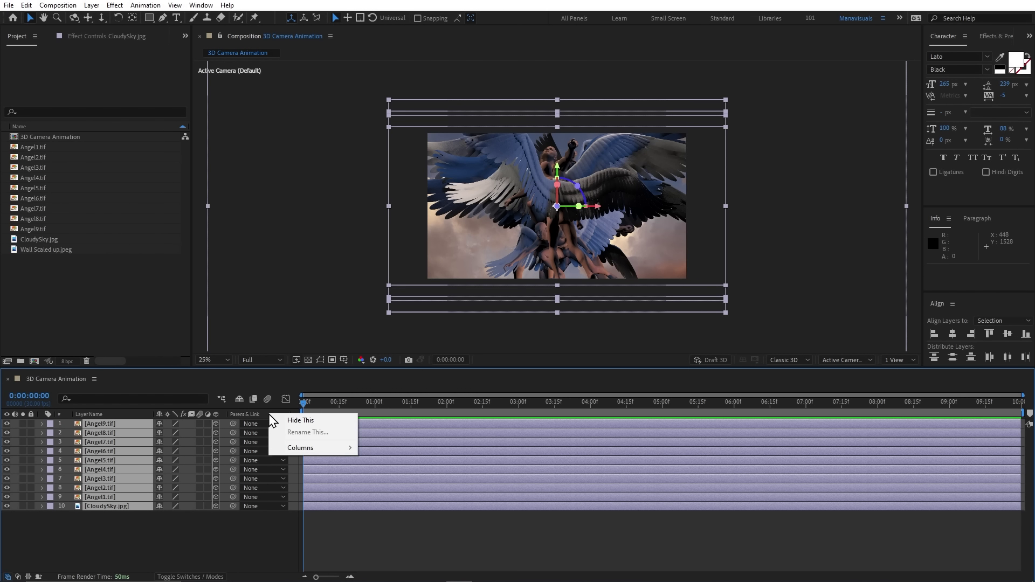
mouse_move(309, 449)
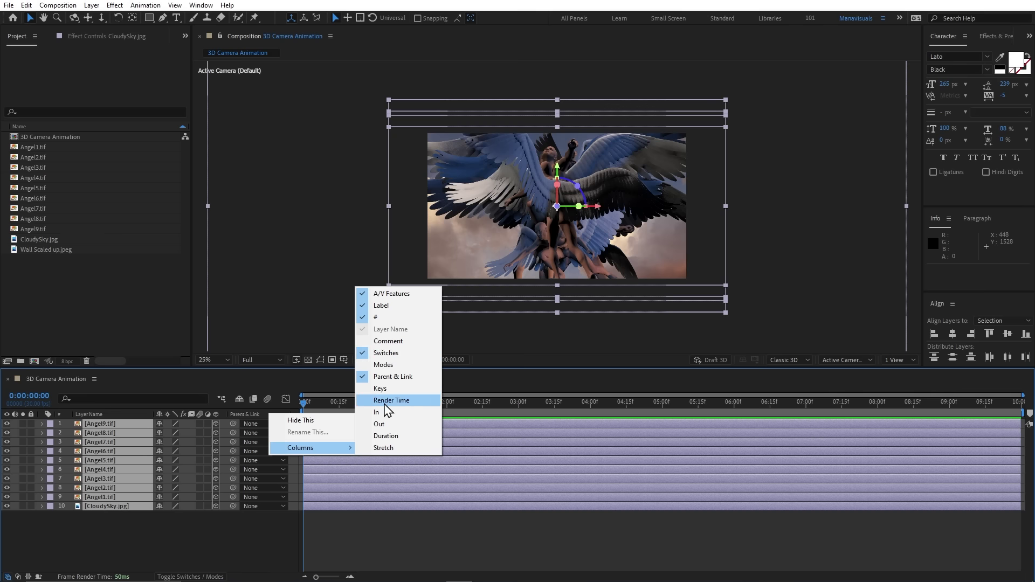
click(243, 515)
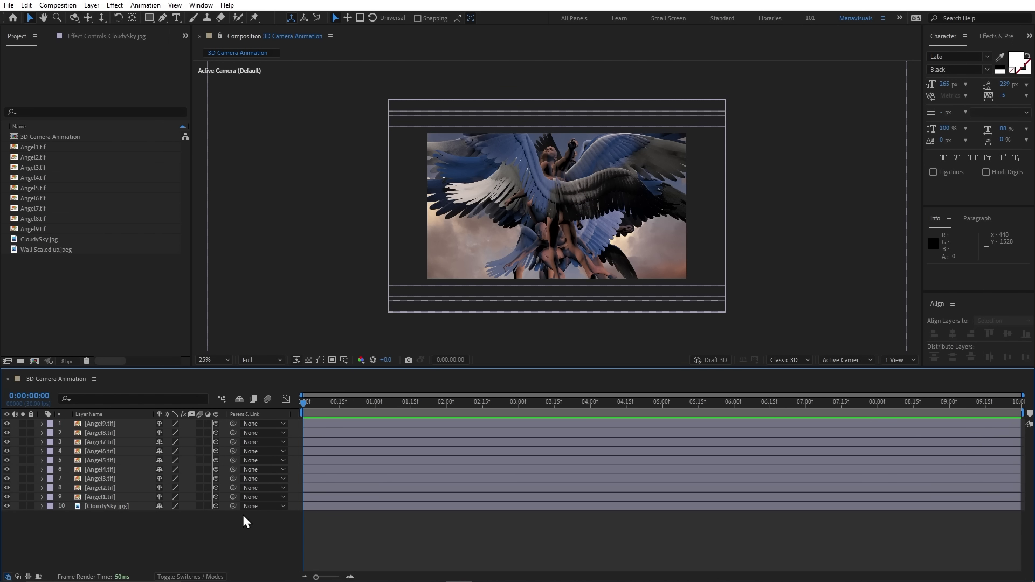
click(92, 5)
Start a new camera with the Two-Node type and the 35mm lens preset
mouse_move(111, 18)
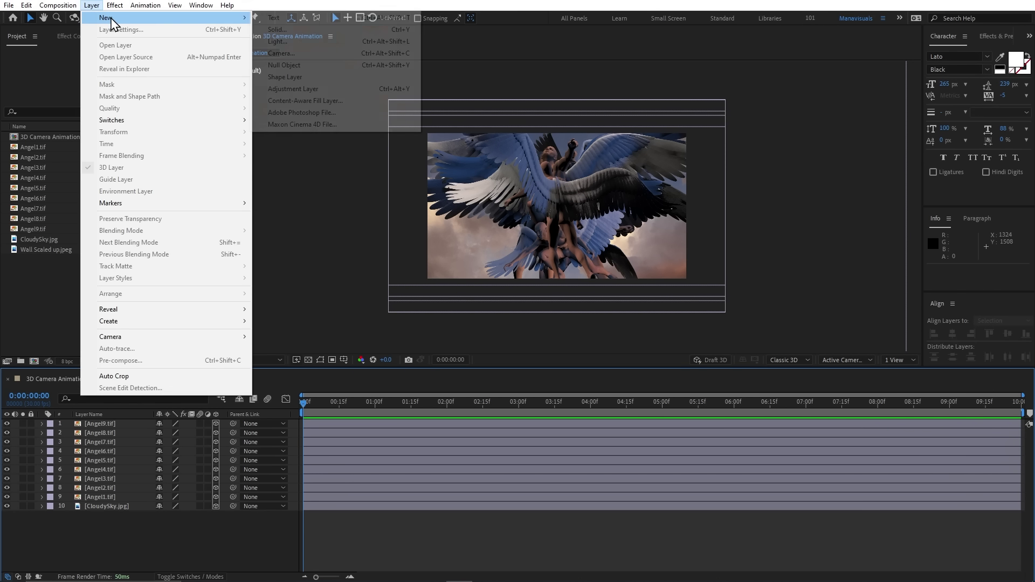
click(311, 54)
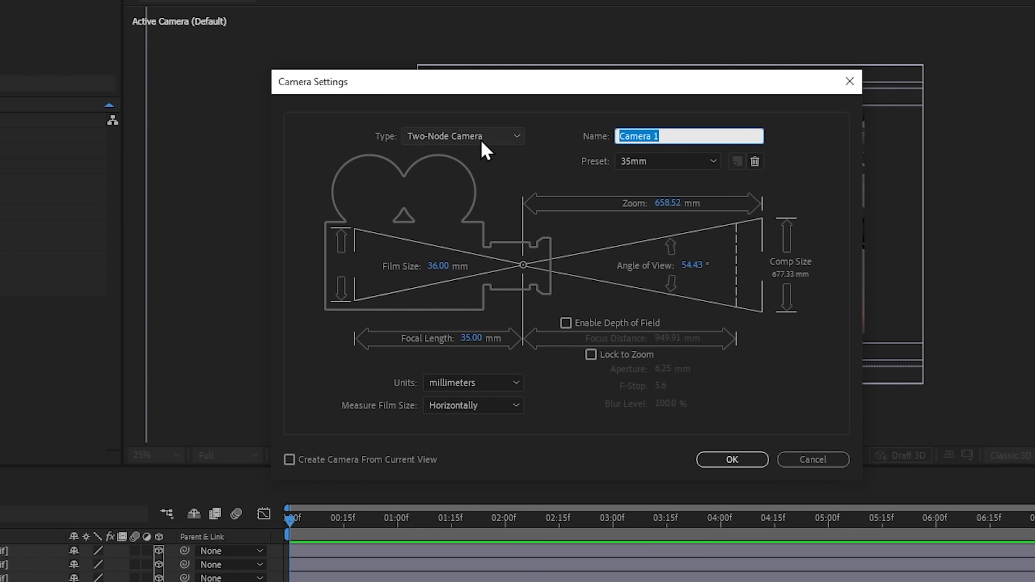
click(510, 137)
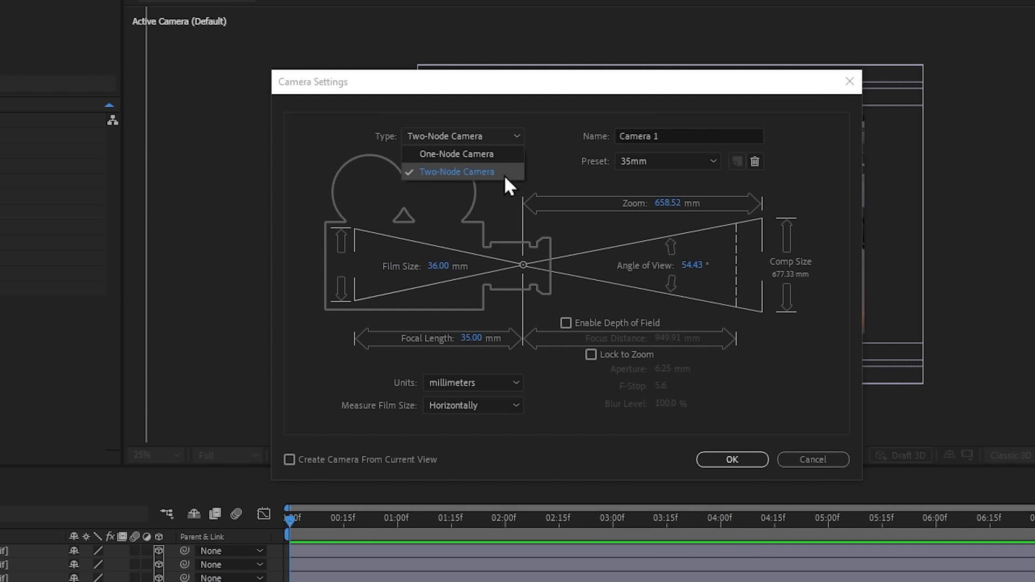
click(706, 134)
click(702, 158)
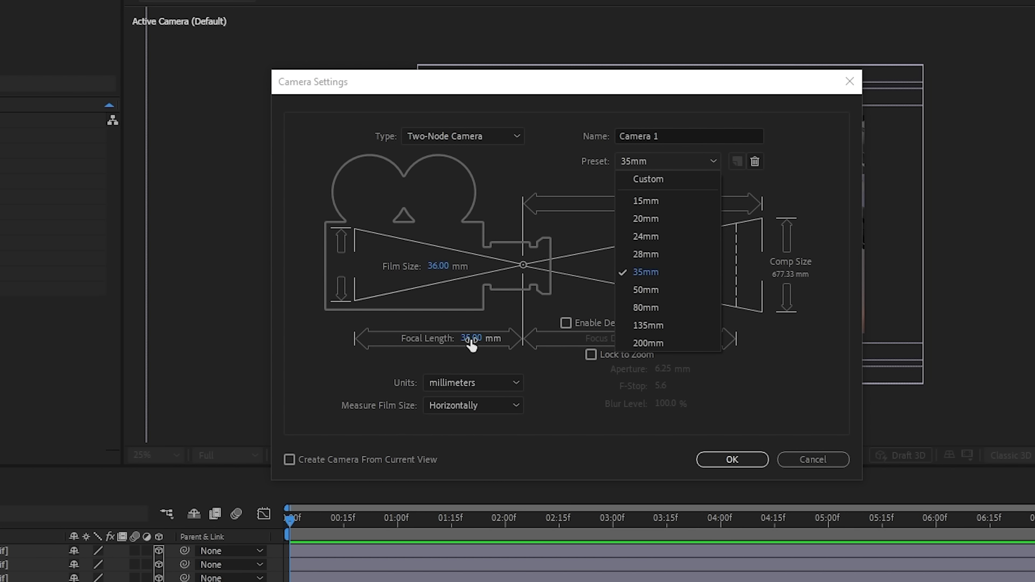
drag(471, 345, 478, 339)
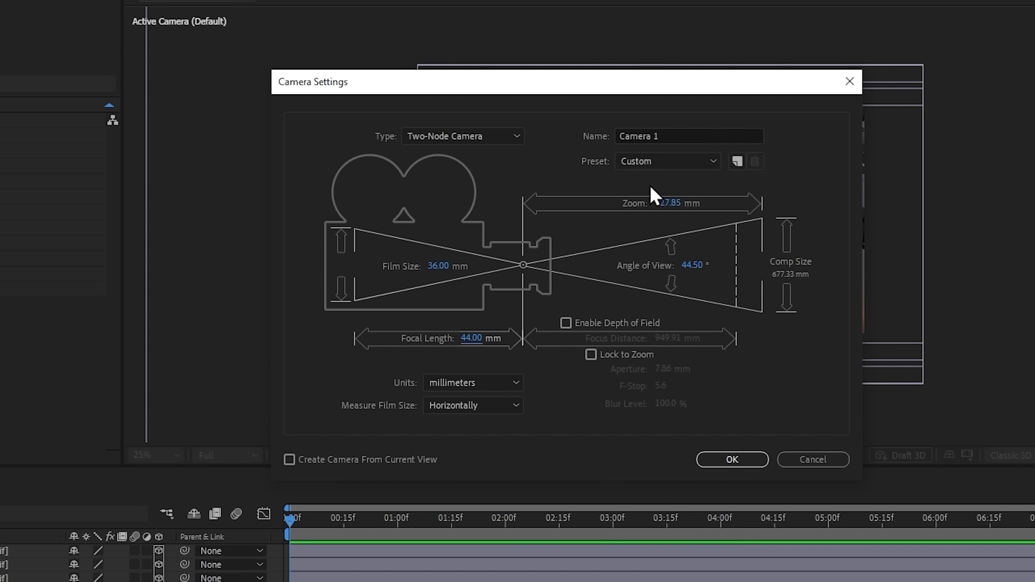
click(667, 162)
click(664, 273)
text(55)
click(669, 164)
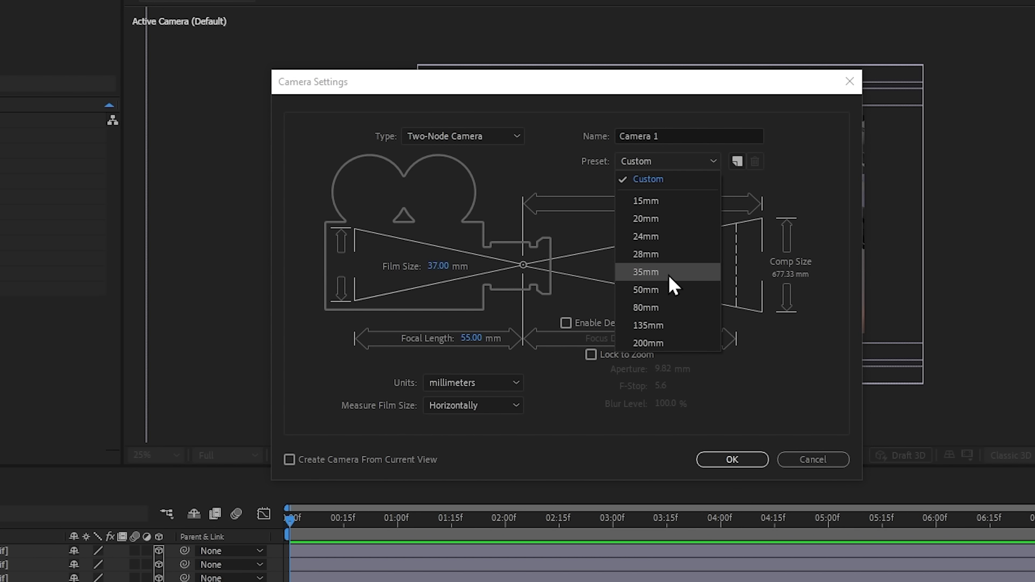
click(669, 276)
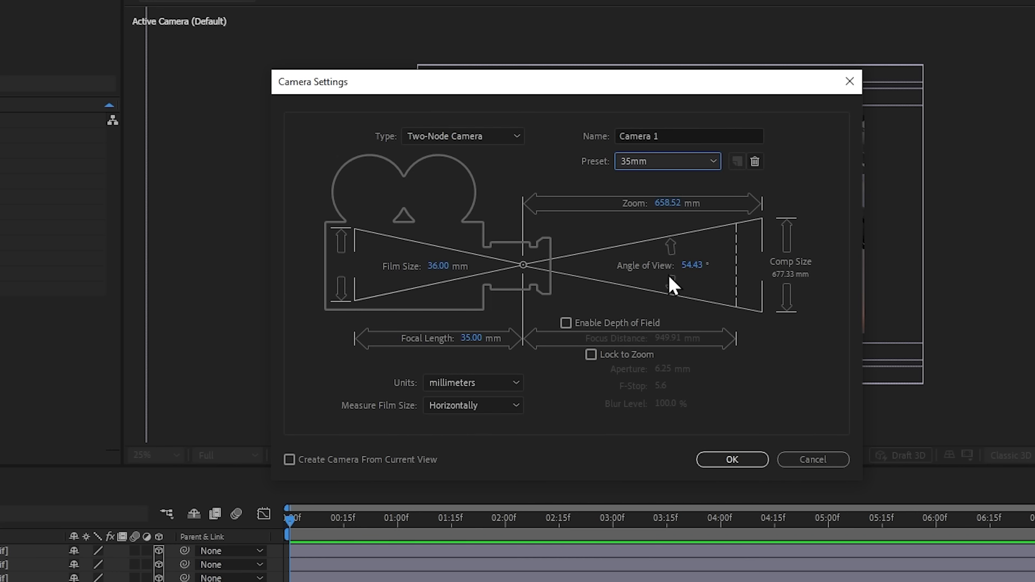
Leave depth of field disabled and add Camera 1 to the composition
click(595, 326)
click(595, 326)
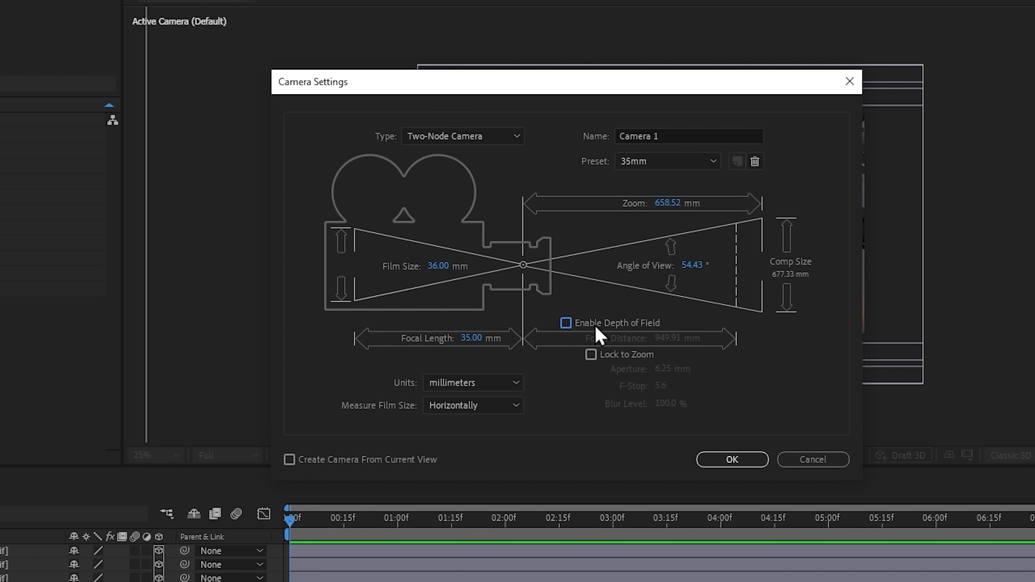
click(591, 326)
click(603, 327)
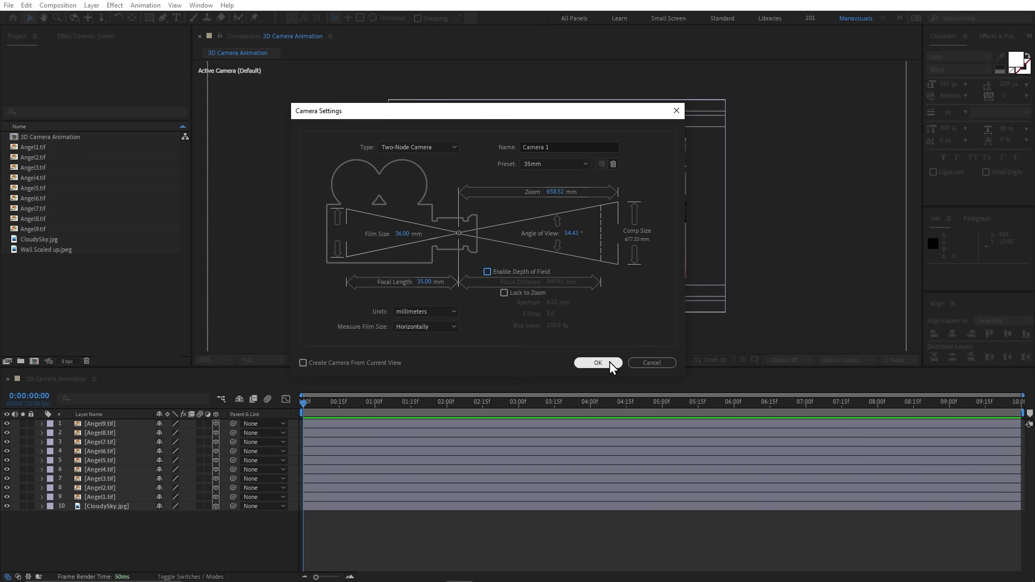
click(609, 361)
click(107, 516)
Solo the CloudySky and Angel1 layers and split the viewer into two views
shift+click(87, 506)
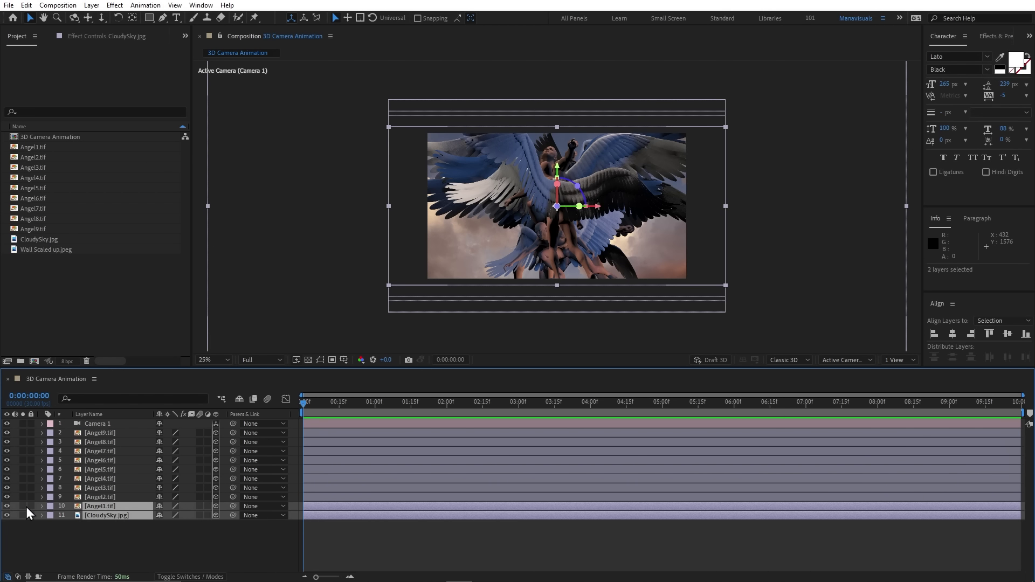
click(23, 507)
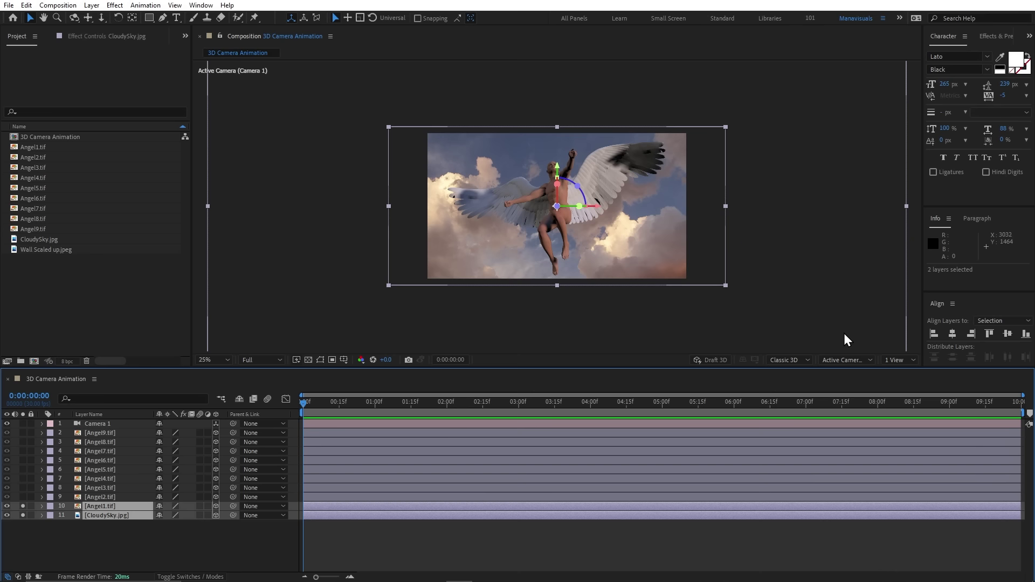
click(895, 360)
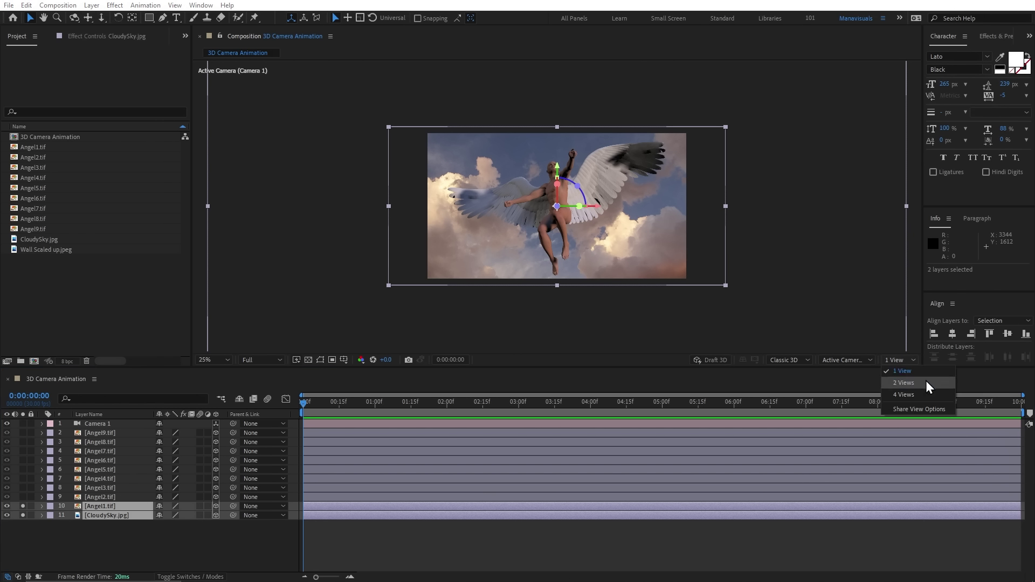
click(911, 383)
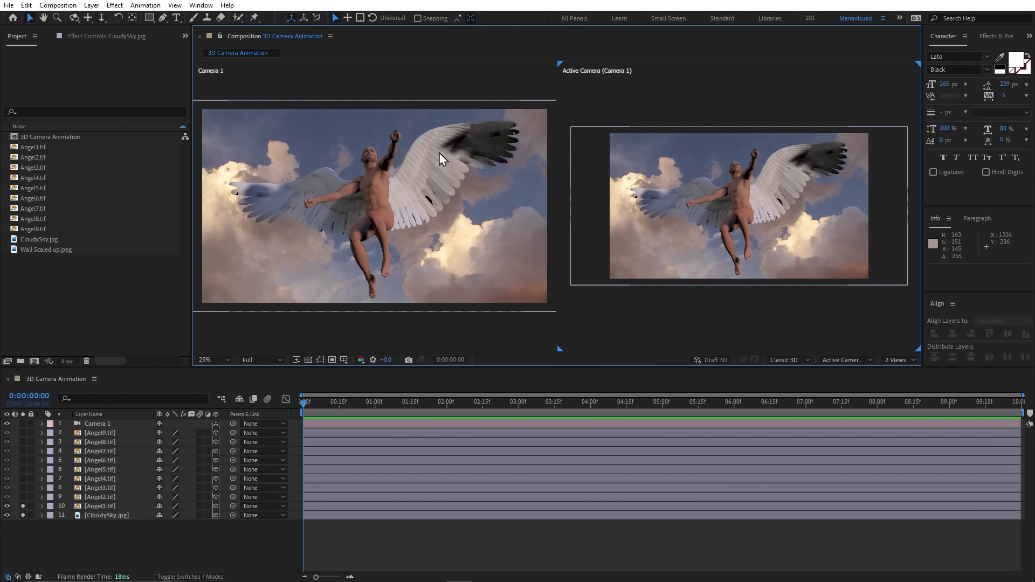
click(445, 187)
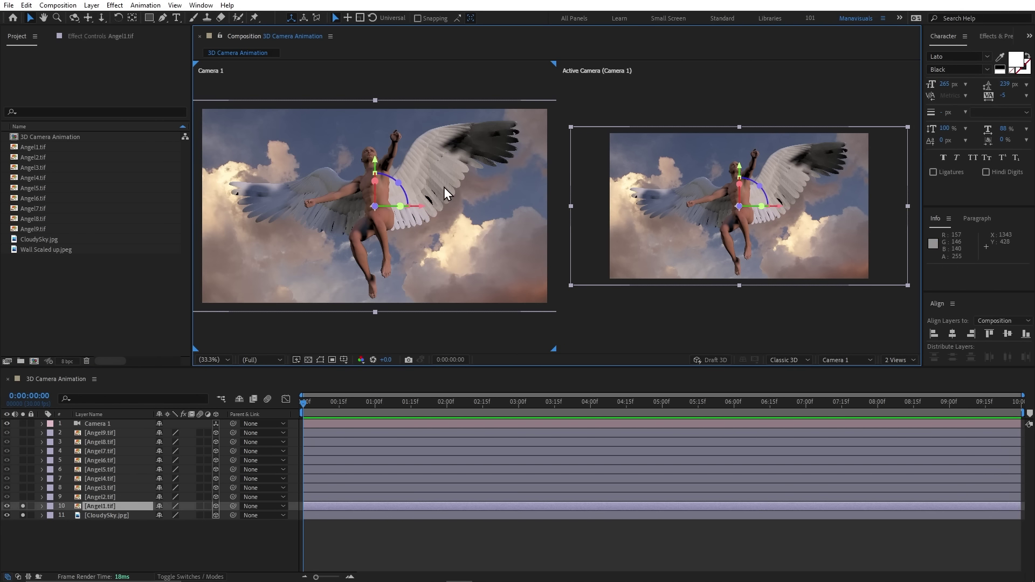
click(851, 360)
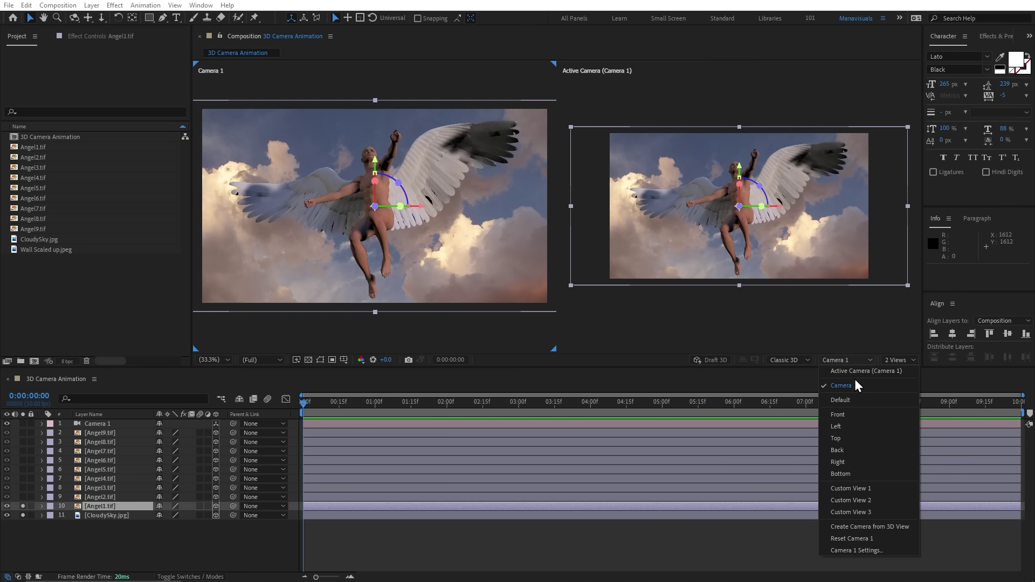
key(Escape)
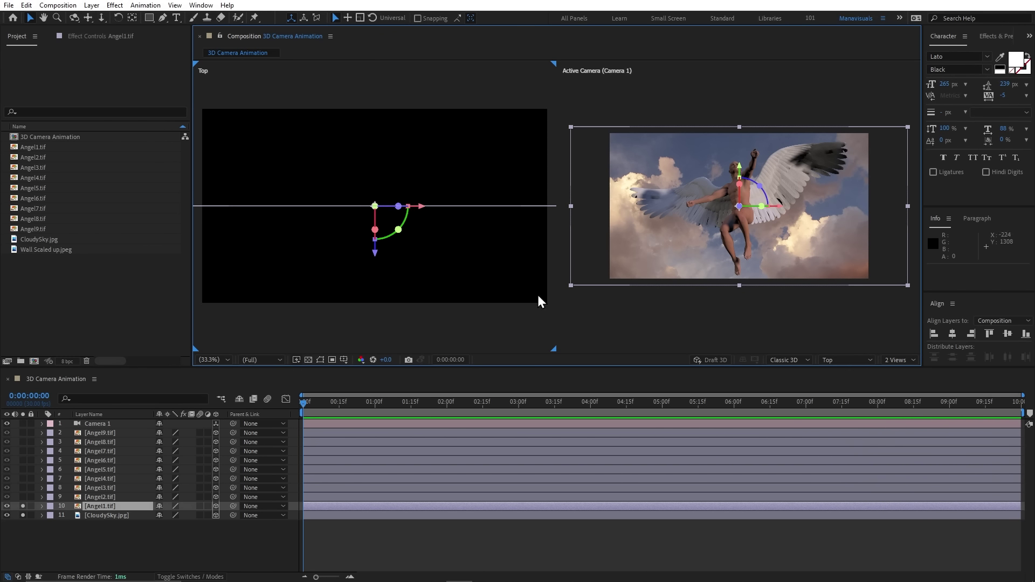
scroll(385, 216, down, 4)
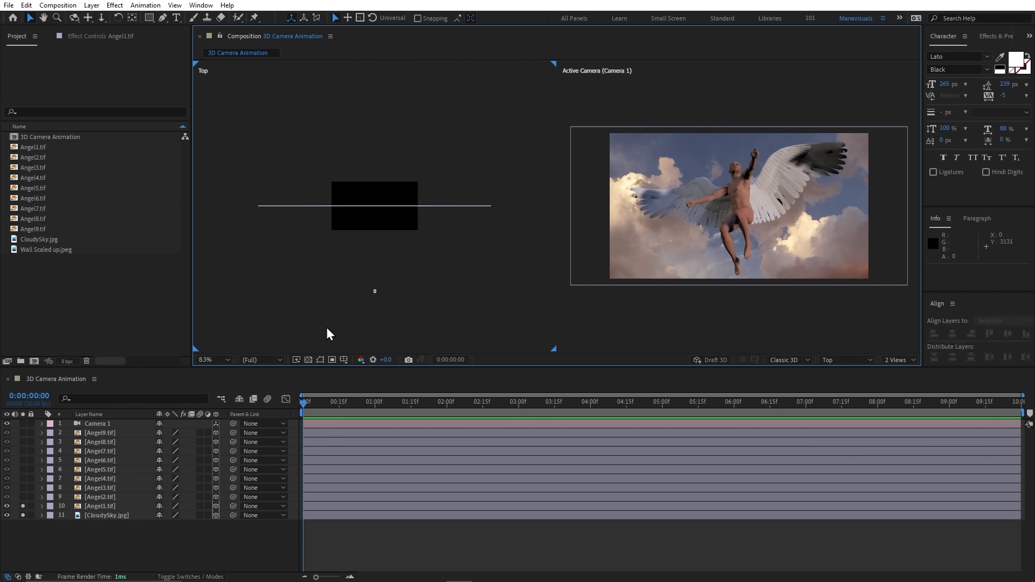
Show Angel1's orientation and X, Y, Z rotation values with R, leaving rotation at zero
click(113, 507)
key(r)
mouse_move(172, 524)
mouse_down()
mouse_move(133, 524)
mouse_move(201, 513)
mouse_up()
scroll(367, 215, up, 4)
scroll(318, 297, down, 4)
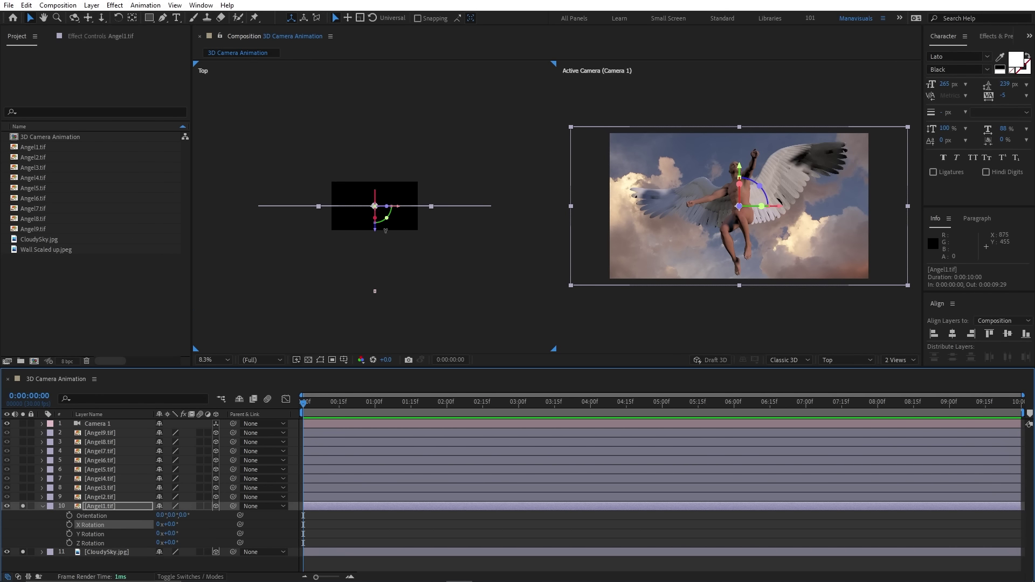
drag(405, 273, 350, 323)
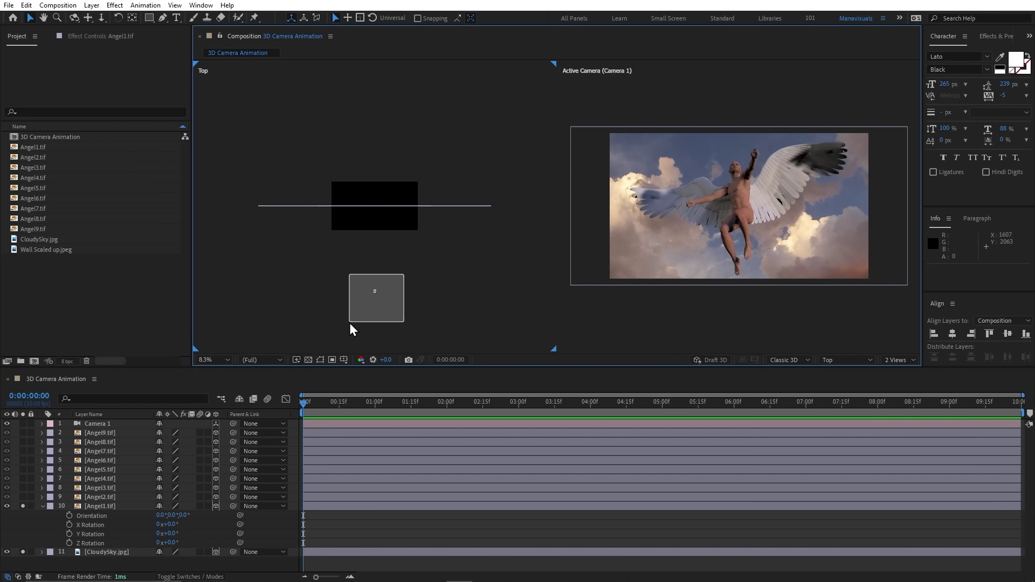
Push the CloudySky layer back in depth to about Z 3930
click(111, 553)
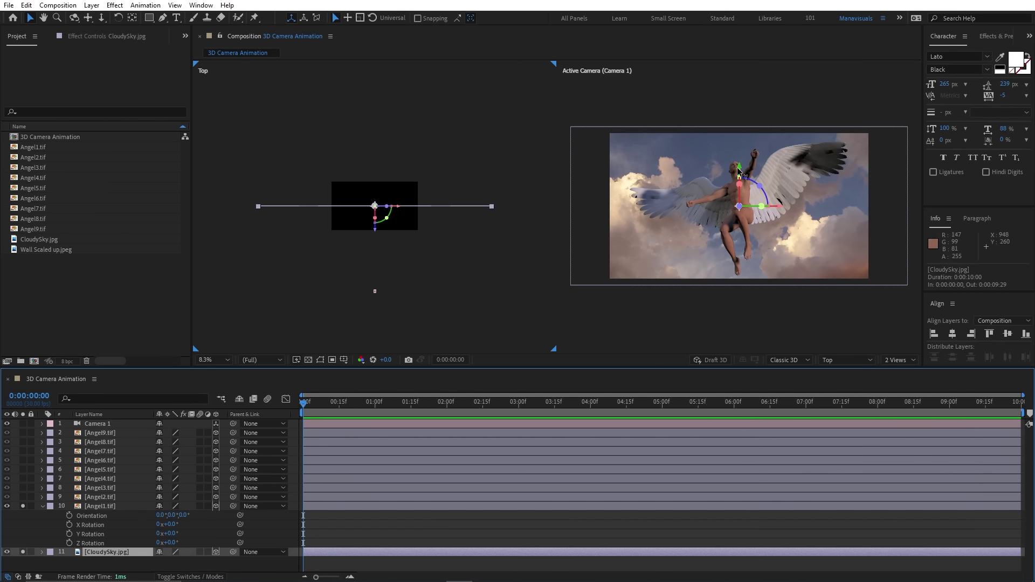
mouse_move(776, 207)
mouse_down()
mouse_move(801, 211)
mouse_move(562, 207)
mouse_up()
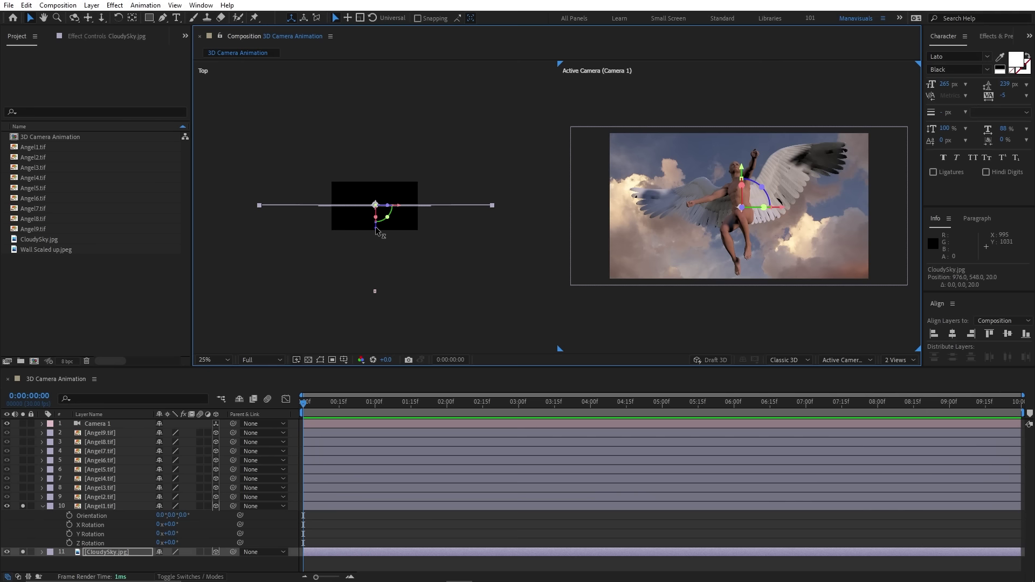
drag(376, 228, 427, 80)
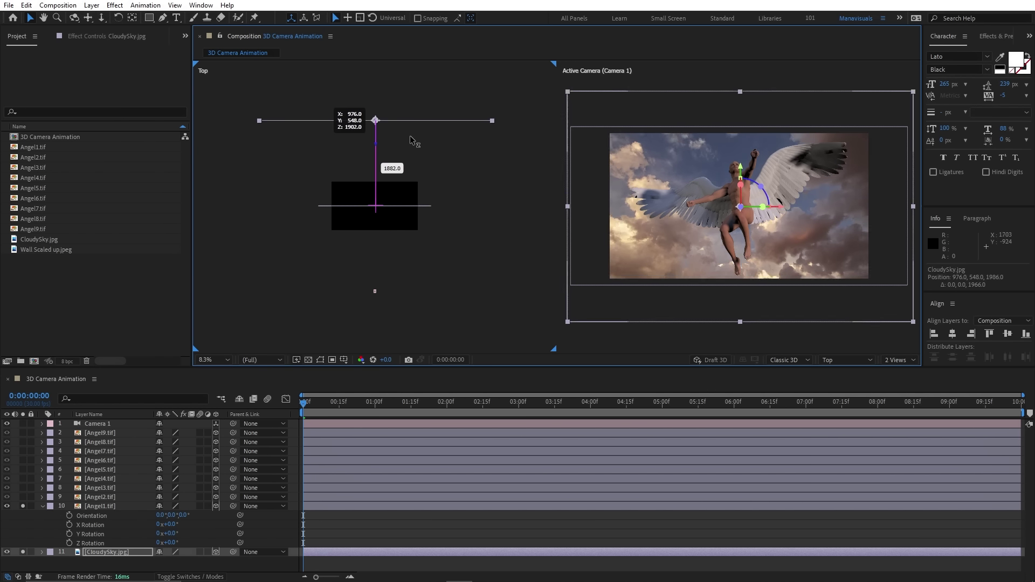
drag(427, 80, 428, 51)
key(comma)
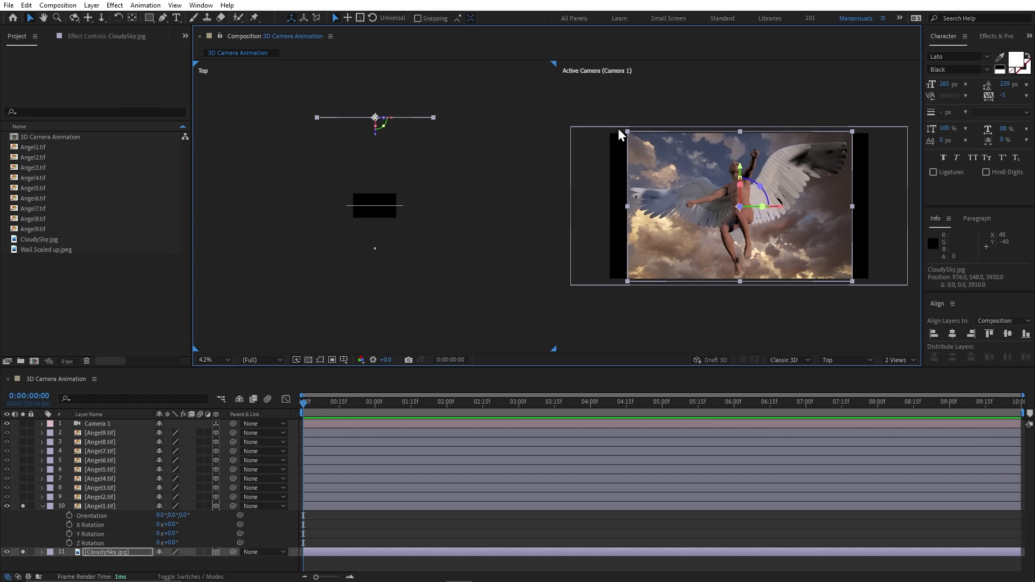
Scale CloudySky to 450% and push it much deeper behind the angels
click(107, 552)
key(s)
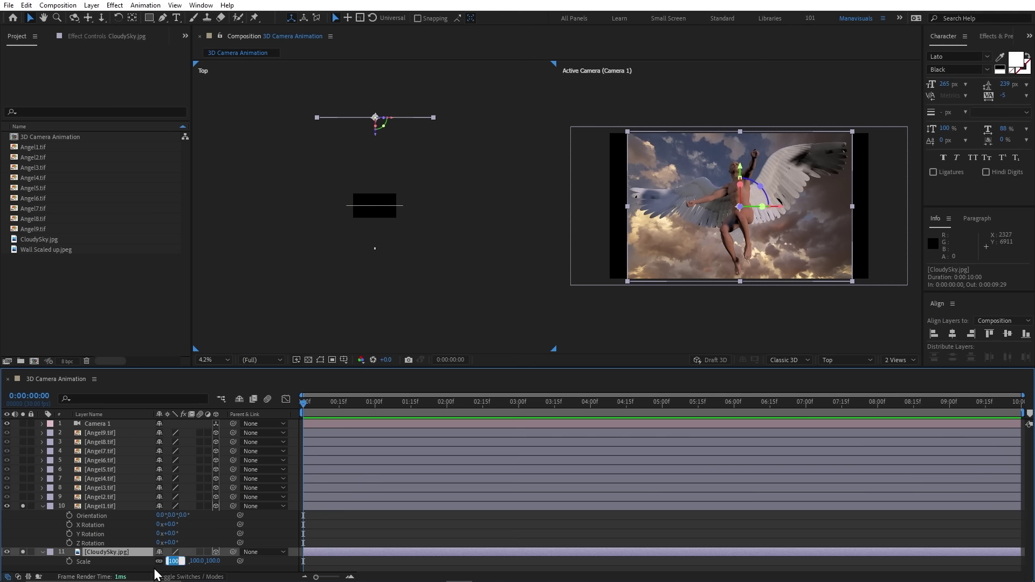
text(0)
key(Return)
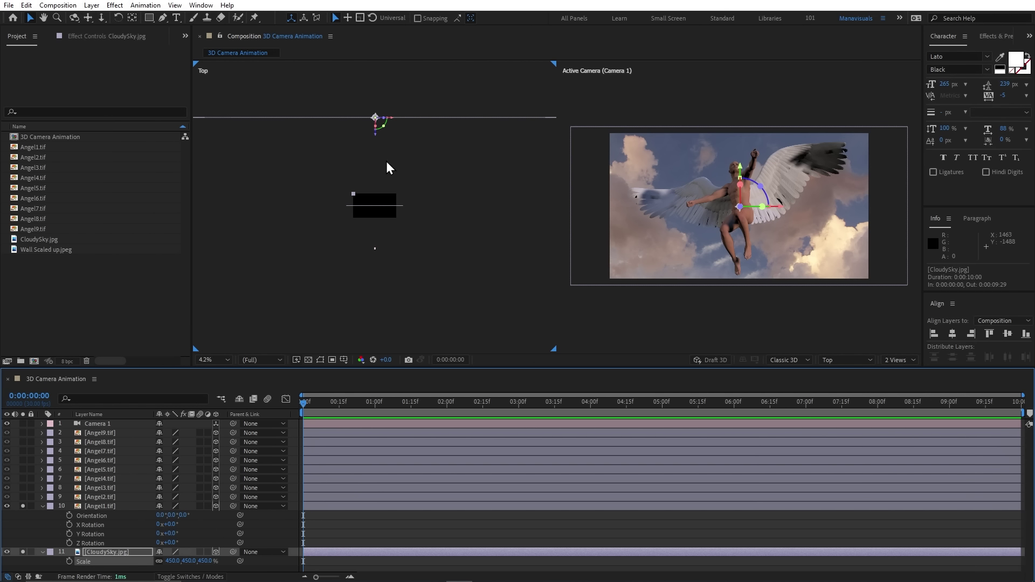
drag(375, 170, 396, 67)
drag(402, 111, 399, 202)
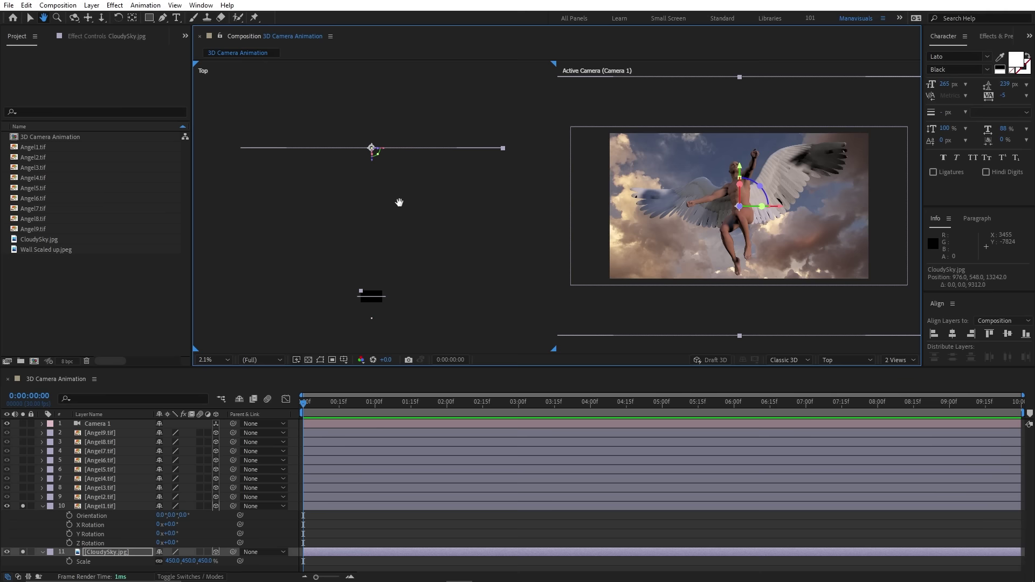
drag(373, 164, 378, 86)
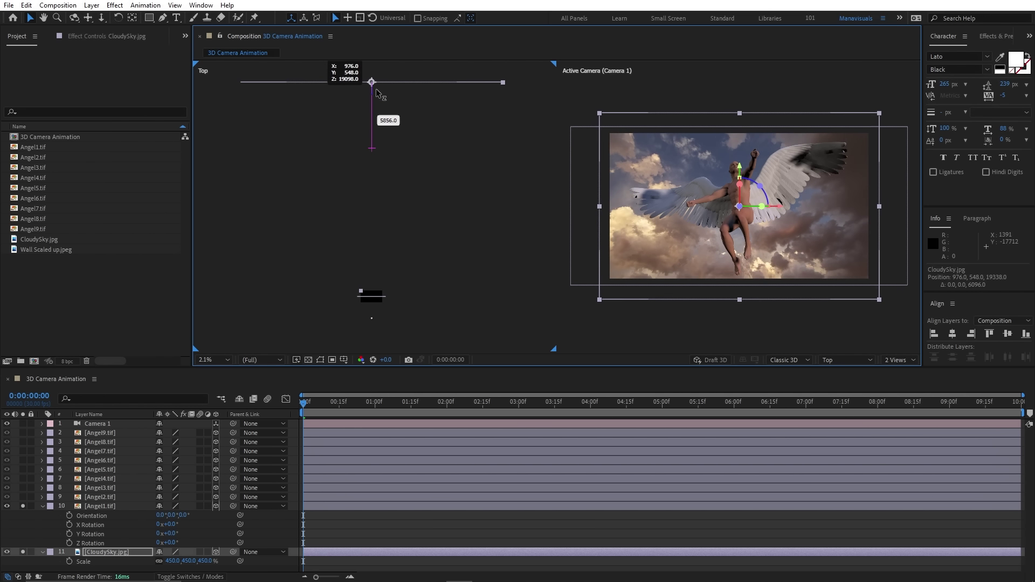
Nudge CloudySky slightly forward and raise Angel2 higher in the shot
drag(379, 86, 373, 95)
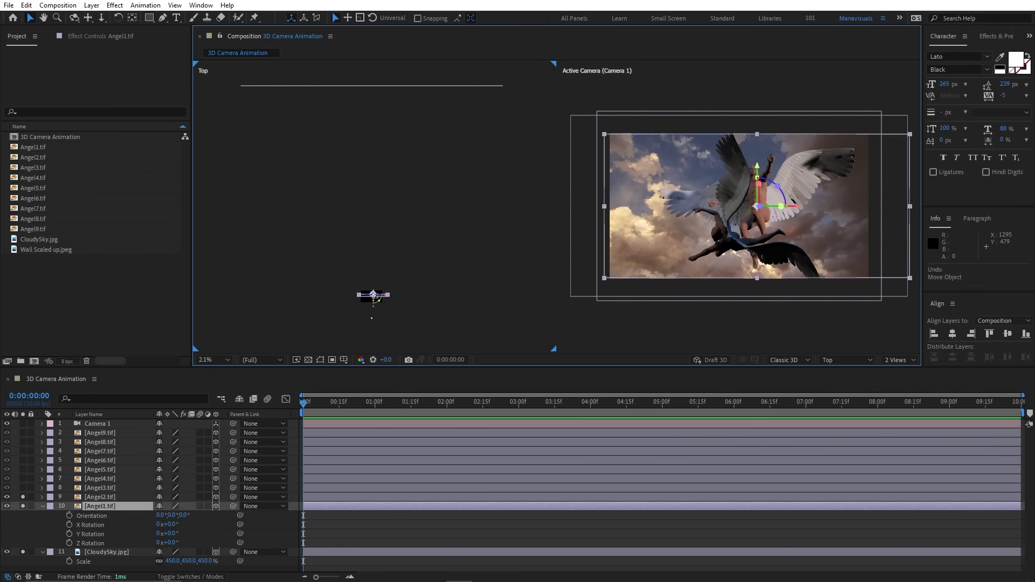
click(371, 296)
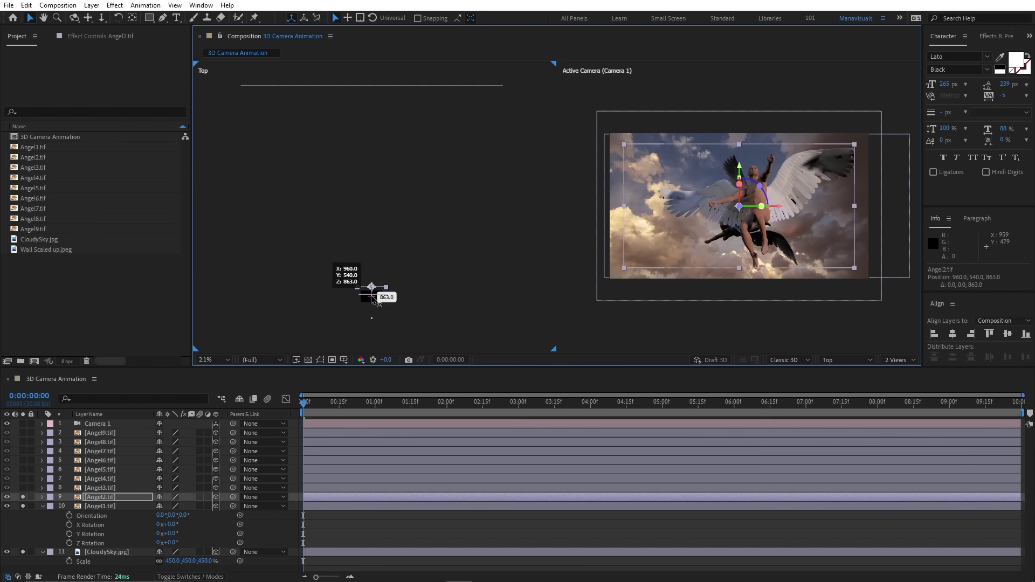
drag(780, 178, 780, 157)
click(380, 279)
key(c)
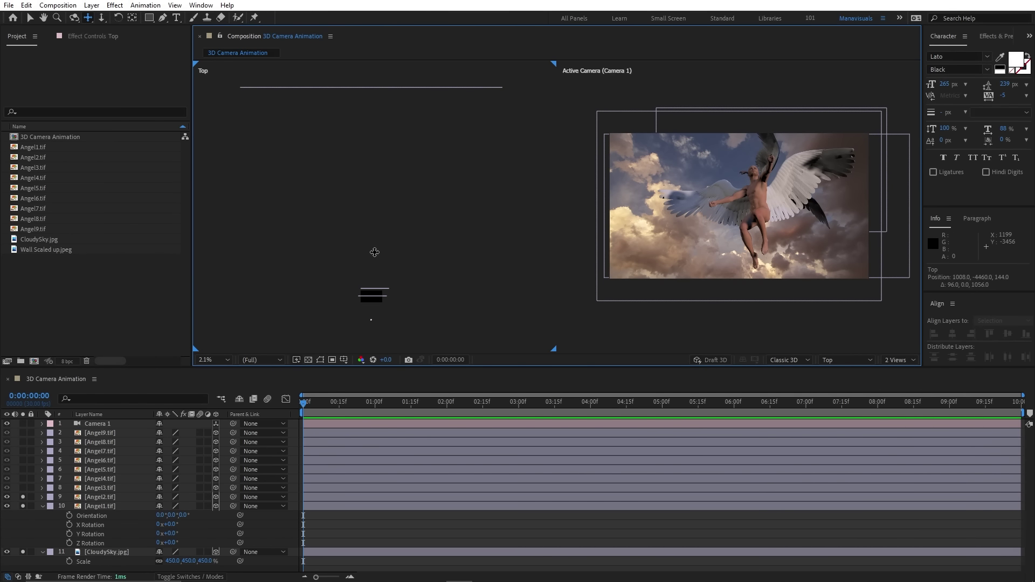
scroll(369, 256, down, 3)
click(383, 283)
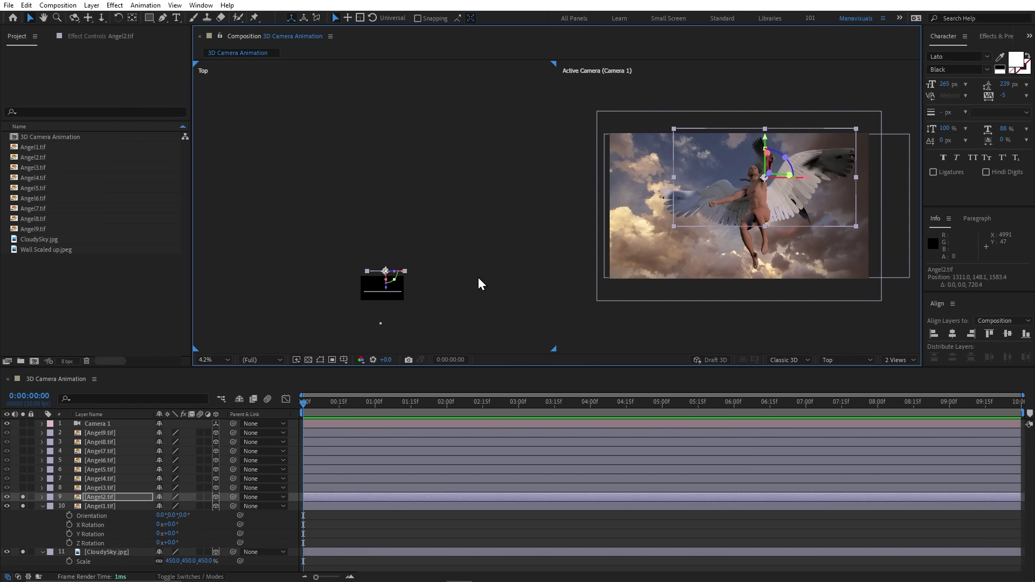
drag(764, 142, 763, 123)
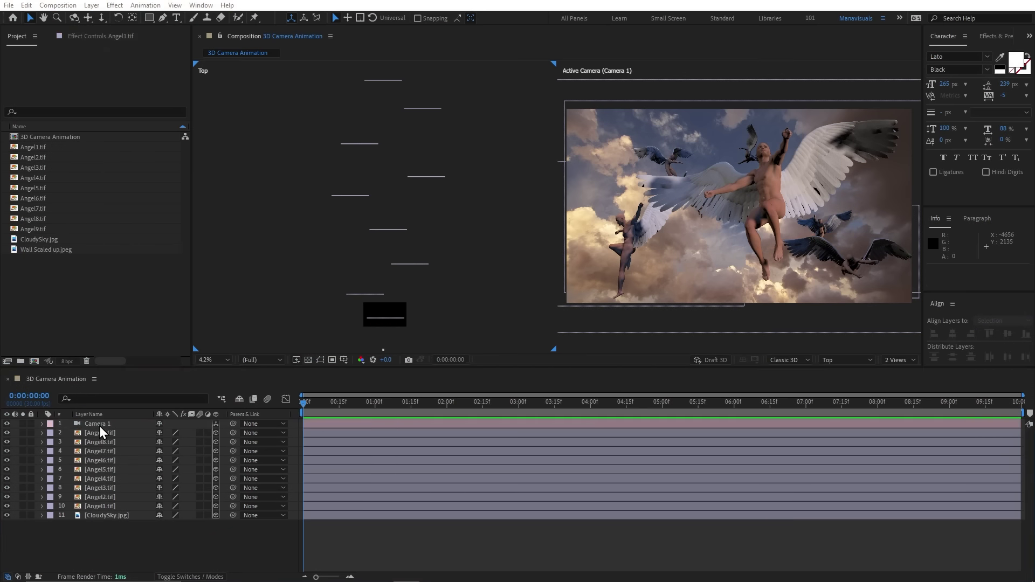
Push Camera 1 forward in depth past the angels
click(99, 424)
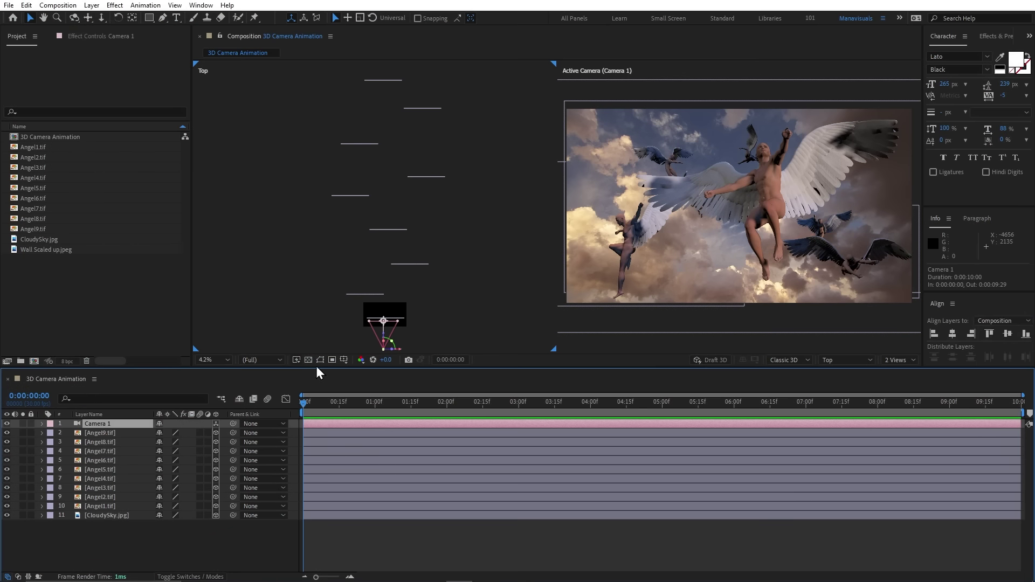
drag(384, 338, 385, 336)
mouse_move(386, 330)
mouse_down()
mouse_move(400, 237)
mouse_move(394, 153)
mouse_move(378, 348)
mouse_up()
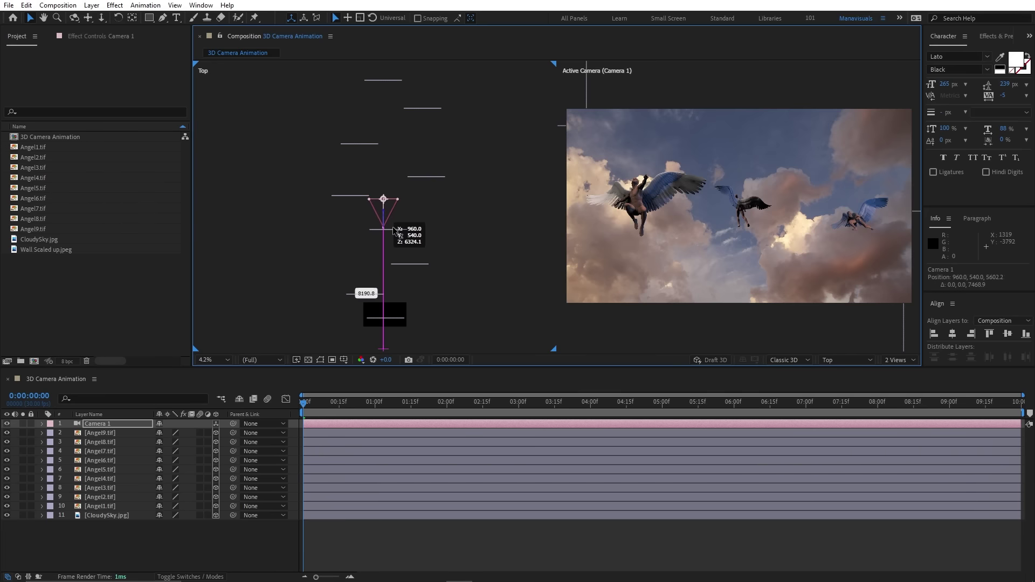
Reset Camera 1's Transform to default and expand its transform properties
click(43, 424)
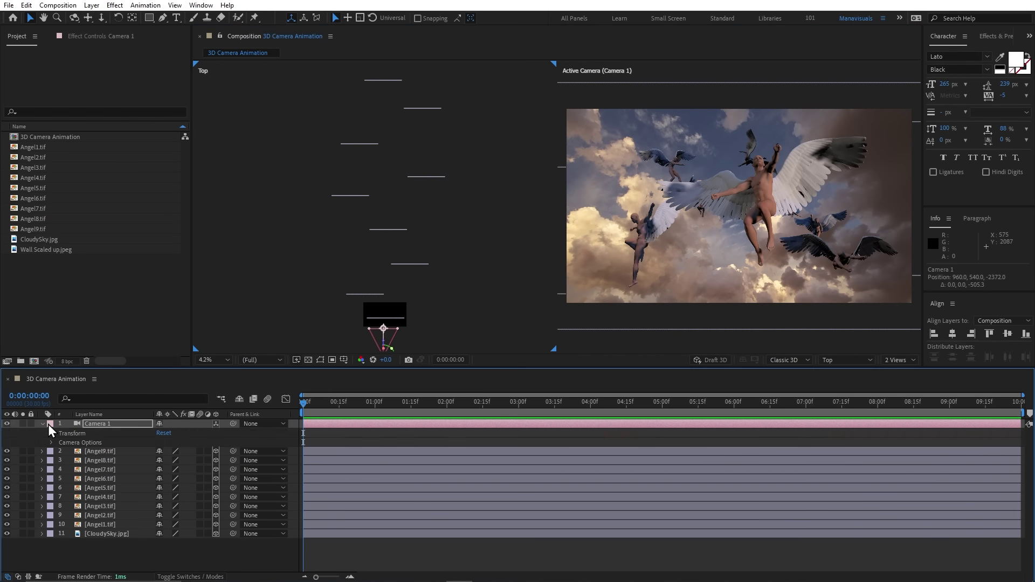
click(169, 434)
click(52, 434)
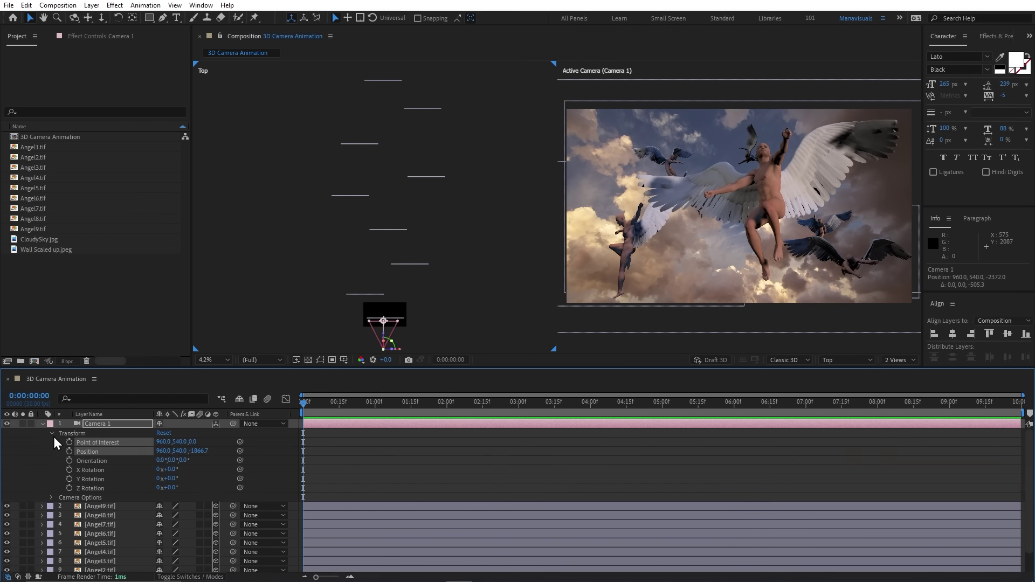
double_click(117, 425)
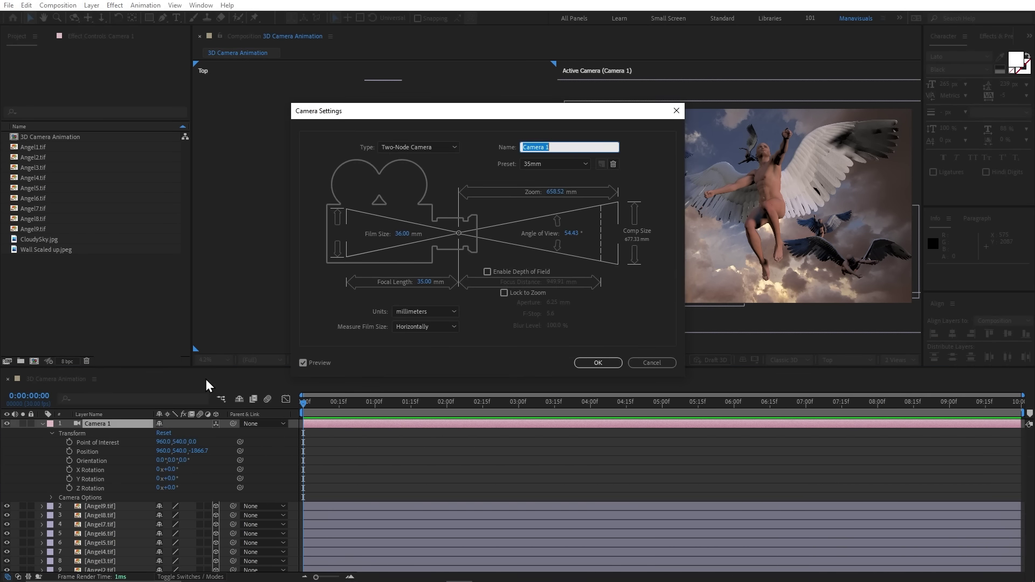
click(419, 147)
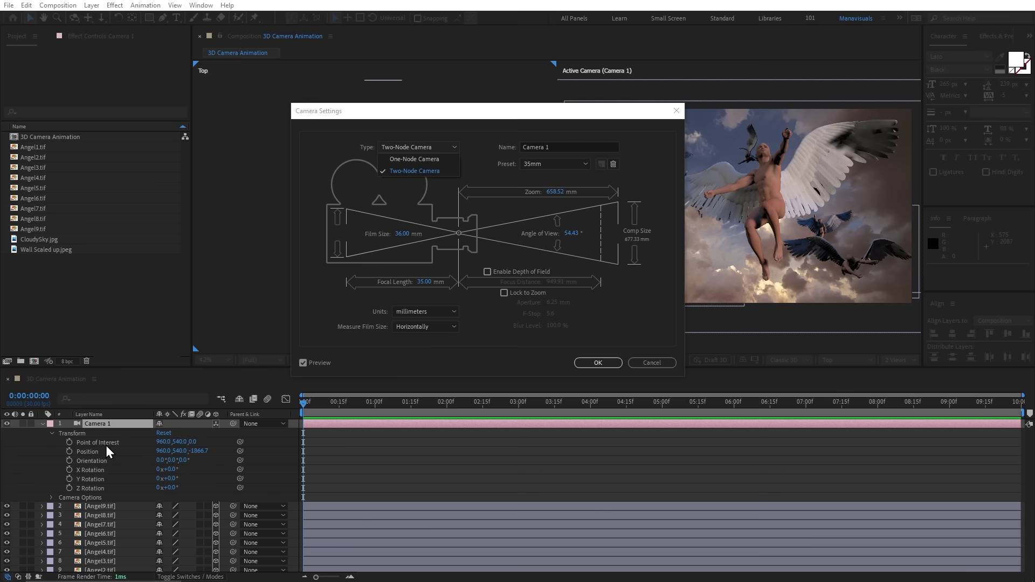
click(426, 159)
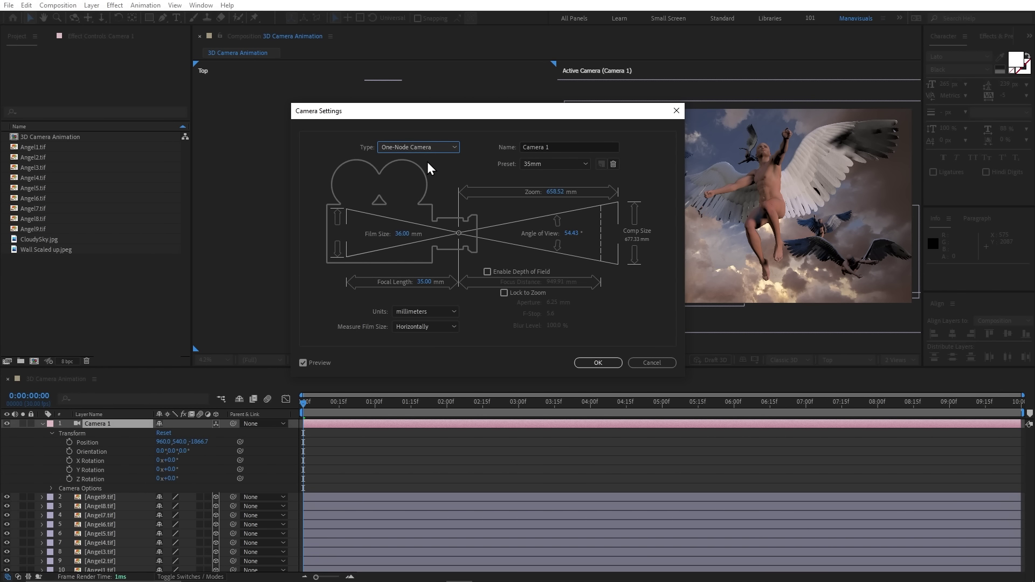
click(430, 151)
click(432, 169)
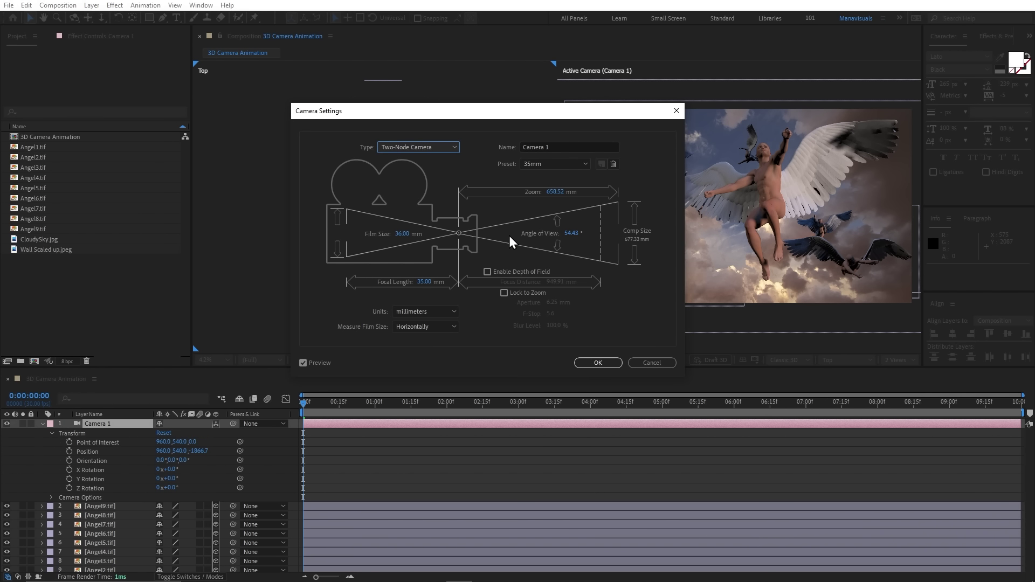
click(597, 363)
In the Right view, raise Camera 1 to Y 141 and lift its point of interest, then reset
click(863, 360)
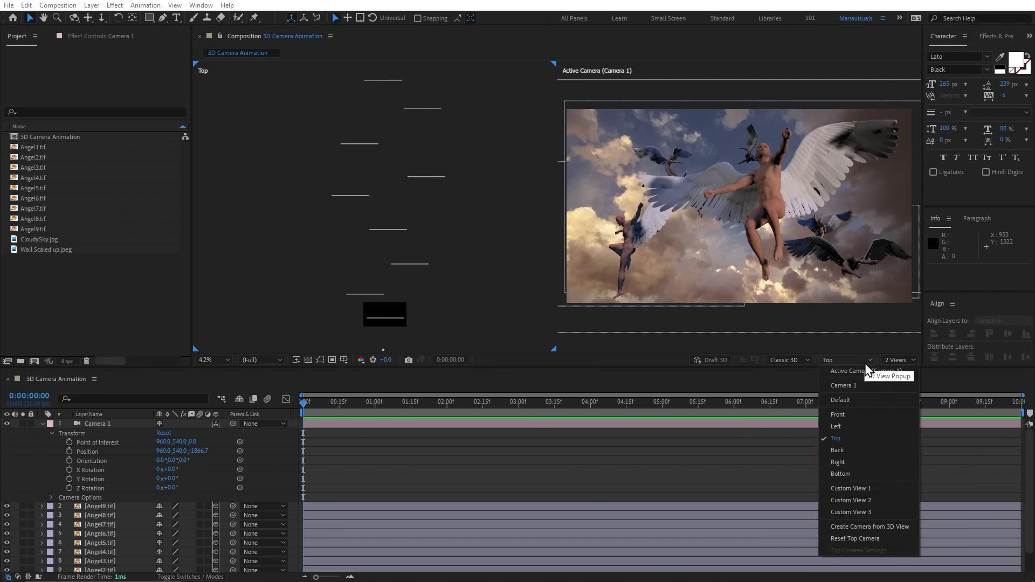
click(882, 461)
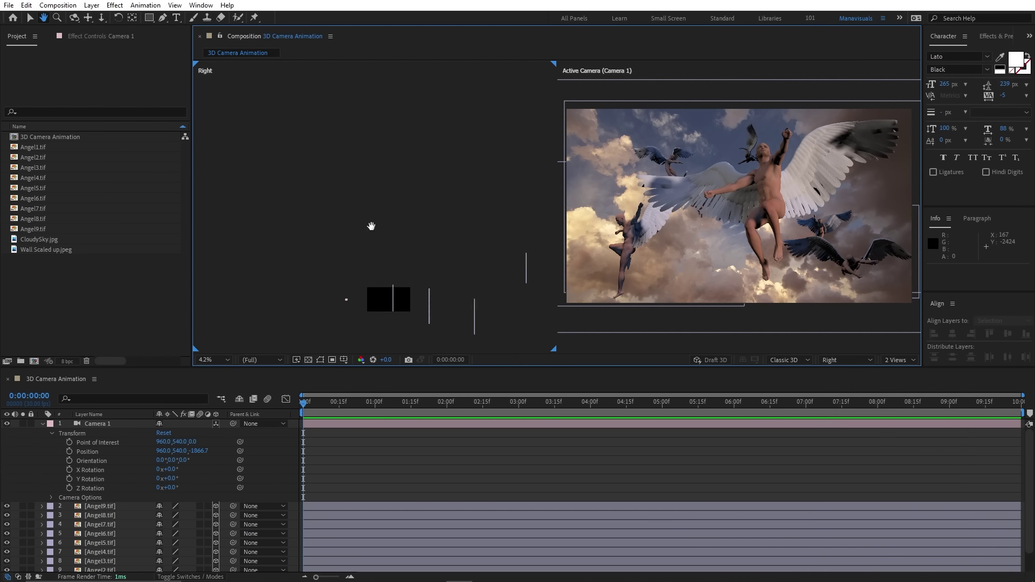
click(305, 185)
scroll(293, 162, up, 4)
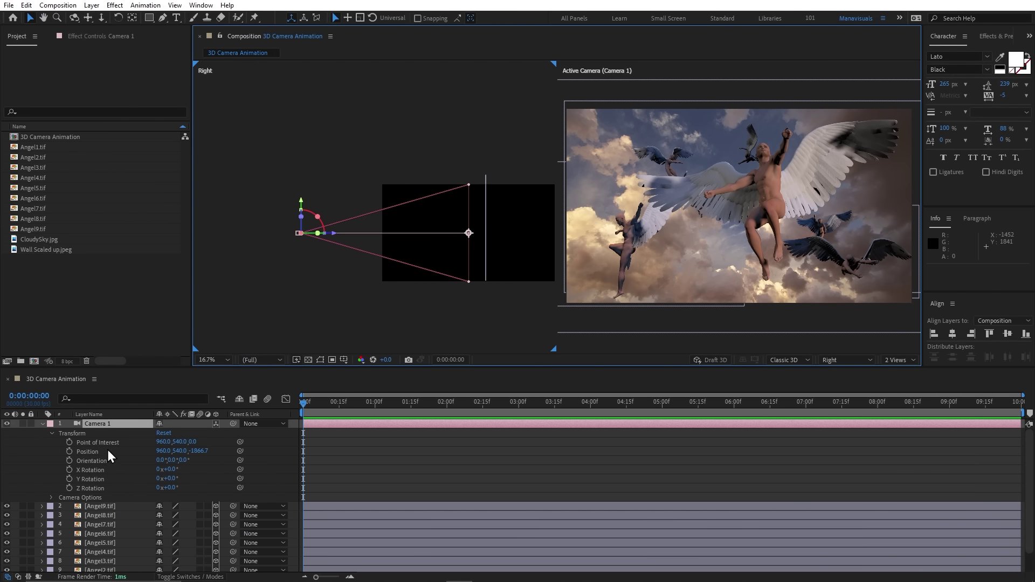
drag(177, 451, 124, 450)
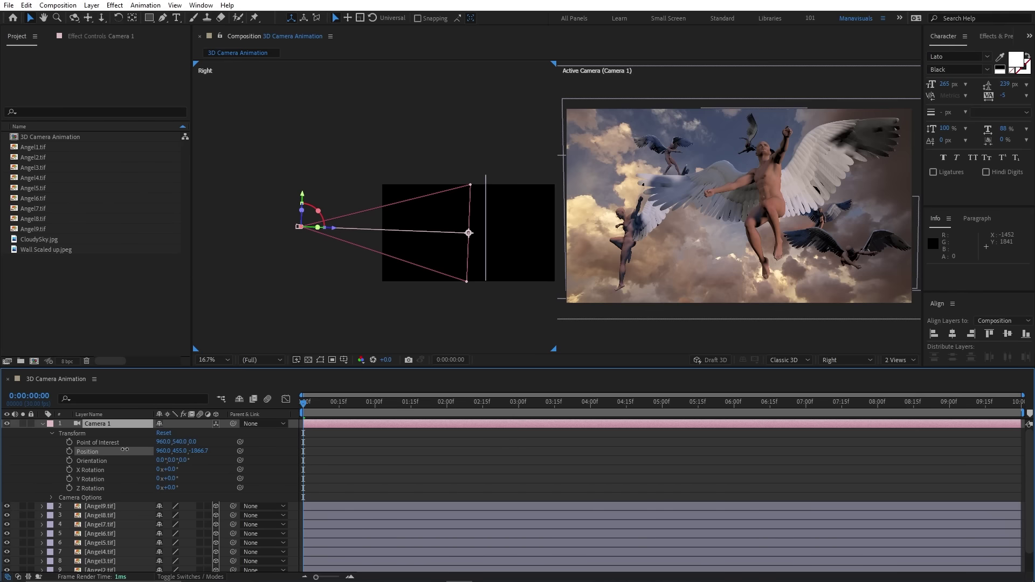
drag(124, 450, 4, 413)
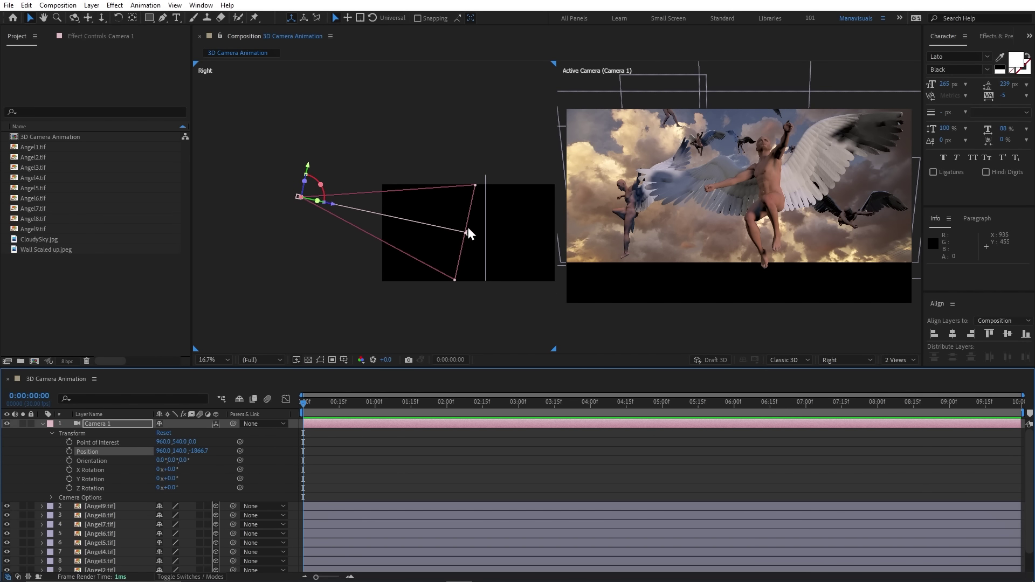
drag(469, 233, 475, 211)
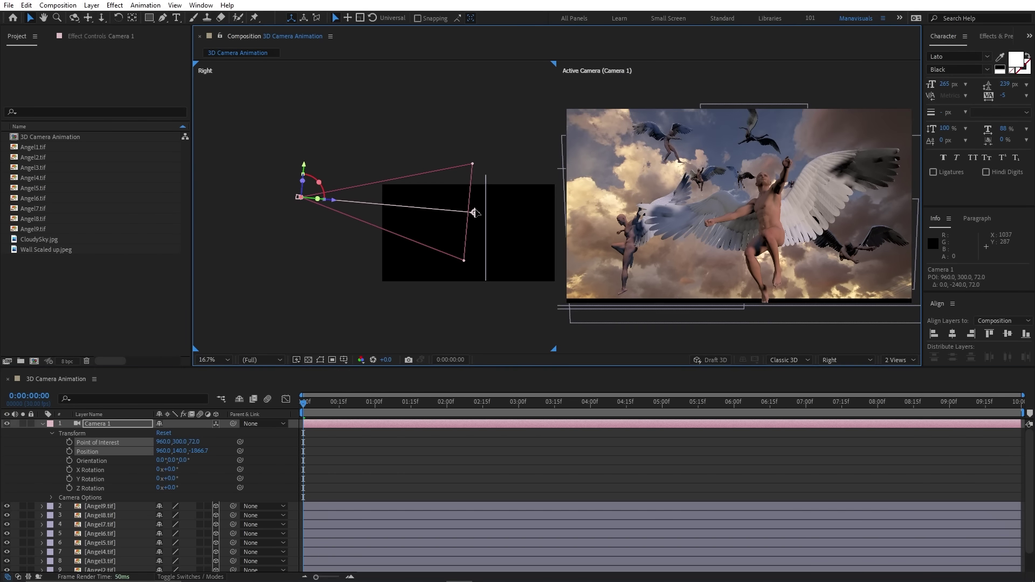
click(164, 432)
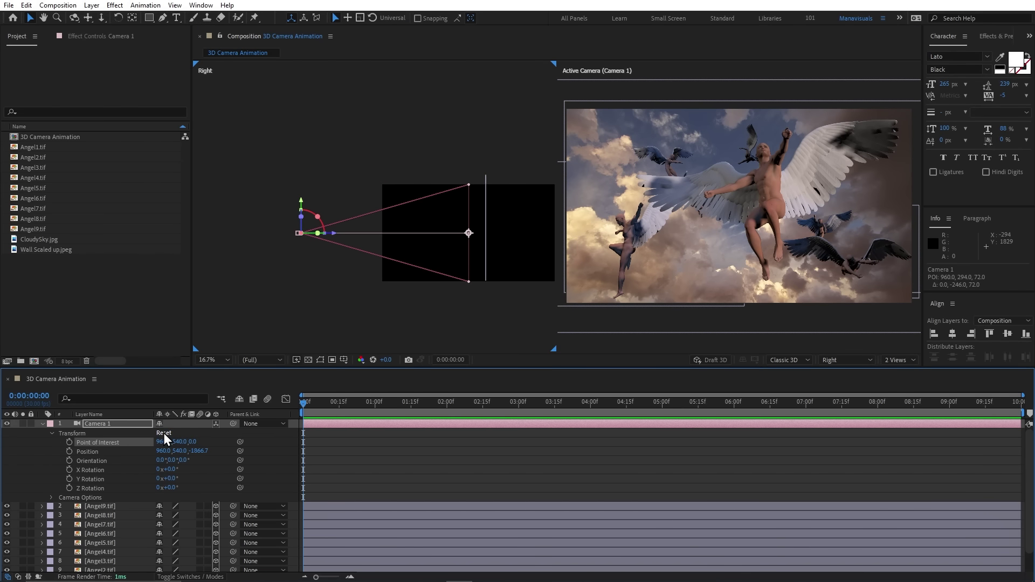
Make Camera 1 one-node, try raising its Position Y, then reset its transform to default
double_click(117, 422)
click(597, 362)
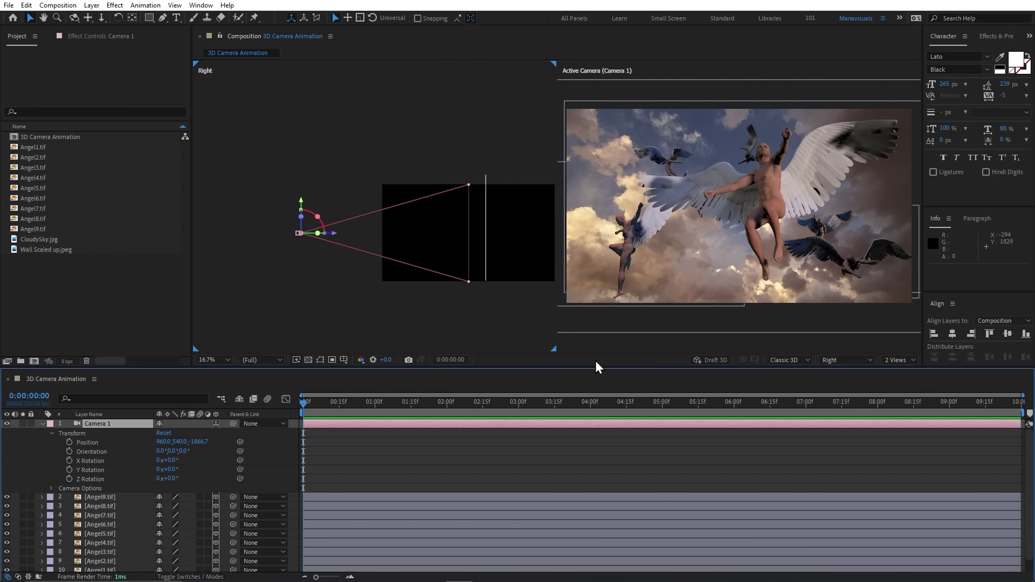
click(96, 442)
mouse_move(182, 442)
mouse_down()
mouse_move(64, 430)
mouse_move(209, 204)
mouse_up()
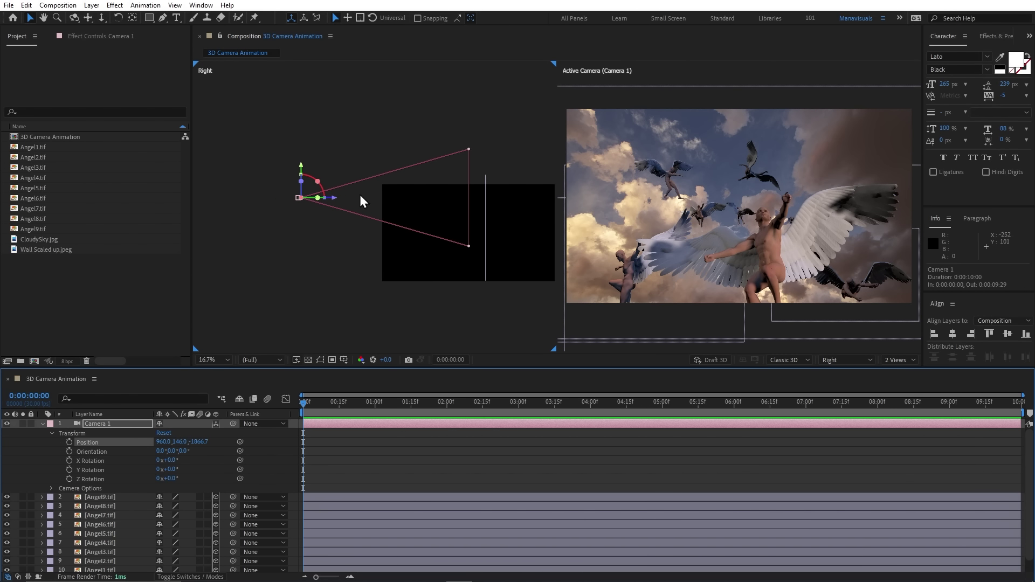
drag(182, 442, 131, 439)
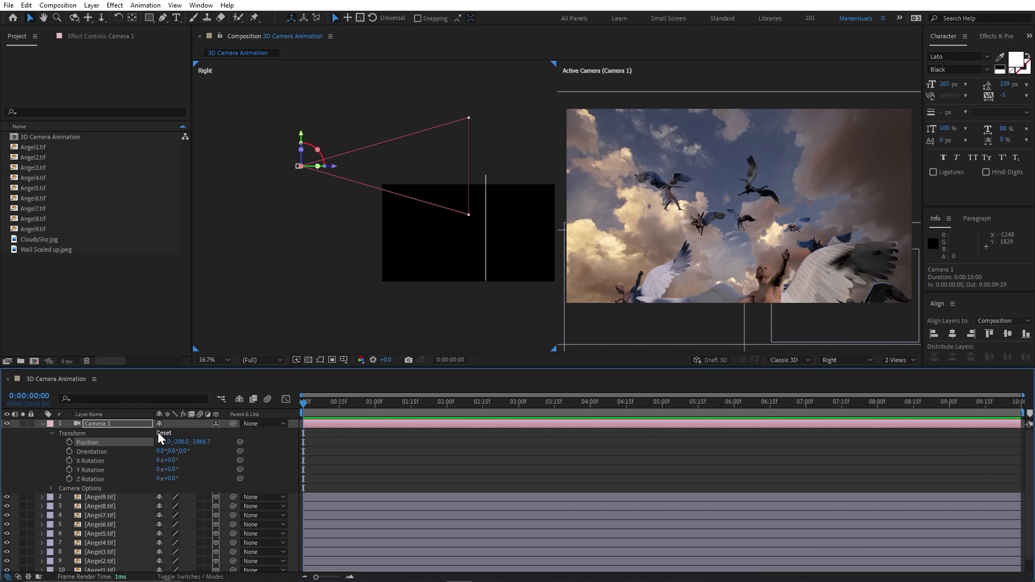
click(161, 433)
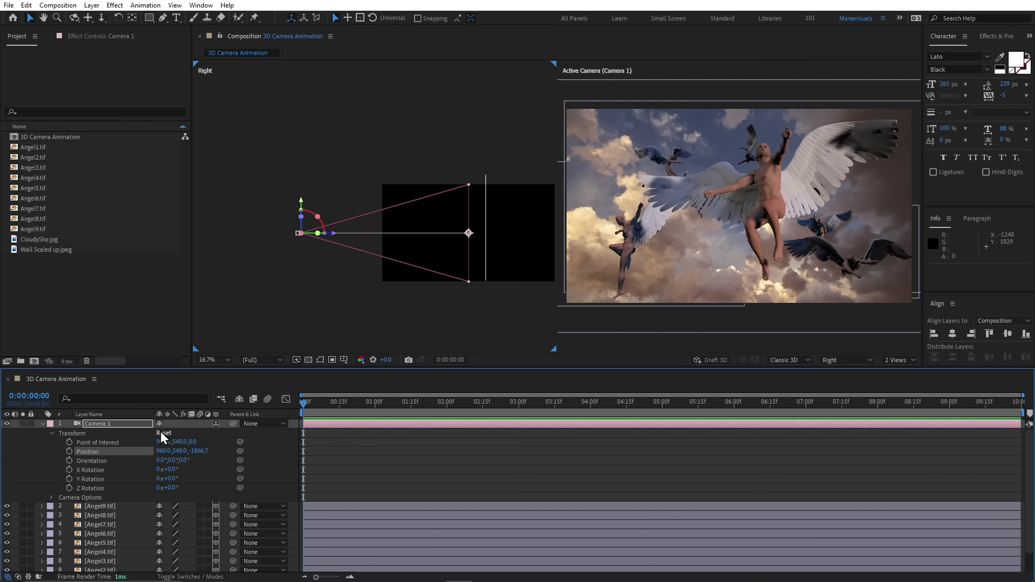
Set the left view to Top and keyframe Camera 1's Position and Point of Interest at 0:00
click(617, 354)
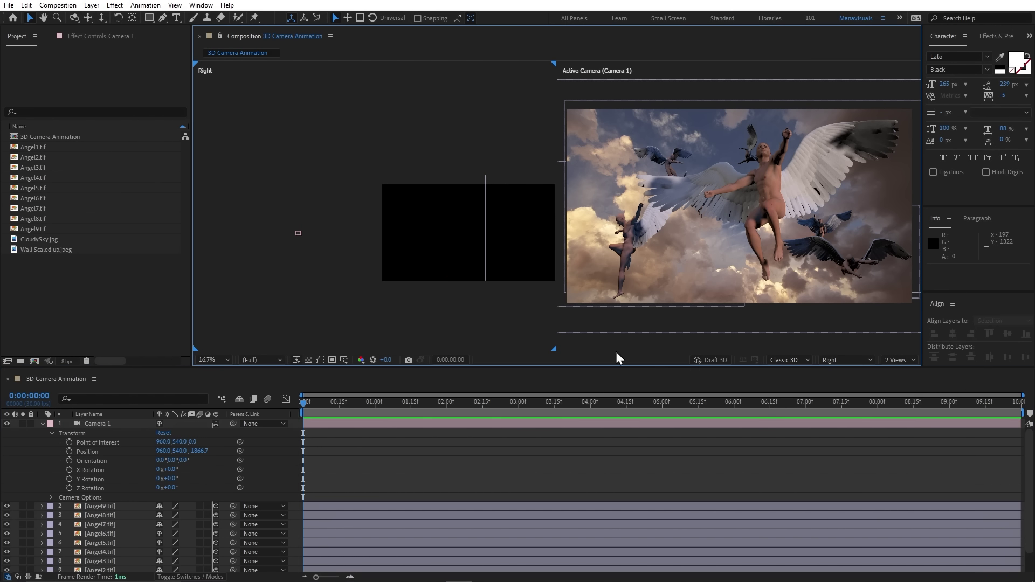
click(825, 361)
click(833, 431)
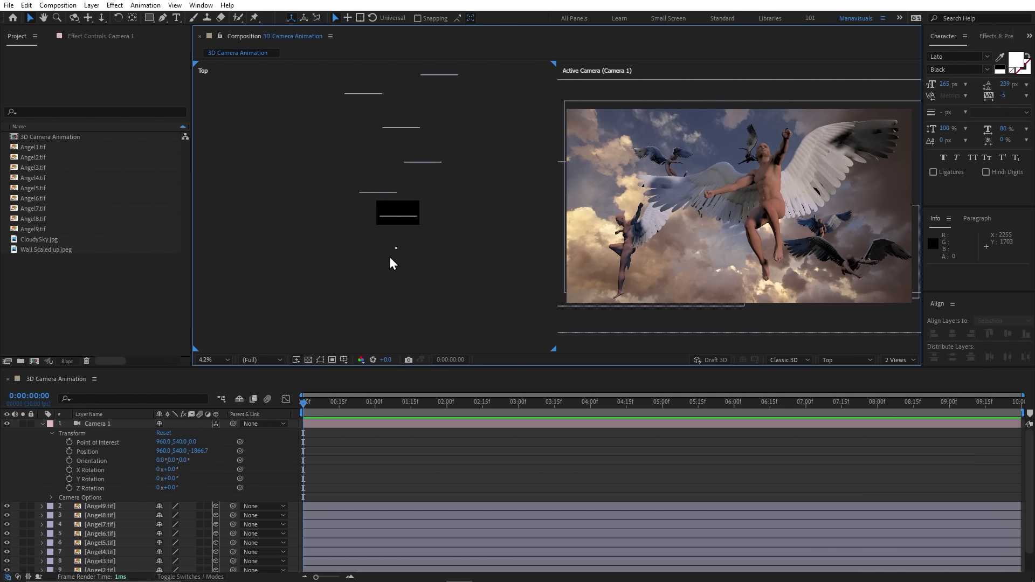
click(396, 247)
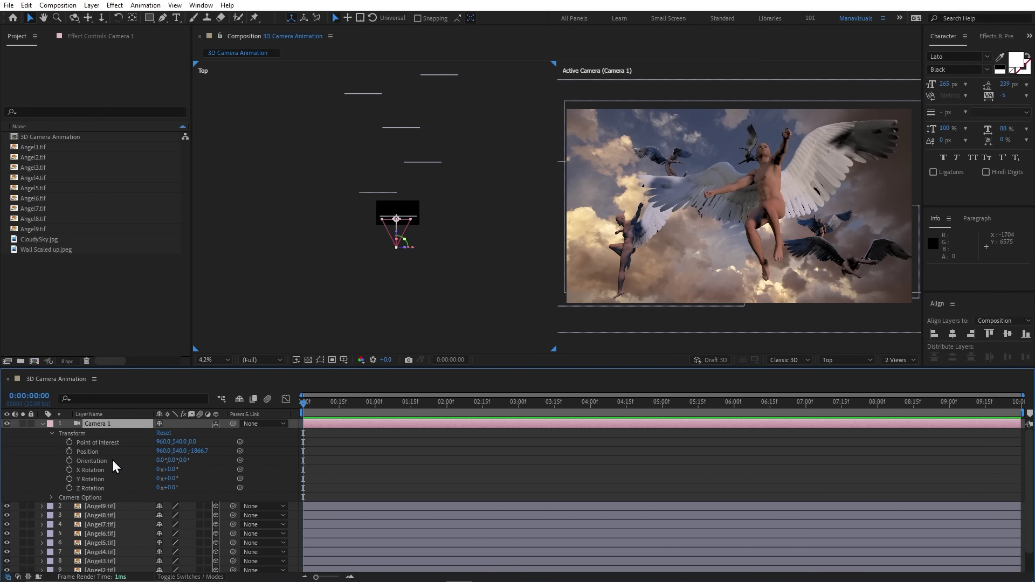
click(69, 452)
click(70, 442)
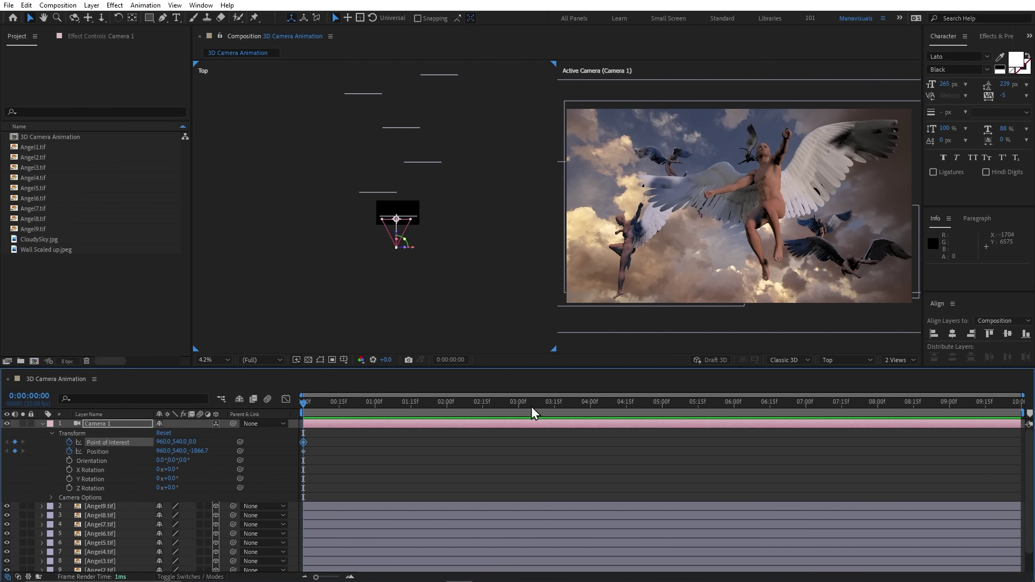
At 7 seconds, push Camera 1 forward past the angels and preview the flight
click(806, 402)
mouse_move(397, 227)
mouse_down()
mouse_move(396, 278)
mouse_move(397, 86)
mouse_up()
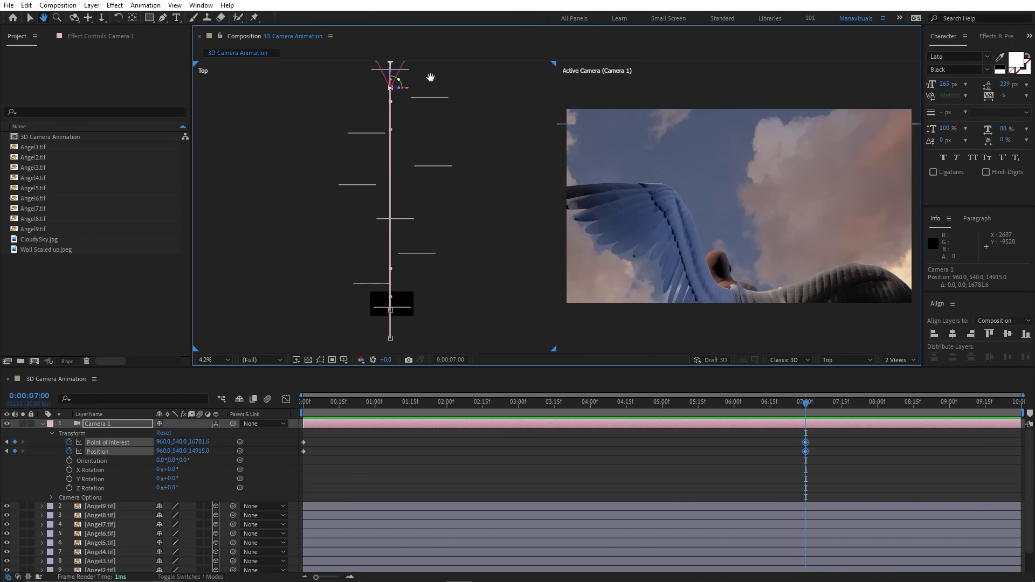
key(Home)
key(space)
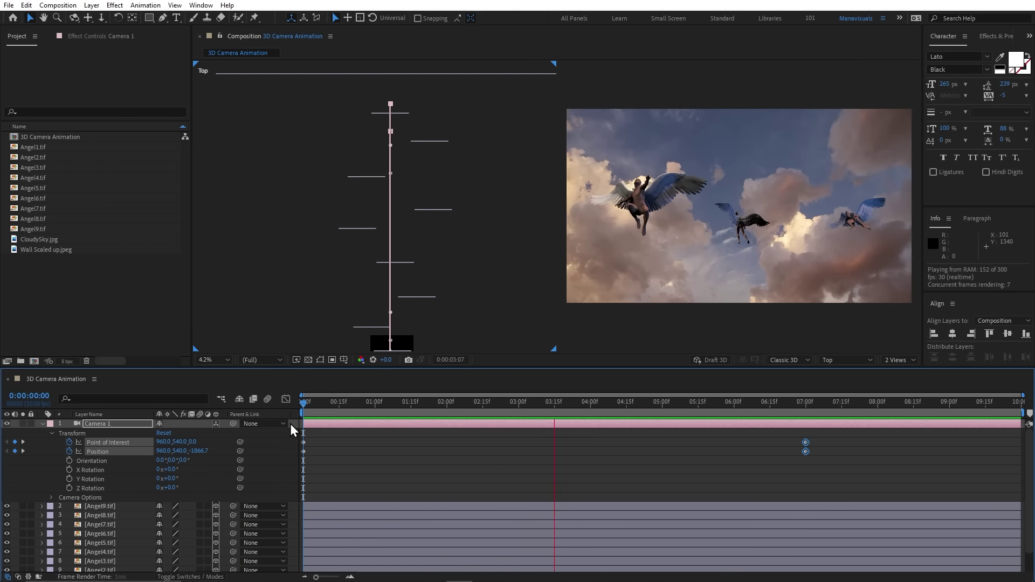
Switch the viewer to the Right view, pan and zoom to find Camera 1, and select it
click(303, 411)
click(844, 359)
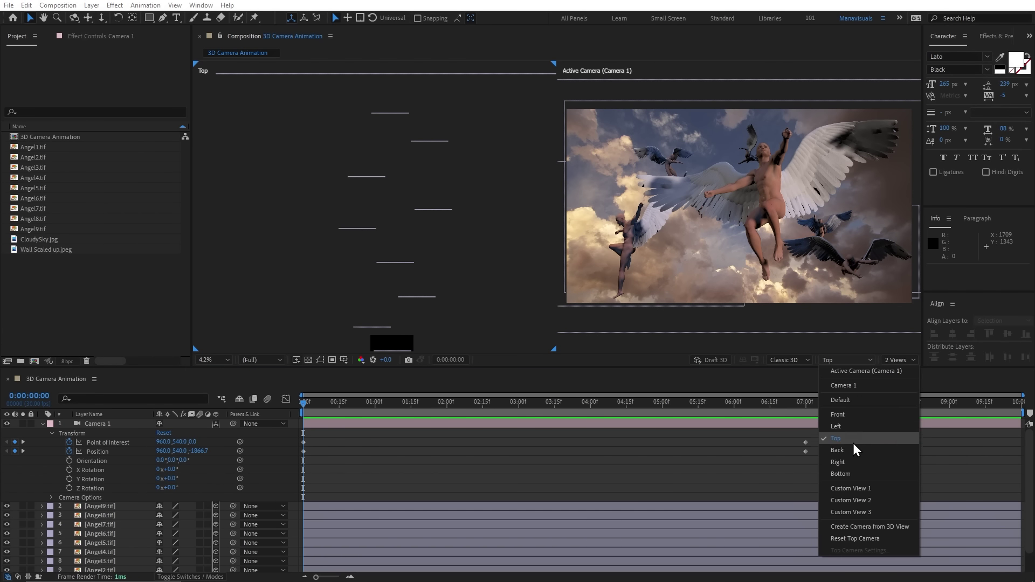
click(855, 446)
key(h)
drag(403, 252, 393, 157)
key(v)
scroll(340, 216, up, 4)
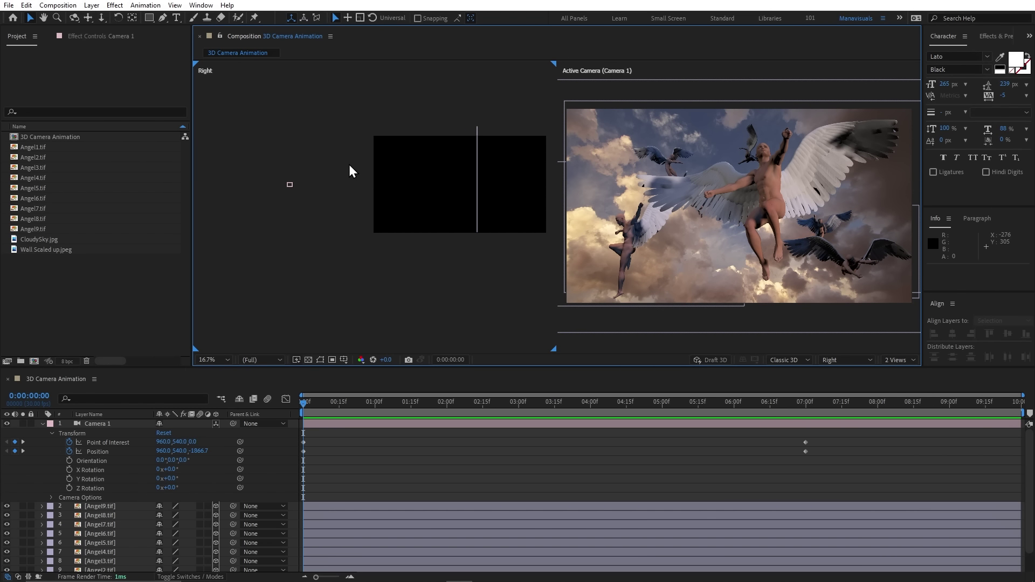
click(348, 168)
At 0:00:16, lower the camera, shift Position X to 832, tip its aim down, and preview
drag(305, 404, 342, 410)
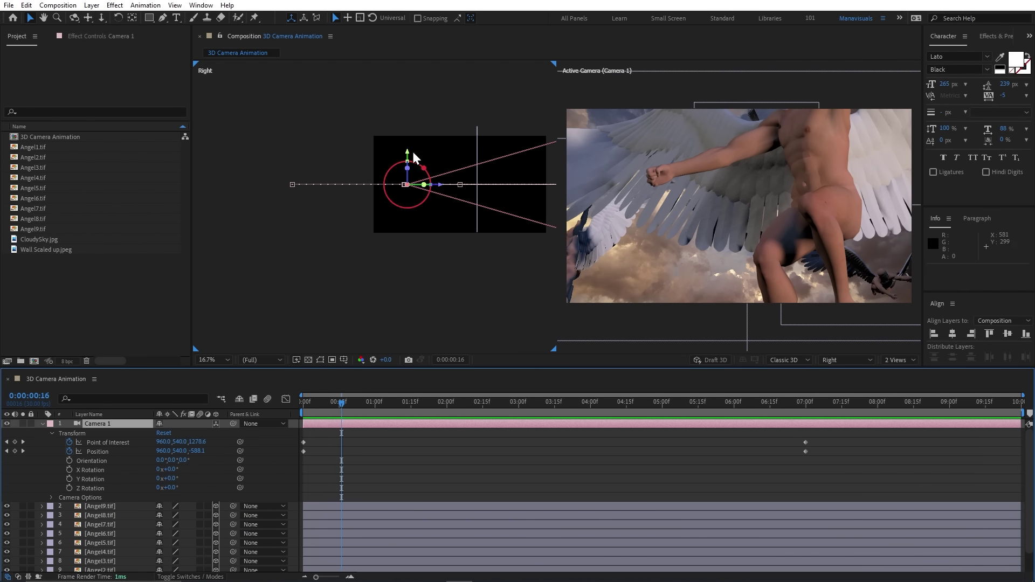
drag(408, 156, 408, 167)
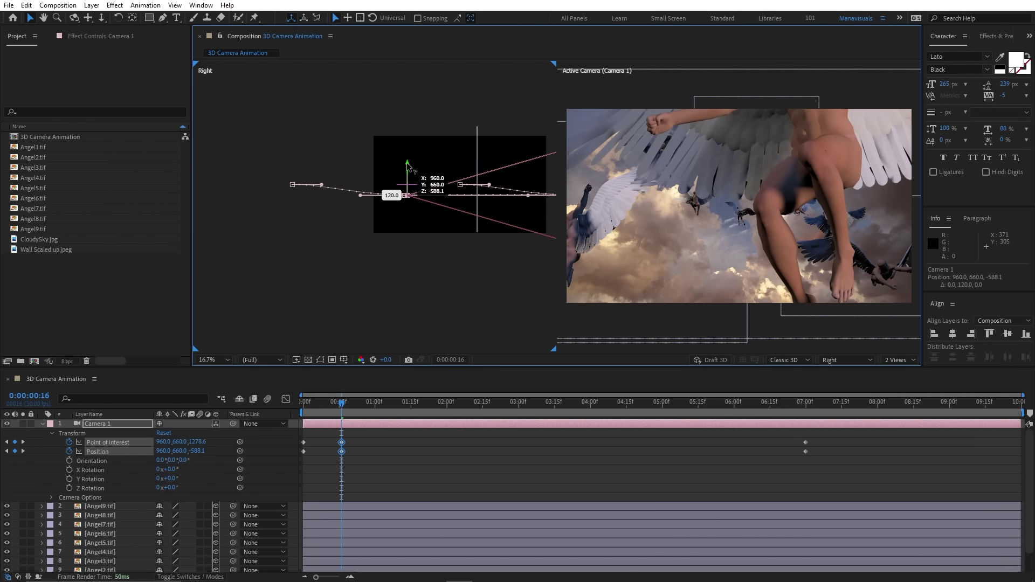
drag(162, 451, 94, 452)
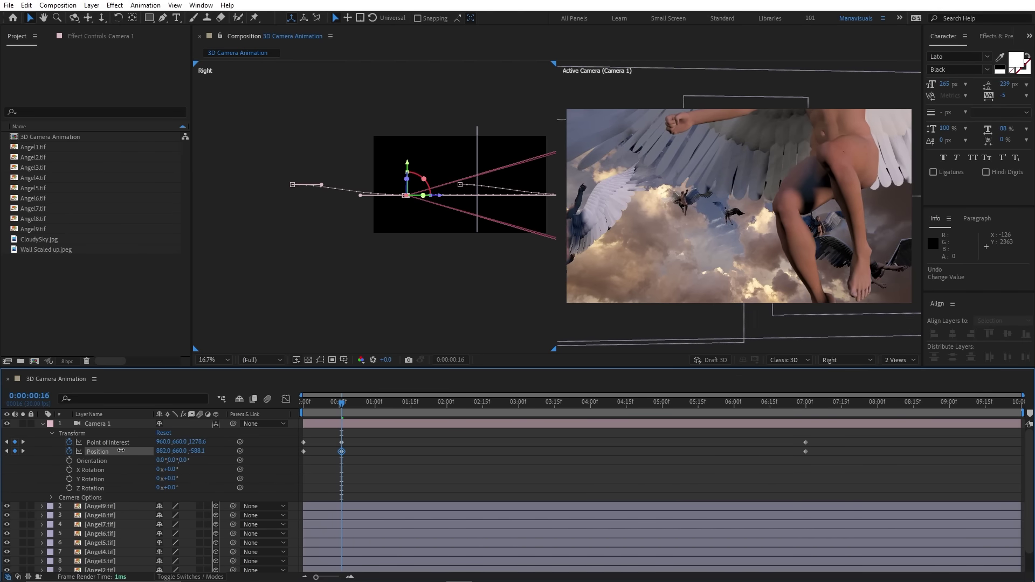
mouse_move(182, 442)
mouse_down()
mouse_move(236, 447)
mouse_move(80, 435)
mouse_up()
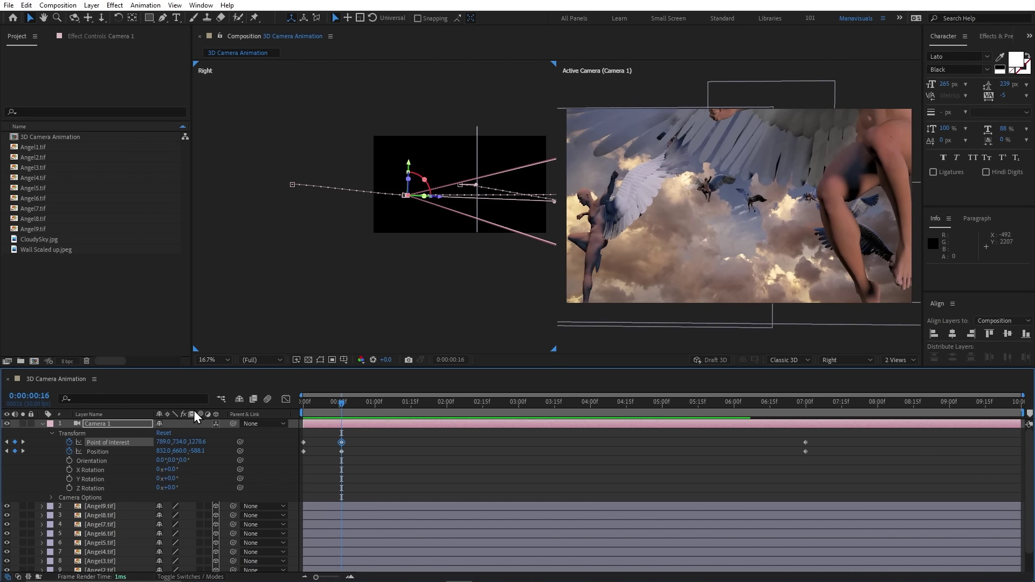
key(space)
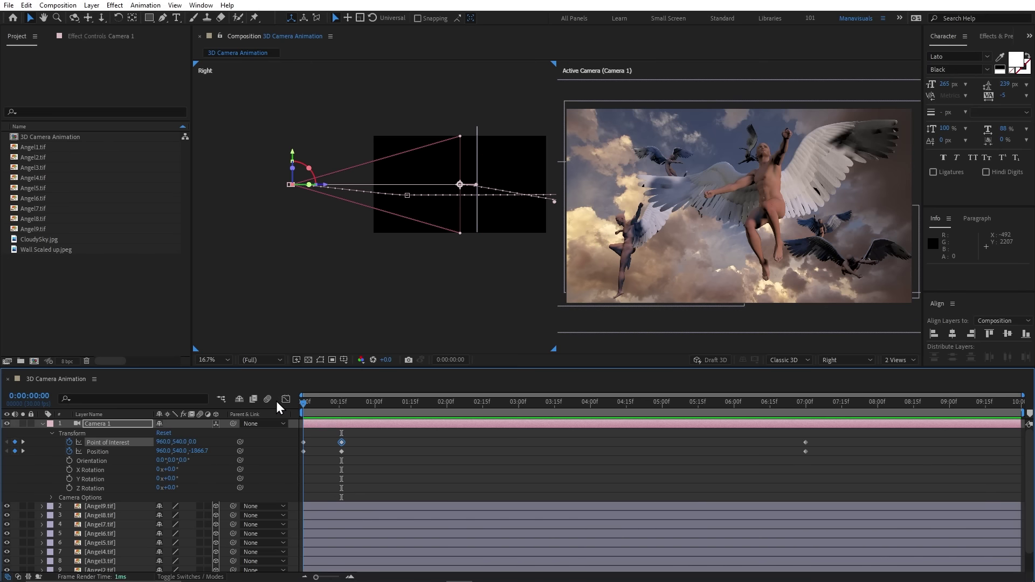
key(space)
Keyframe Angel1's Position at the start so it rises higher by 0:00:00:20
click(777, 184)
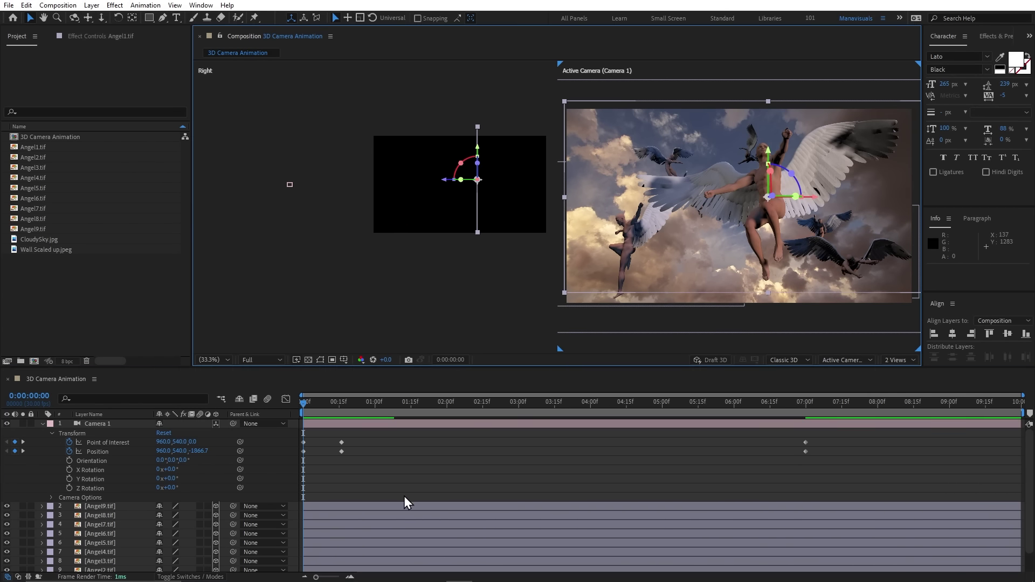
scroll(405, 501, down, 2)
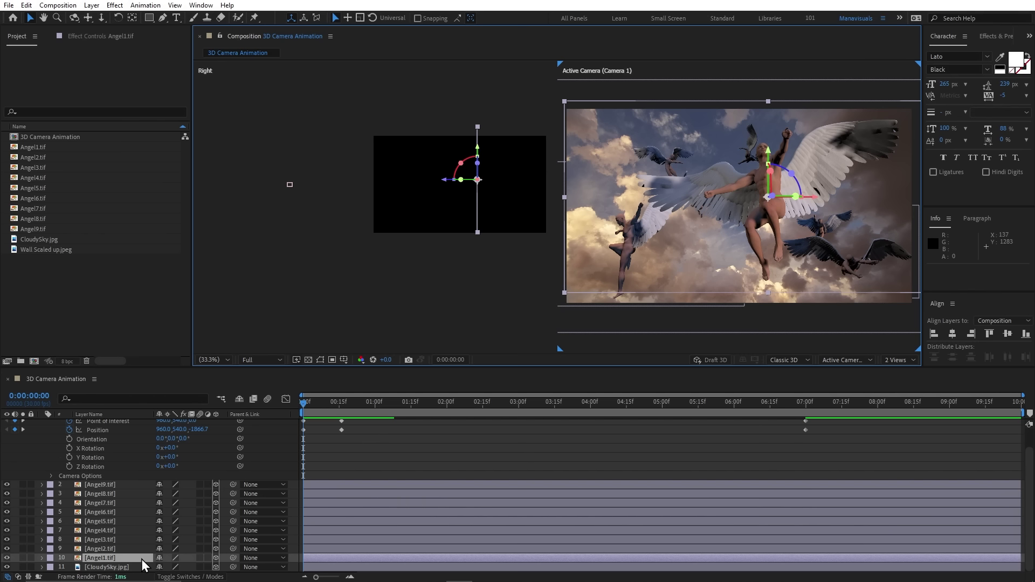
key(alt+shift+p)
click(351, 410)
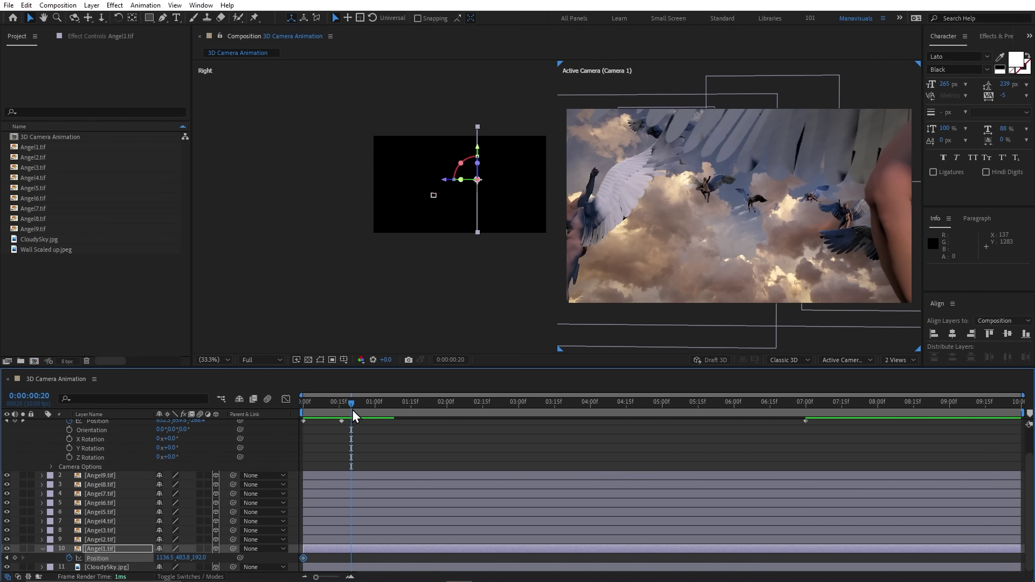
drag(752, 237, 823, 127)
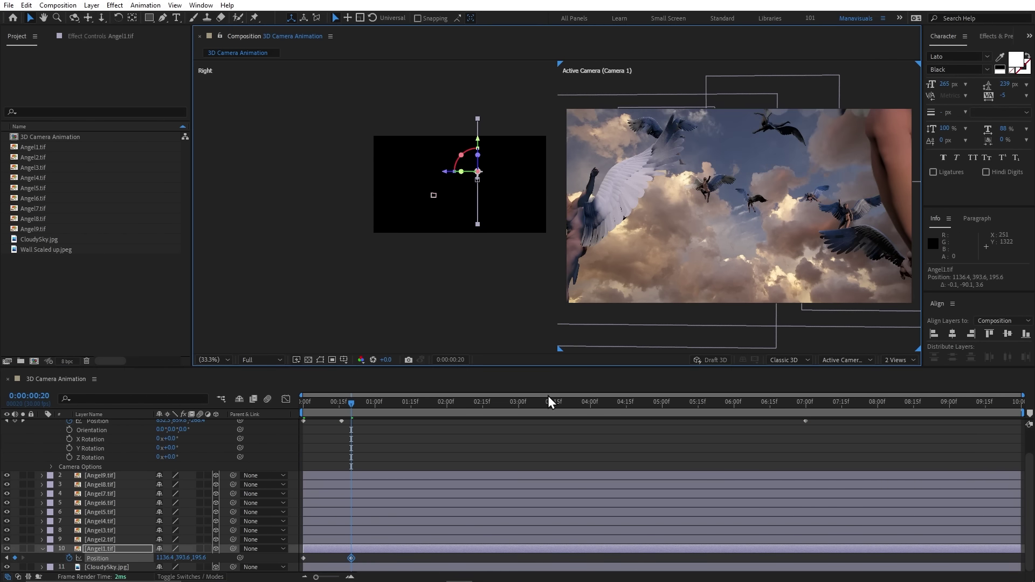
drag(351, 558, 362, 544)
drag(315, 406, 341, 406)
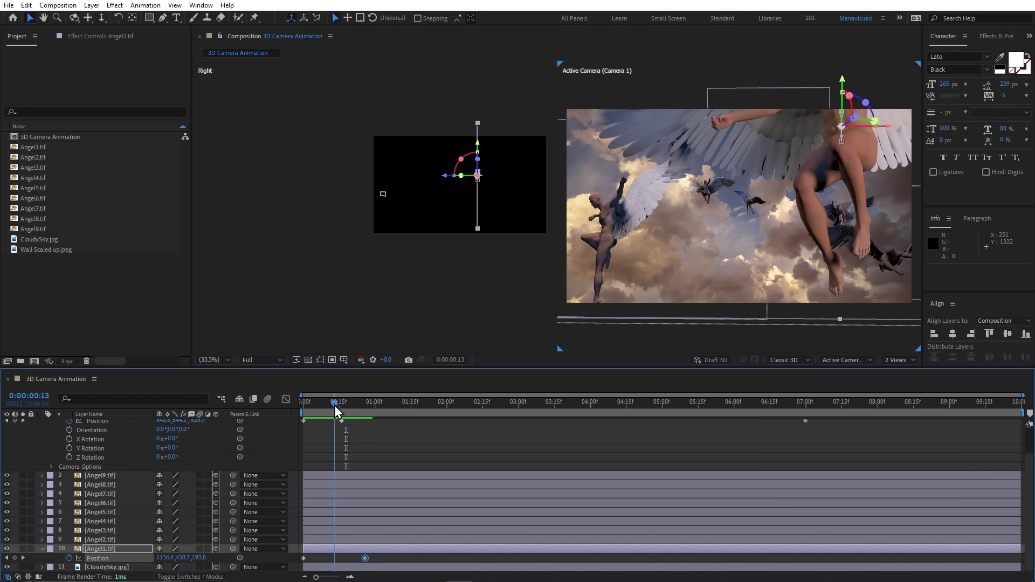
drag(341, 405, 366, 406)
Select Angel3, reveal its Position keyframes, and preview the full camera flight
click(621, 221)
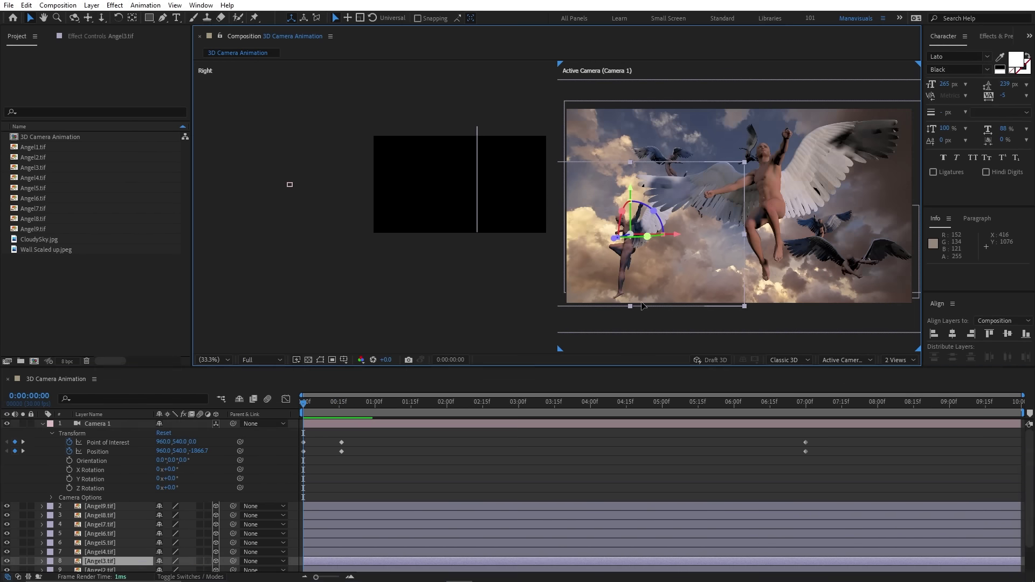
key(p)
click(466, 531)
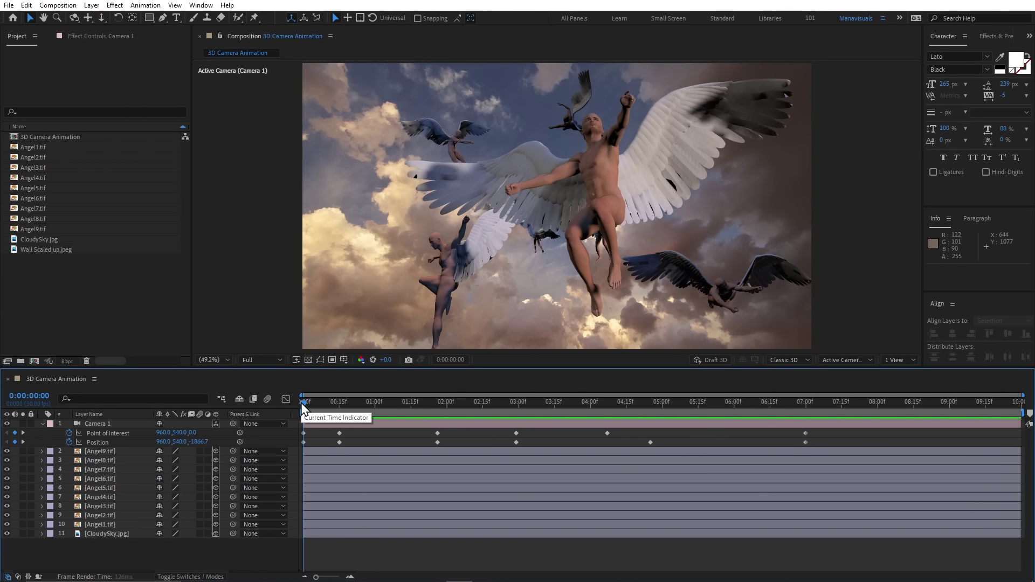
key(space)
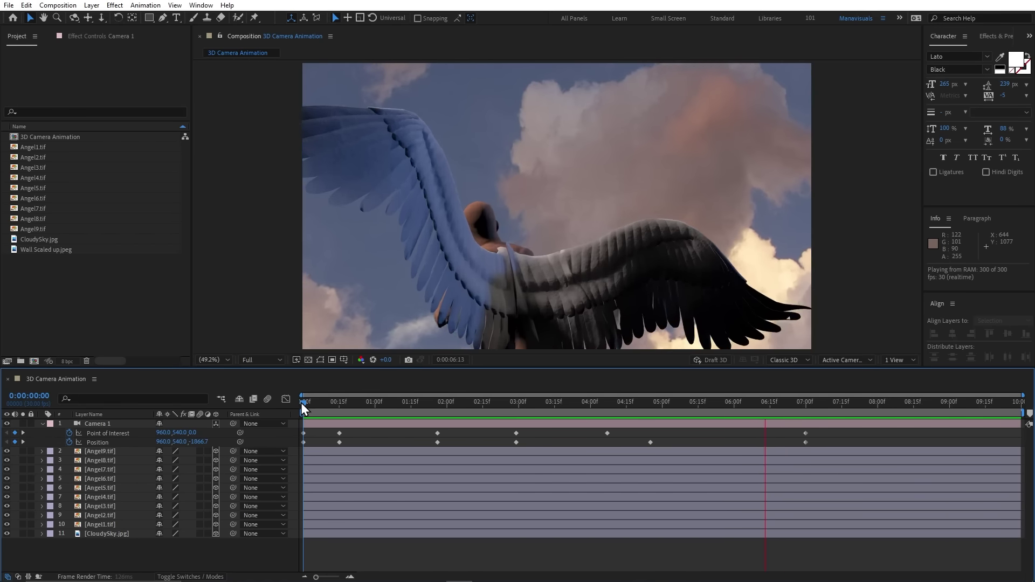
click(320, 452)
Review the layers' keyframed properties, then show only Camera 1's keyframes from the start
shift+click(329, 534)
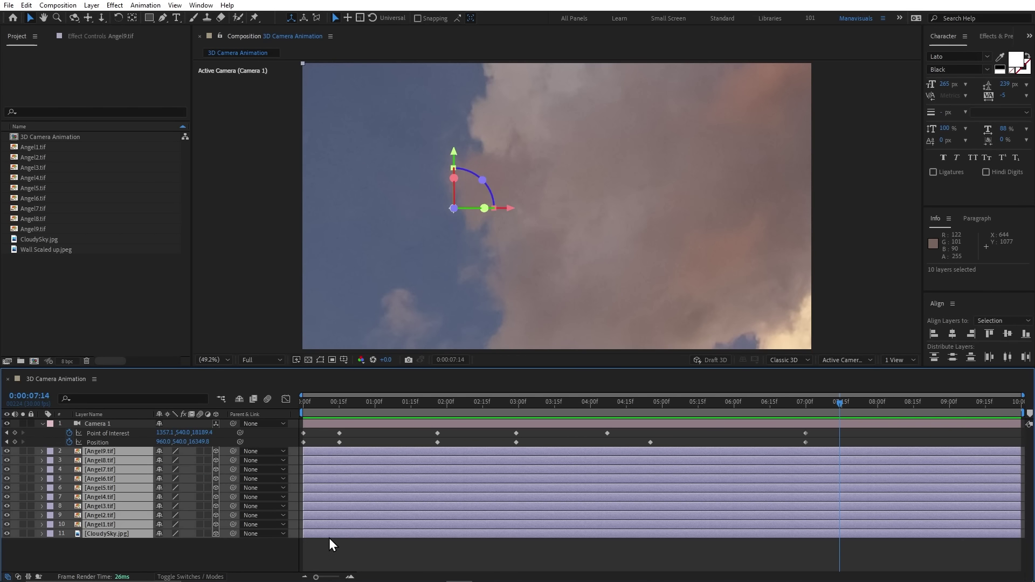
key(u)
scroll(375, 499, down, 2)
key(u)
click(113, 426)
key(u)
key(Home)
Keyframe Camera 1's Z Rotation at 7° at the start, reversed at 1:10, 2.1° at 2:11, -3.6° at 3:16
click(41, 424)
click(51, 433)
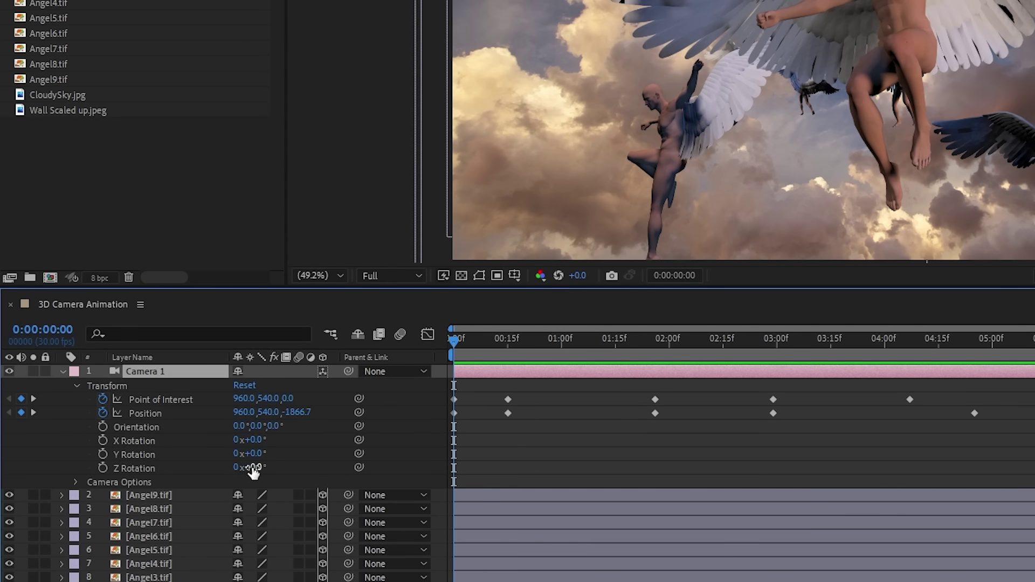
drag(169, 488, 176, 490)
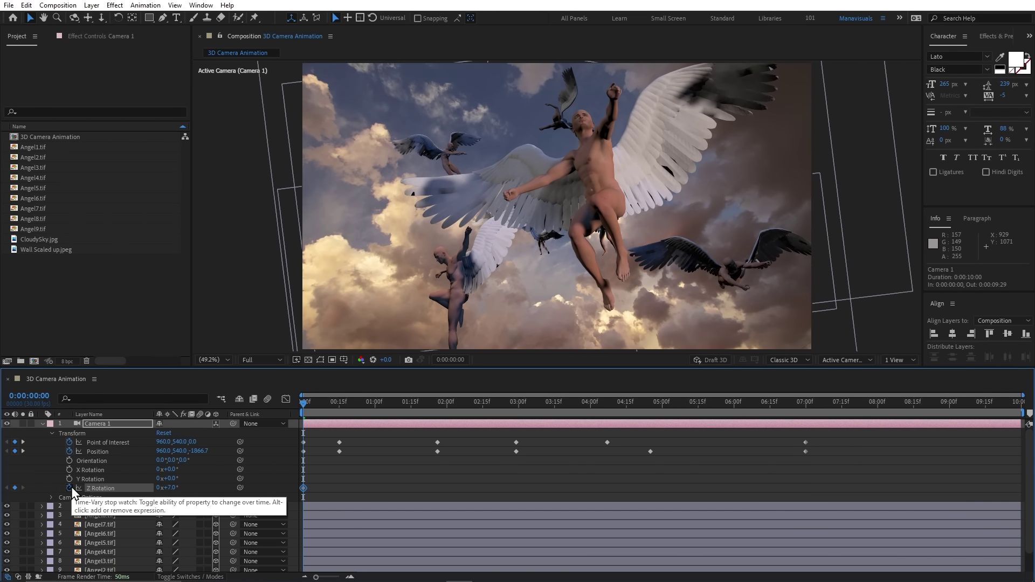
drag(304, 402, 392, 422)
drag(170, 488, 167, 488)
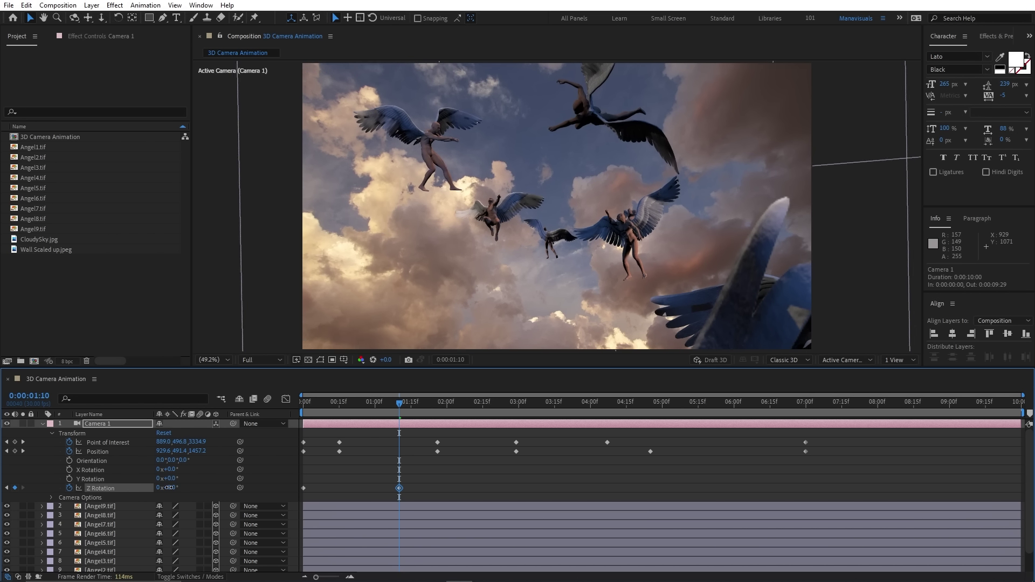
key(space)
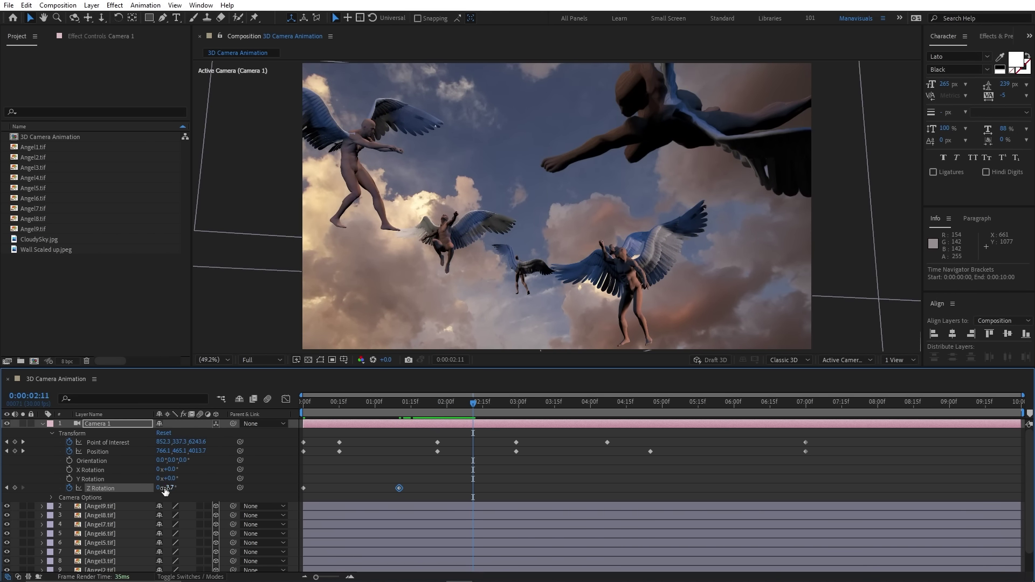
drag(165, 489, 204, 486)
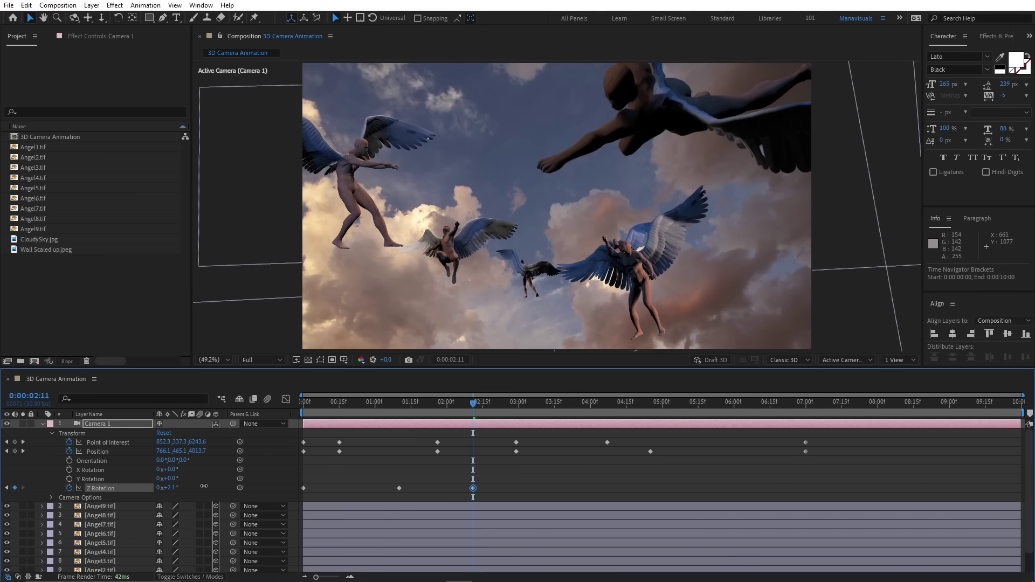
drag(547, 403, 557, 402)
drag(169, 488, 136, 481)
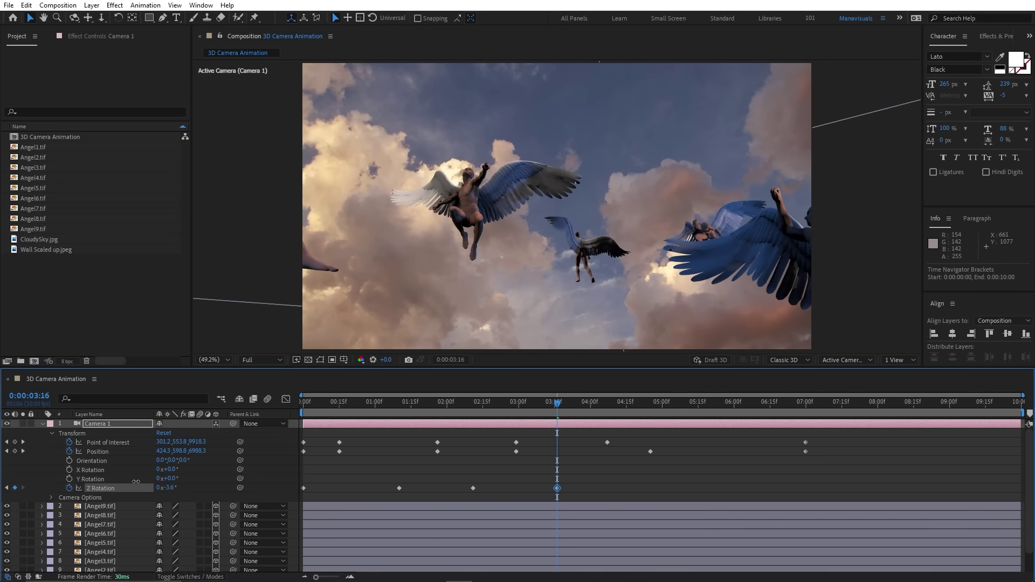
Add a final tilt near 5:03, apply Easy Ease to all five keyframes, and preview
drag(557, 409, 292, 413)
key(space)
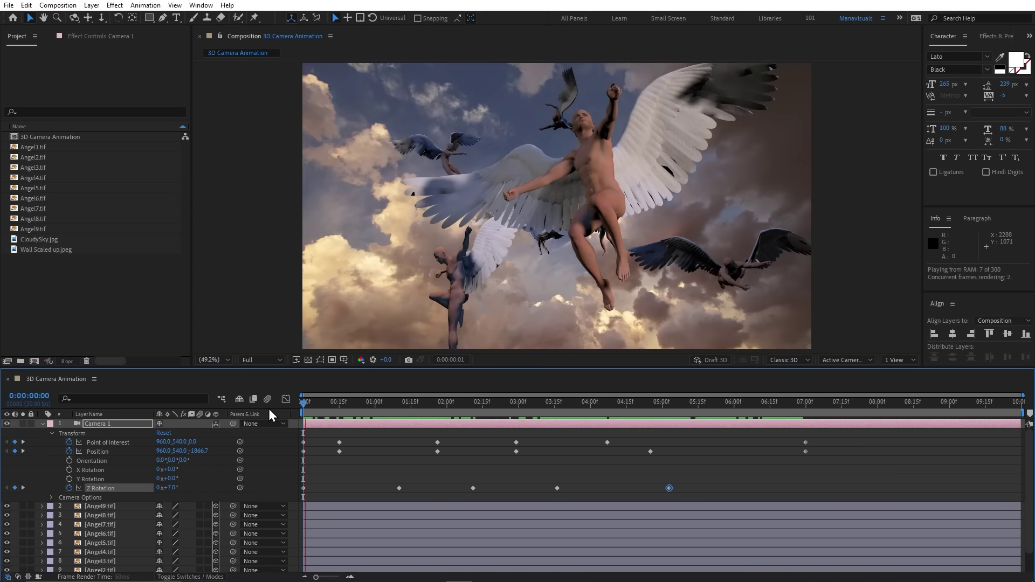
drag(708, 482, 293, 494)
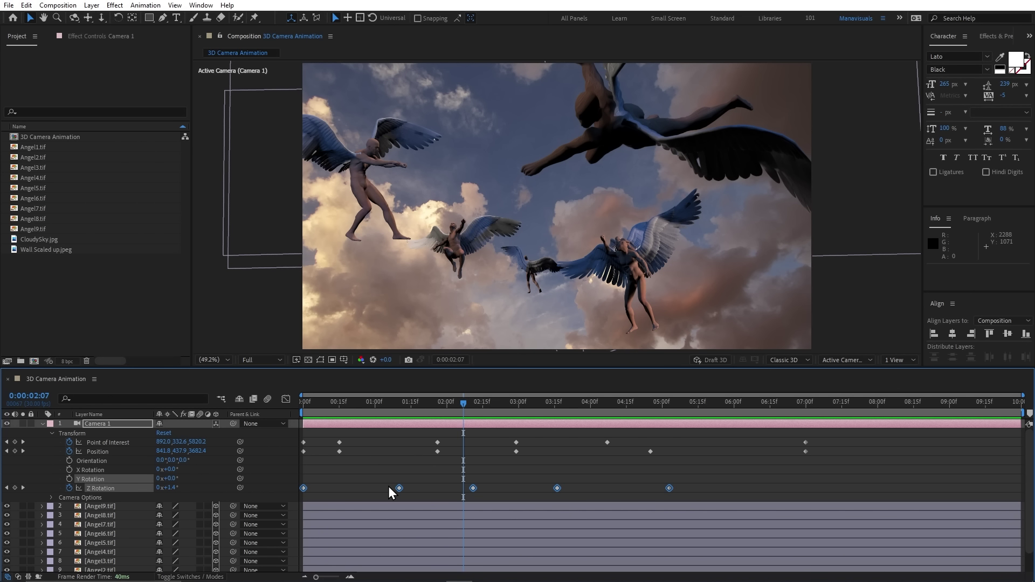
key(F9)
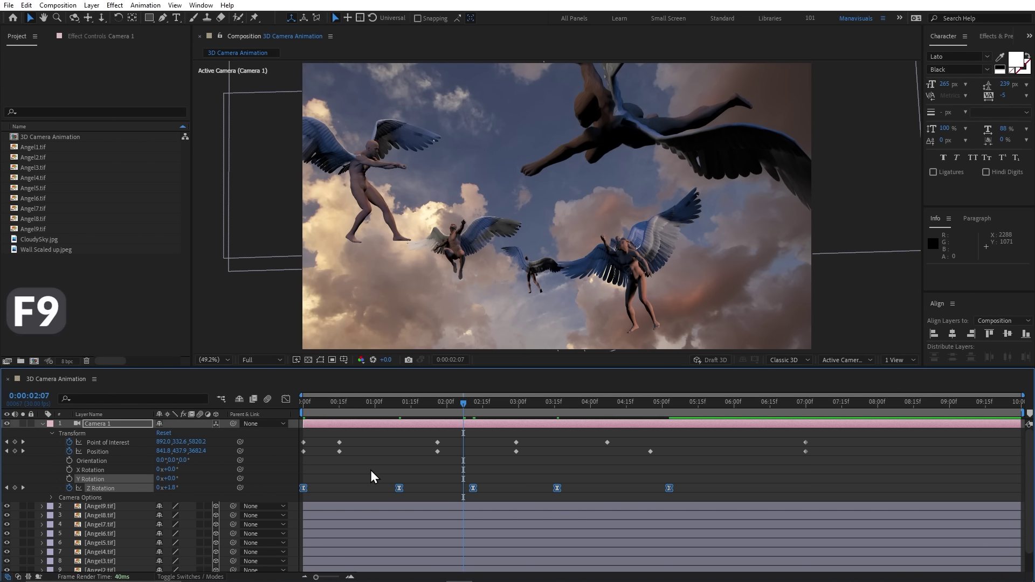
key(space)
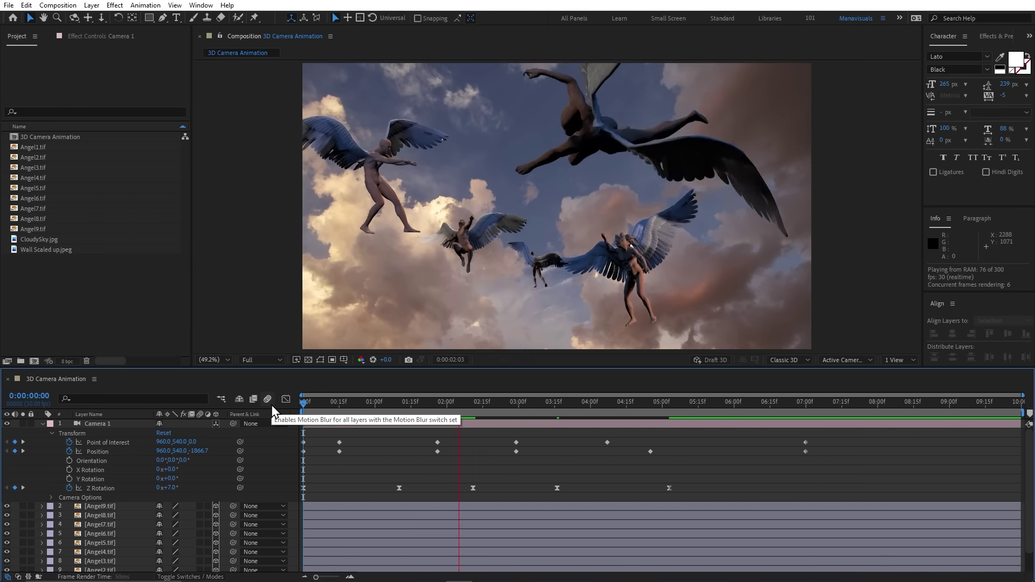
click(373, 488)
mouse_move(394, 406)
mouse_down()
mouse_move(632, 420)
mouse_move(652, 406)
mouse_move(306, 403)
mouse_up()
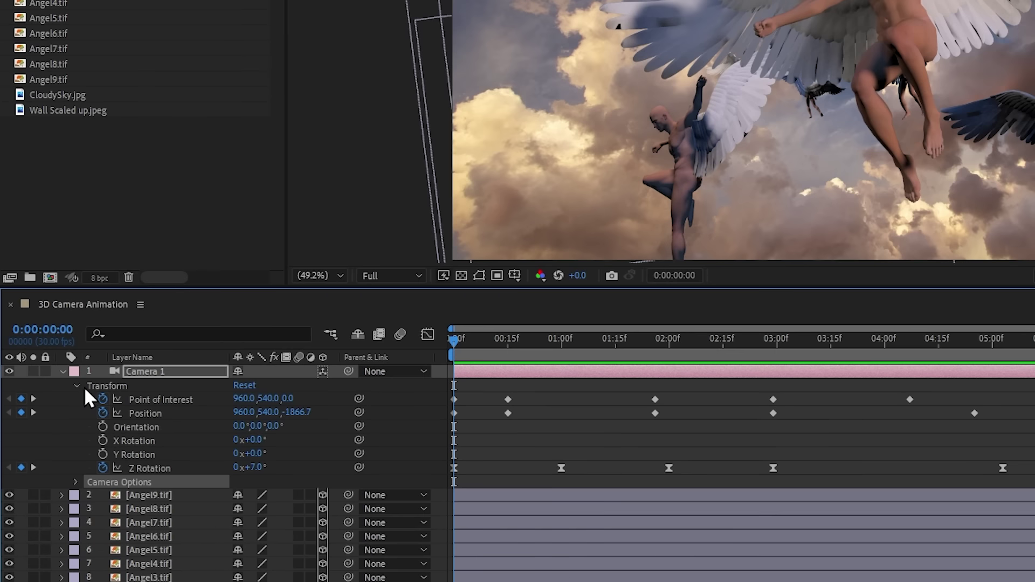
Turn on Depth of Field in Camera 1's Camera Options
click(52, 433)
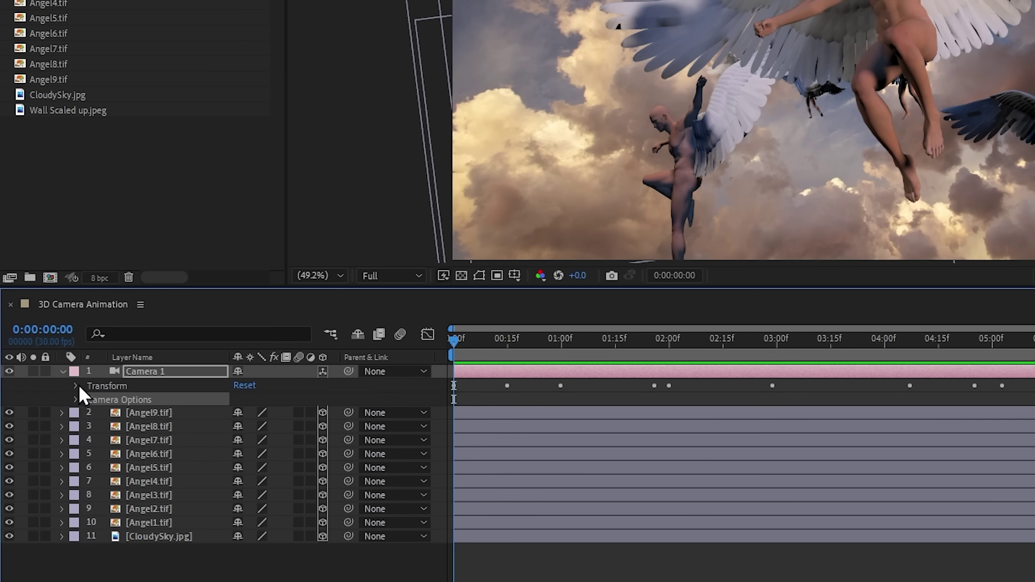
click(76, 400)
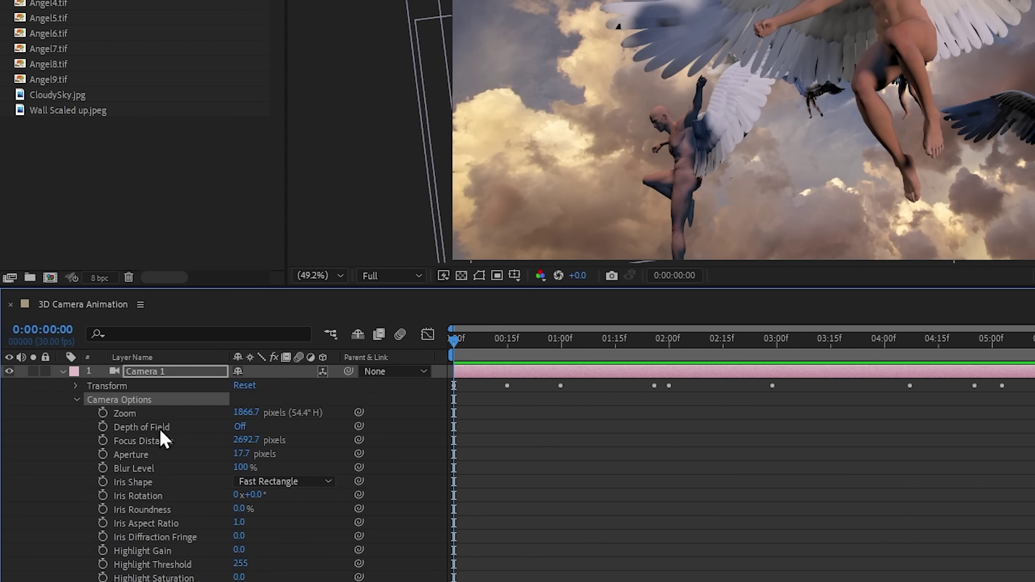
click(241, 427)
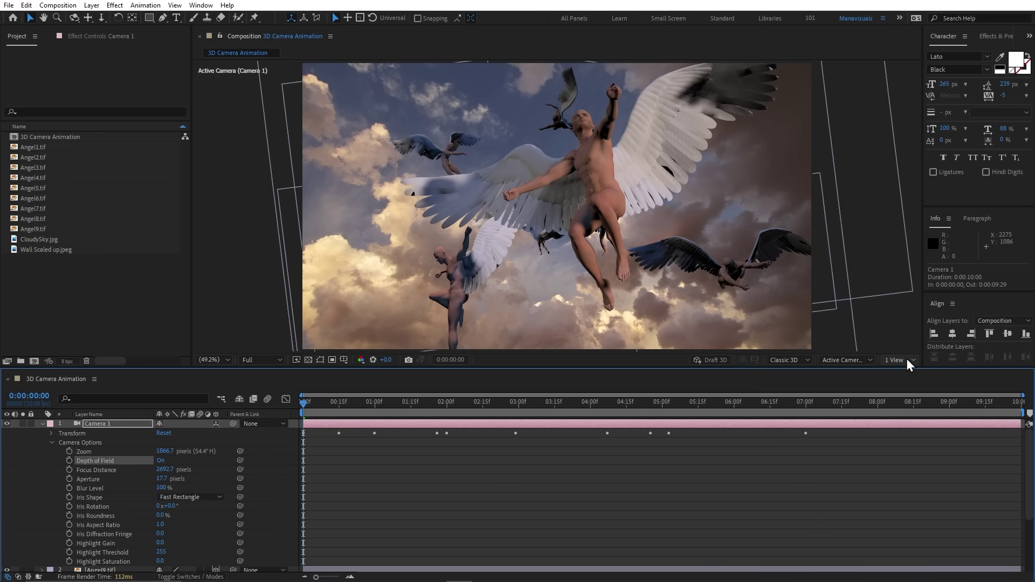
Switch the viewer to 2 Views and toggle depth of field off and on to compare
click(907, 358)
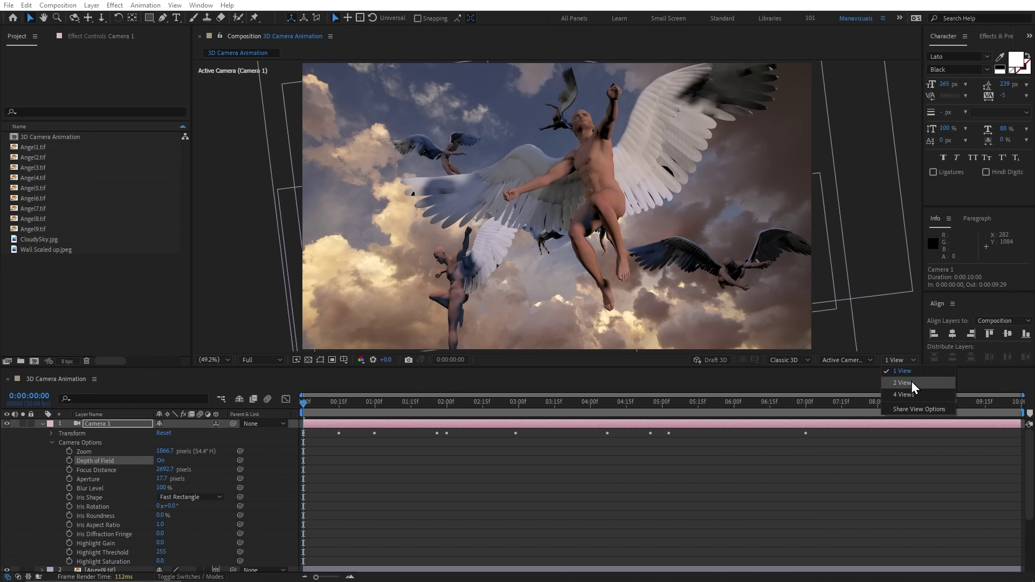
click(912, 383)
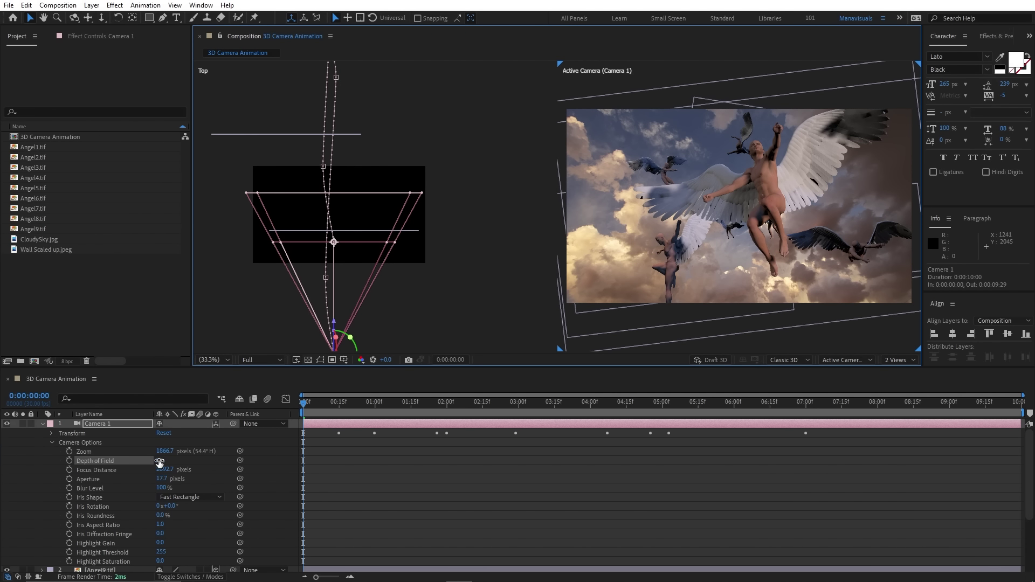
click(159, 462)
click(159, 461)
click(159, 462)
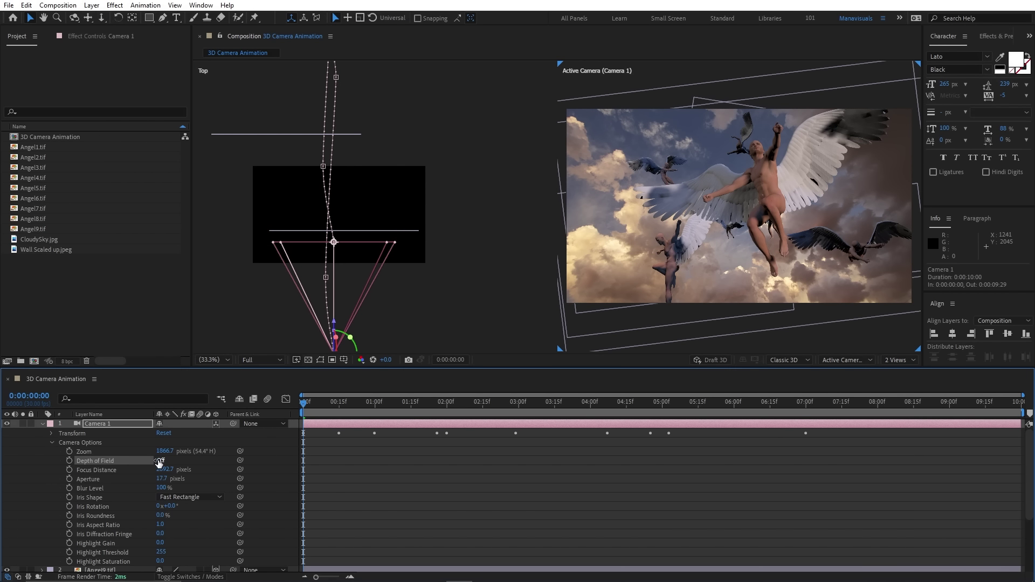
click(159, 462)
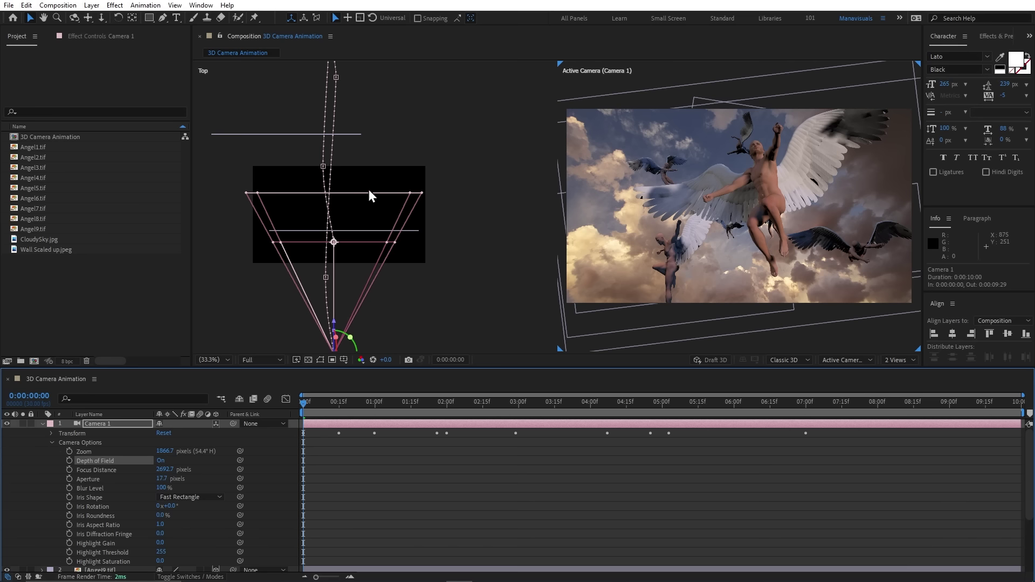
Set Focus Distance to 2063.7 px and Aperture to 150 px, with Blur Level at 100%
drag(168, 470, 173, 470)
drag(60, 462, 3, 473)
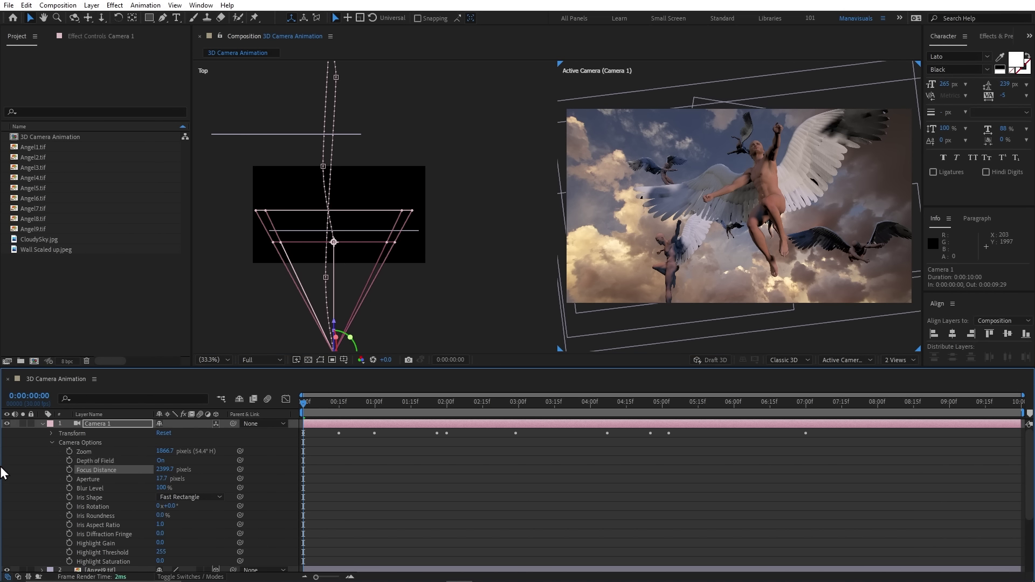
drag(155, 473, 99, 484)
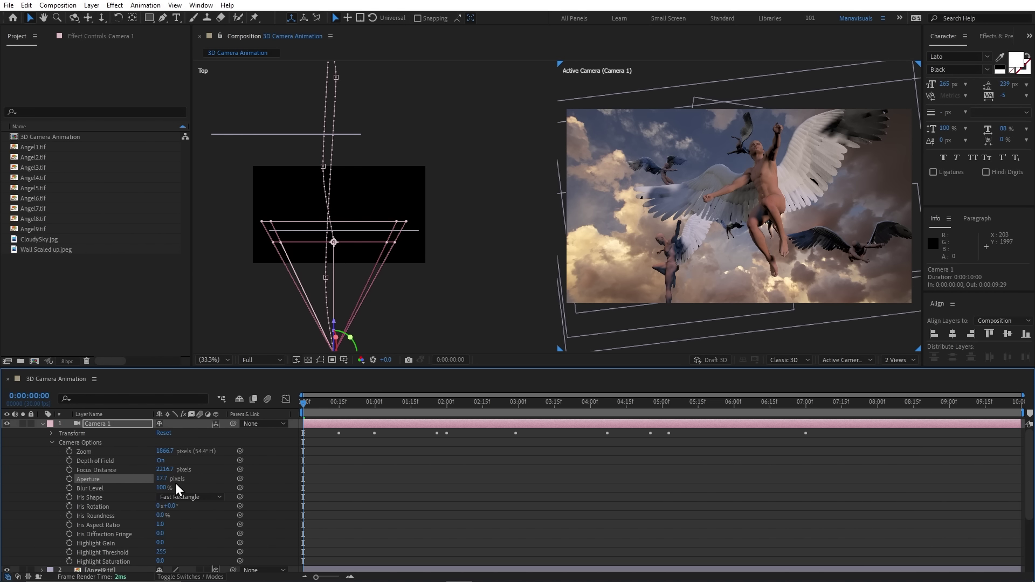
drag(185, 478, 204, 476)
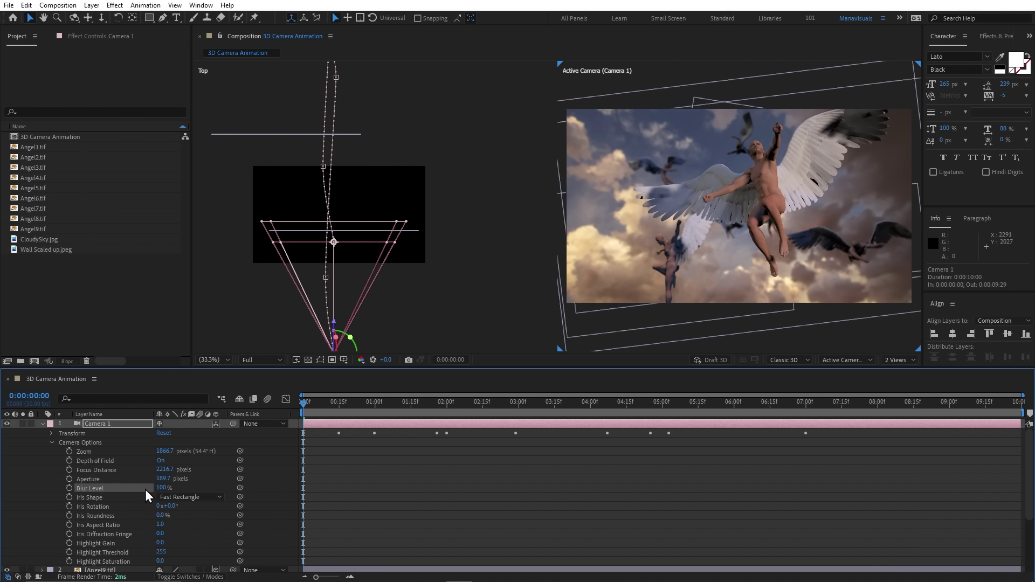
drag(161, 487, 218, 486)
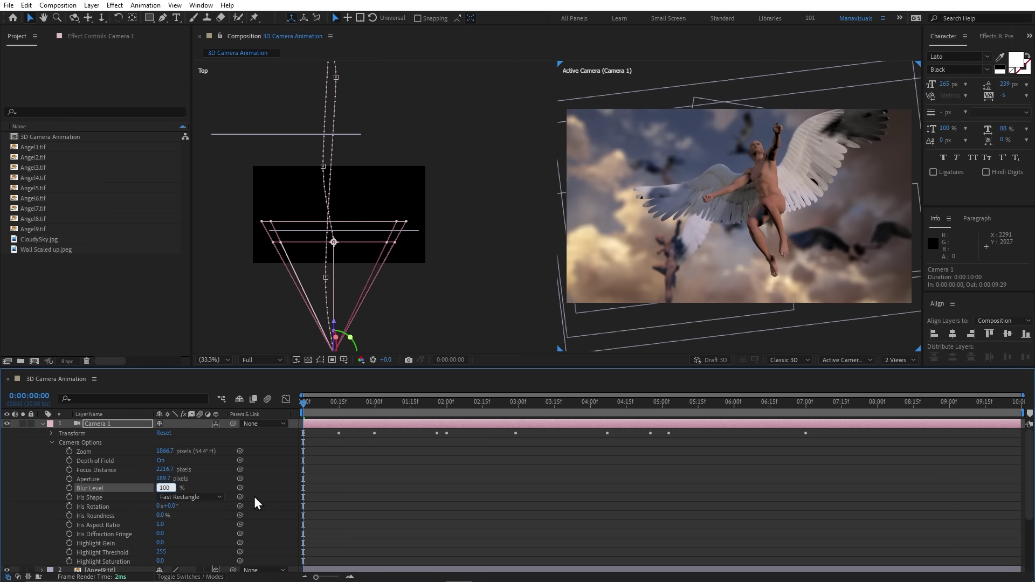
key(Return)
text(150)
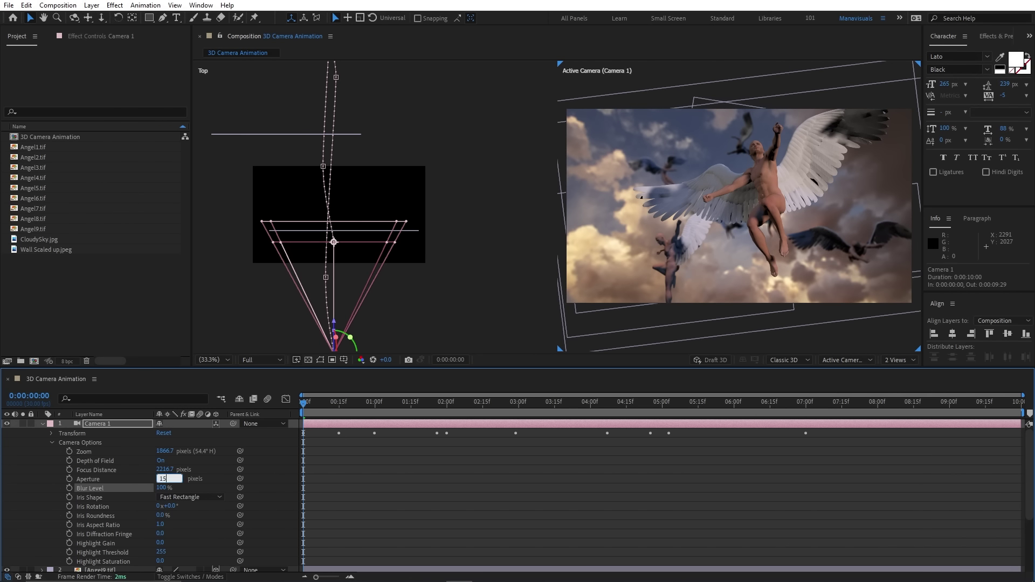
key(Return)
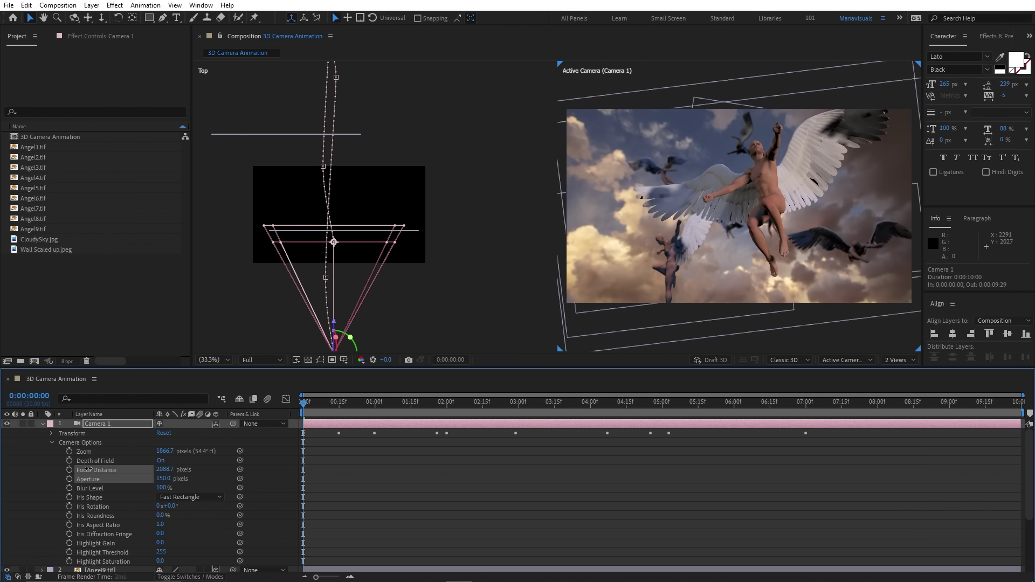
click(76, 469)
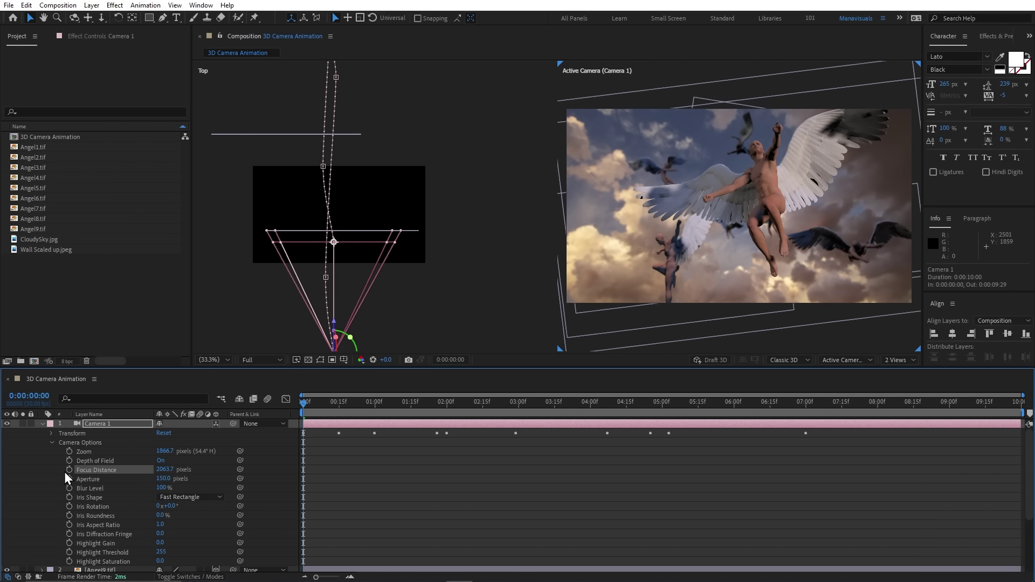
Keyframe Focus Distance, pulling it to 1190.7 at frame 14, then scrub and preview the rack focus
click(69, 471)
click(337, 408)
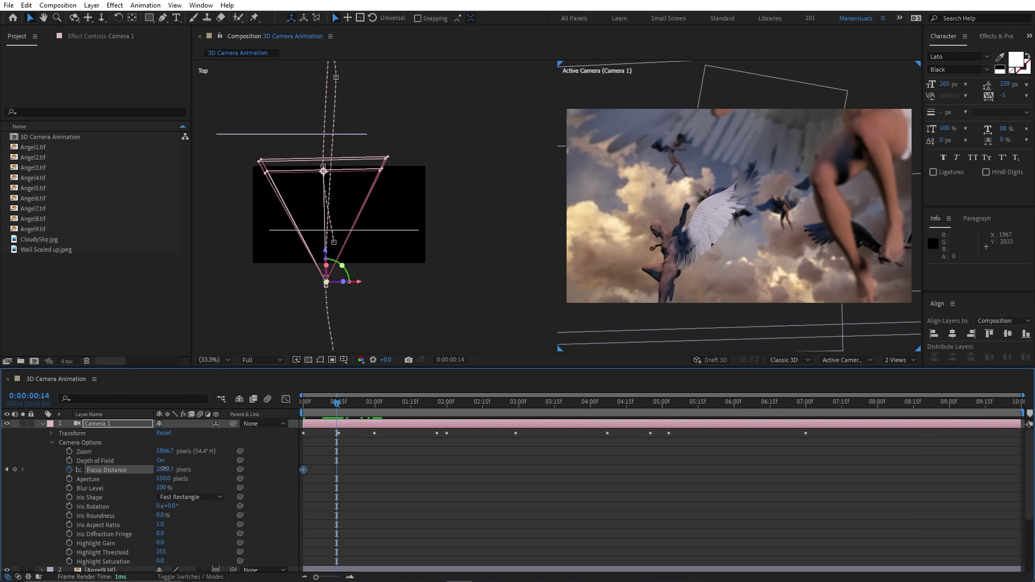
drag(164, 469, 2, 464)
drag(241, 472, 2, 461)
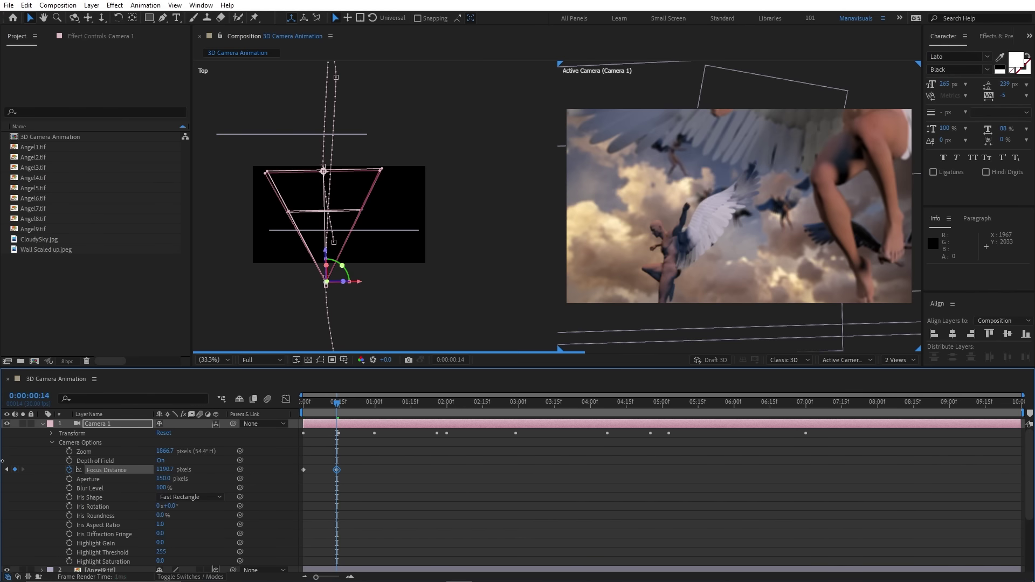
drag(344, 406, 353, 405)
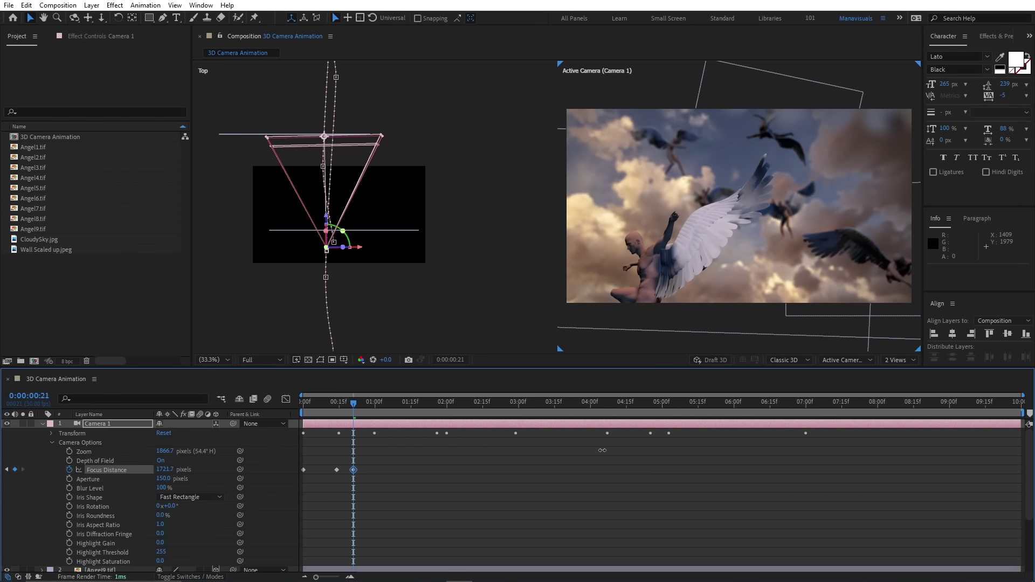
drag(304, 406, 363, 413)
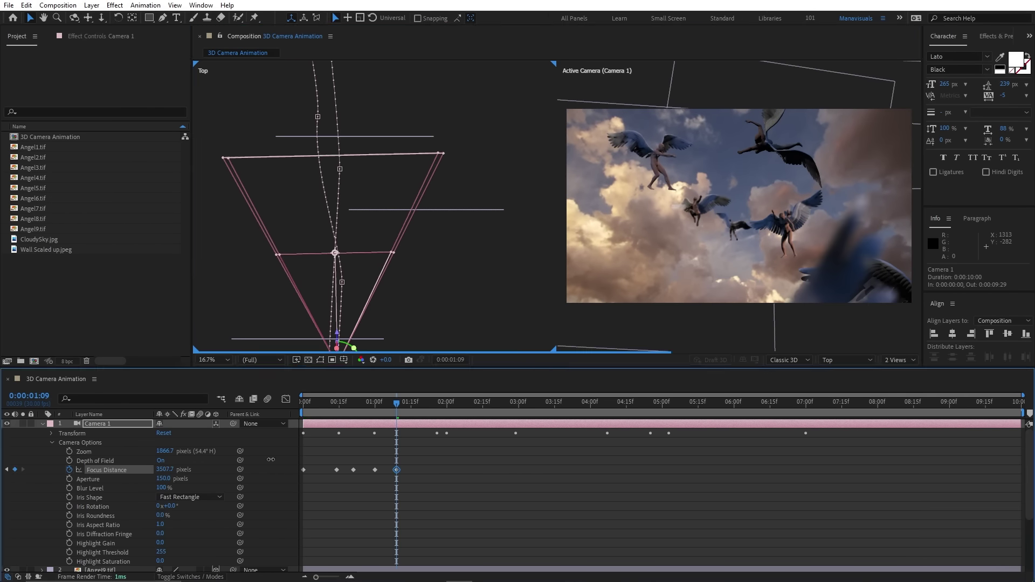
drag(448, 411, 775, 409)
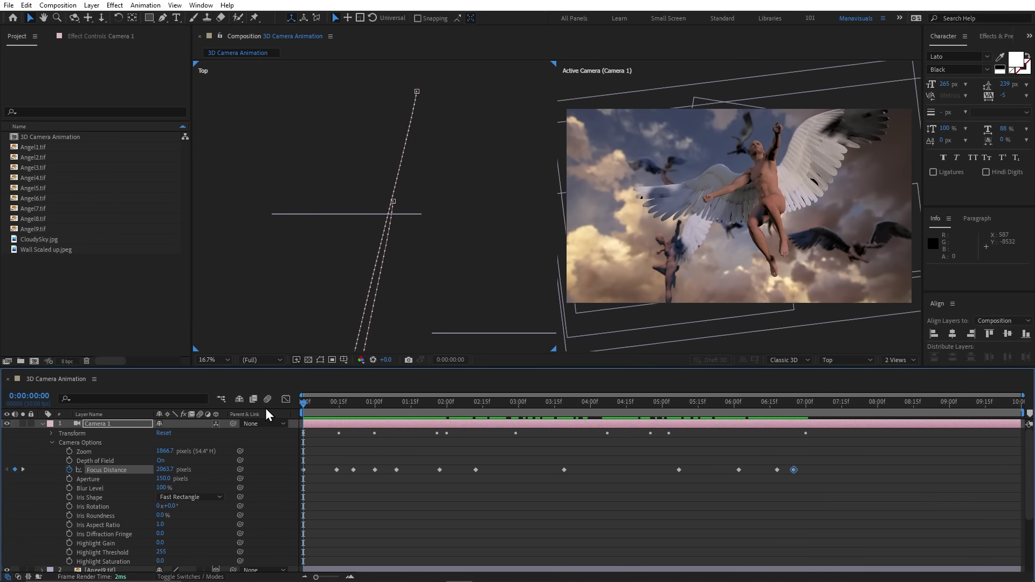
key(space)
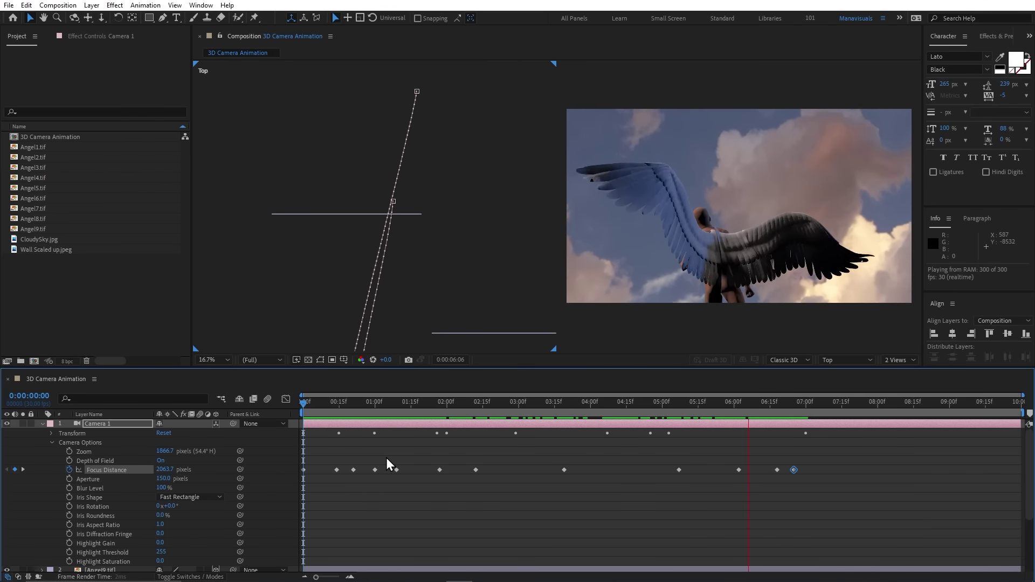
Enable the Motion Blur switch on angel and sky layers 2–11
key(space)
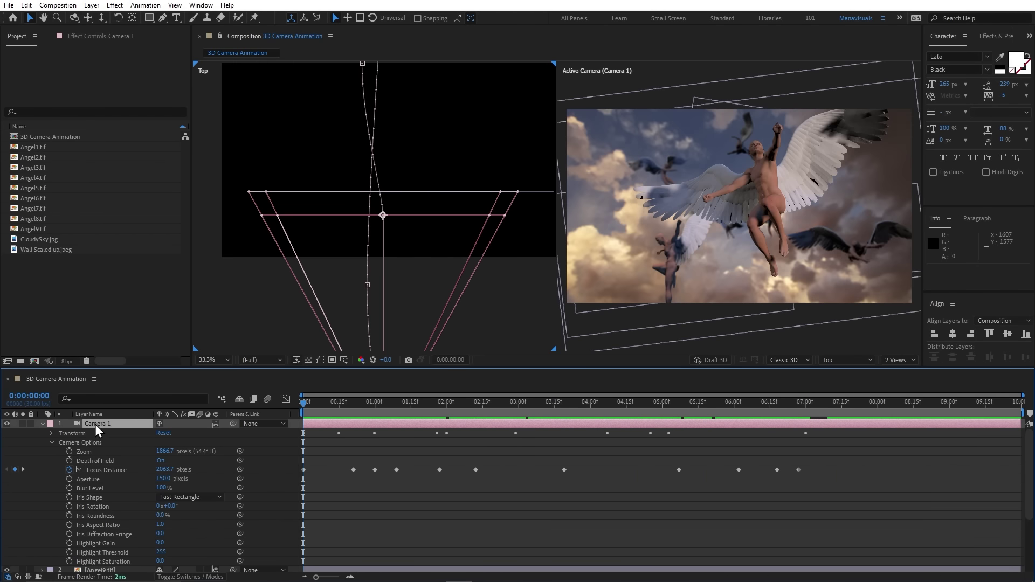
click(41, 424)
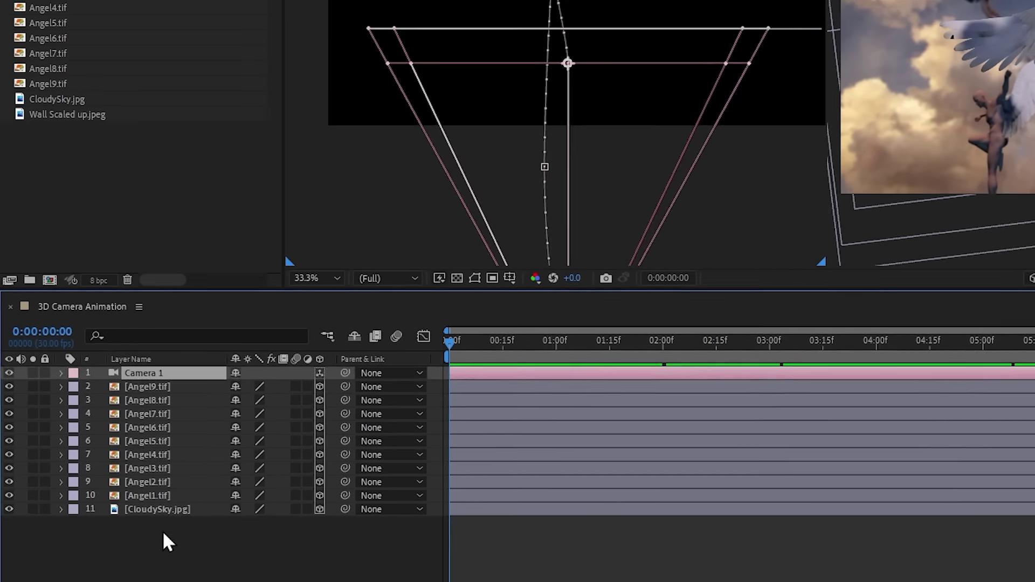
drag(162, 530, 177, 382)
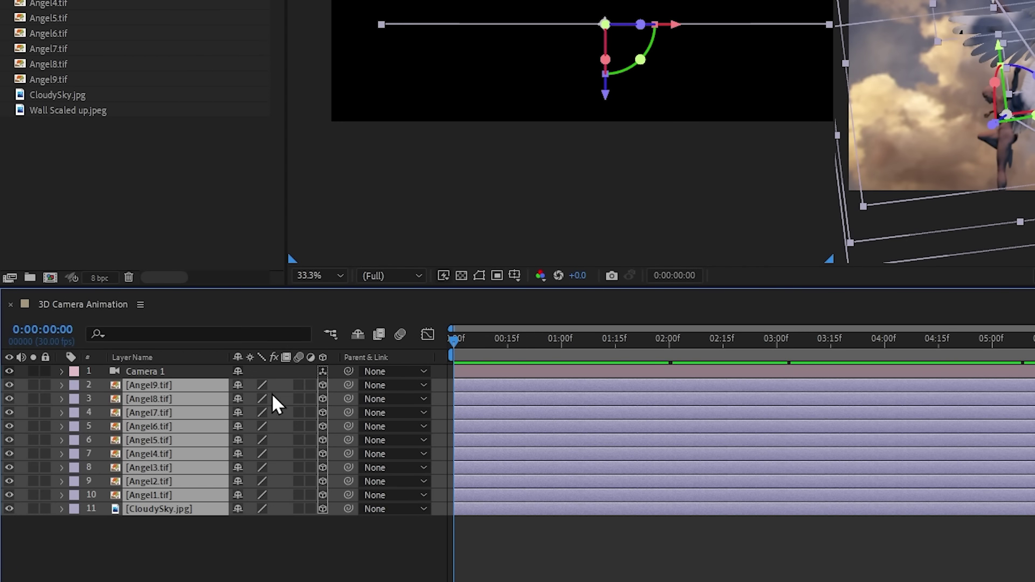
click(298, 387)
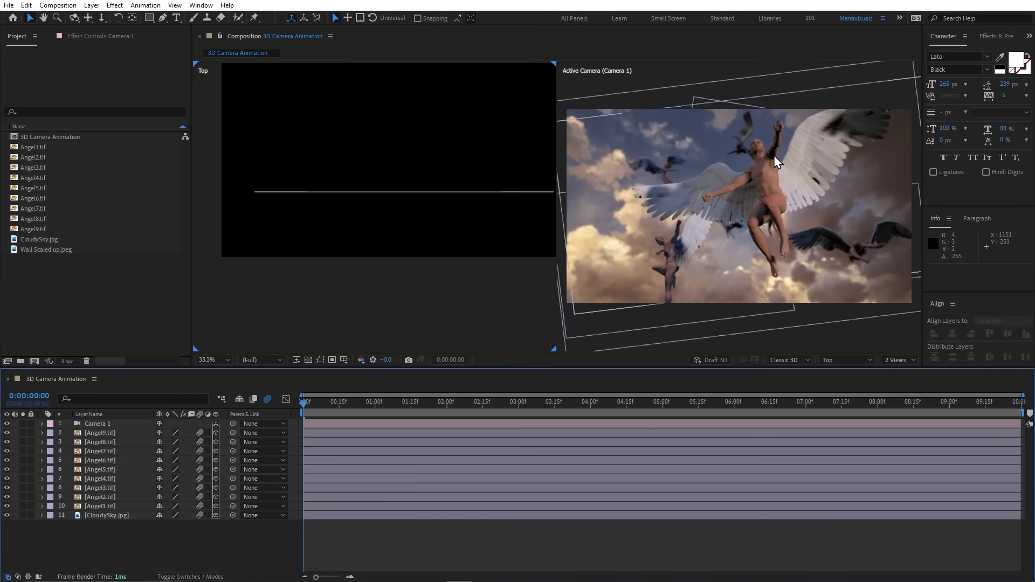
Return to a single Active Camera view and turn on the composition's Motion Blur toggle
scroll(775, 155, up, 3)
click(897, 360)
click(896, 350)
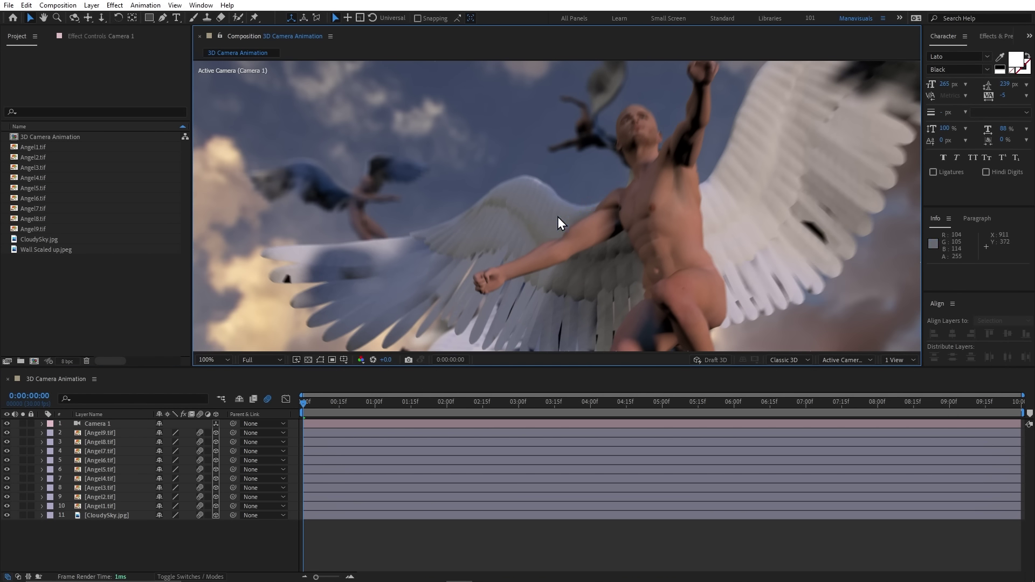
click(264, 400)
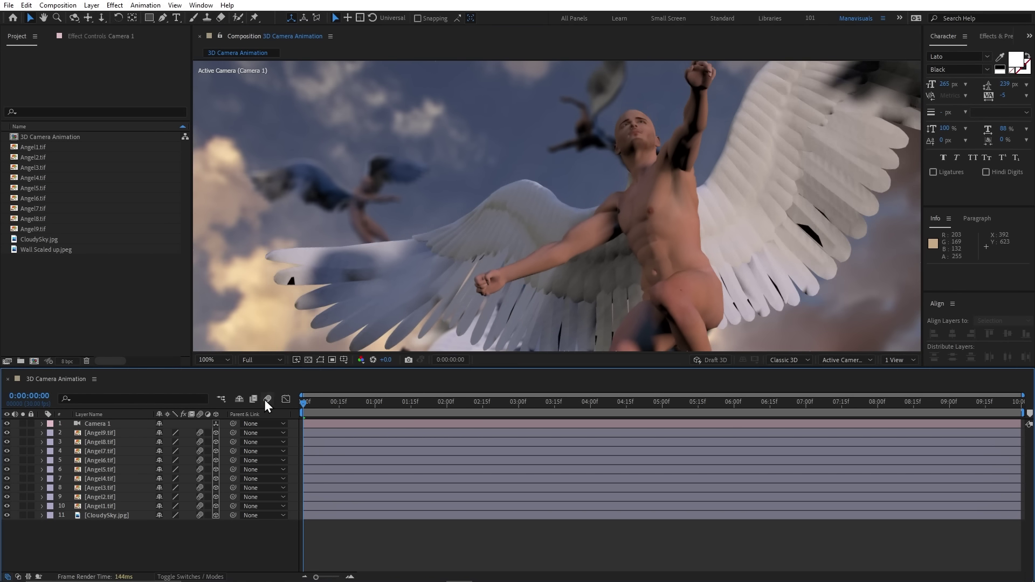
click(264, 400)
click(265, 399)
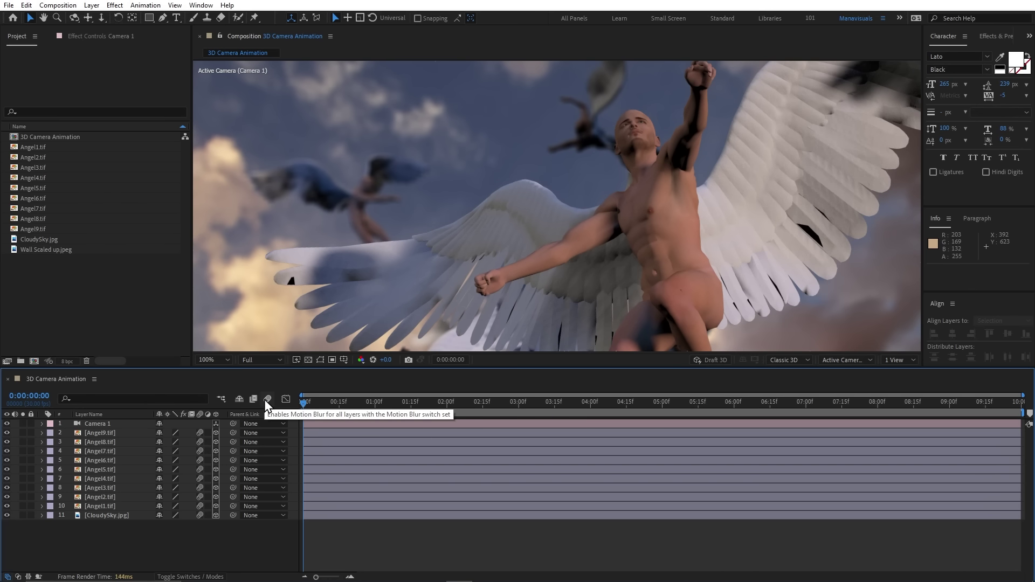
click(264, 399)
key(shift+slash)
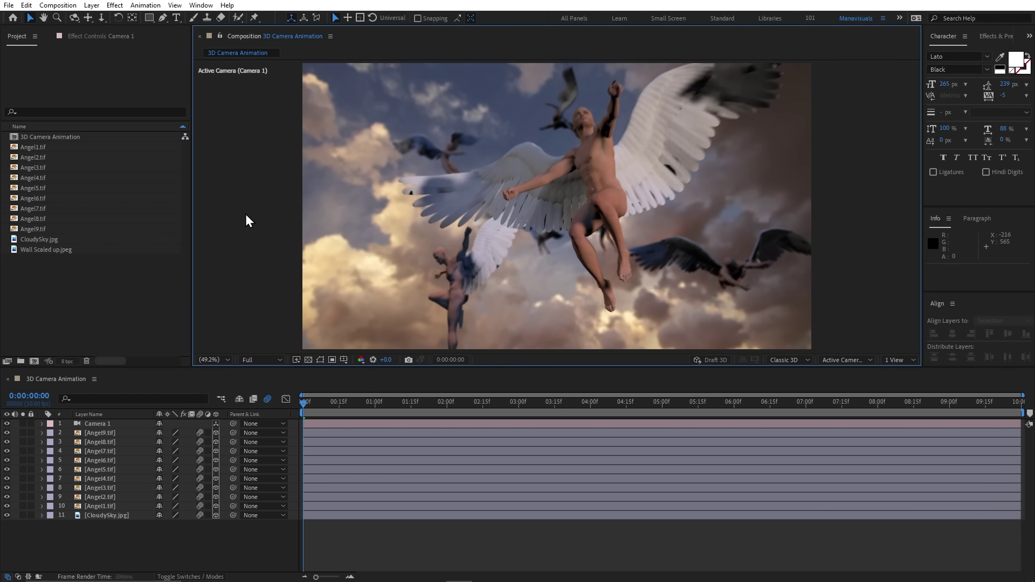
Preview the blurred animation at Third resolution, then restore the preview resolution to Full
key(space)
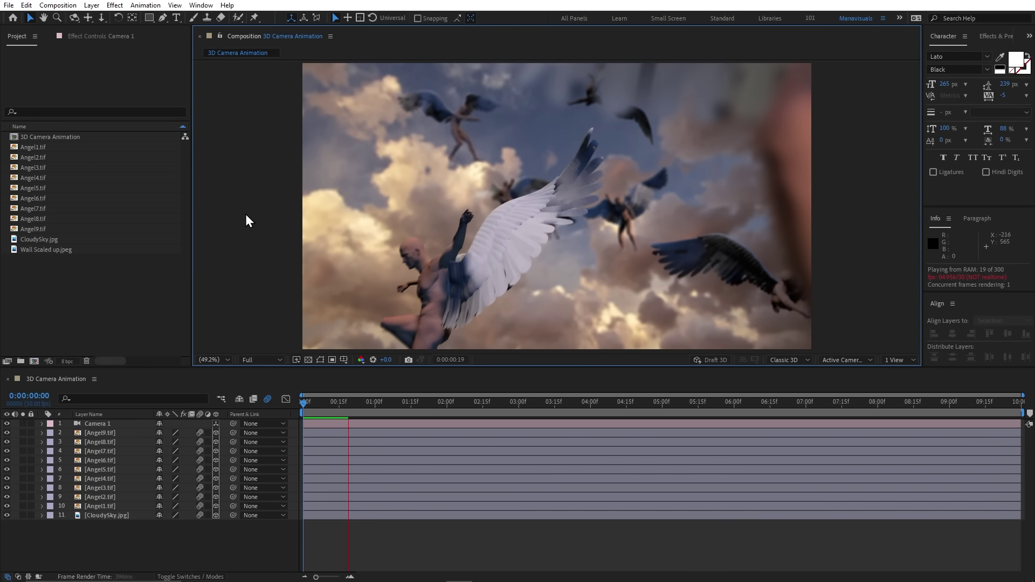
click(263, 360)
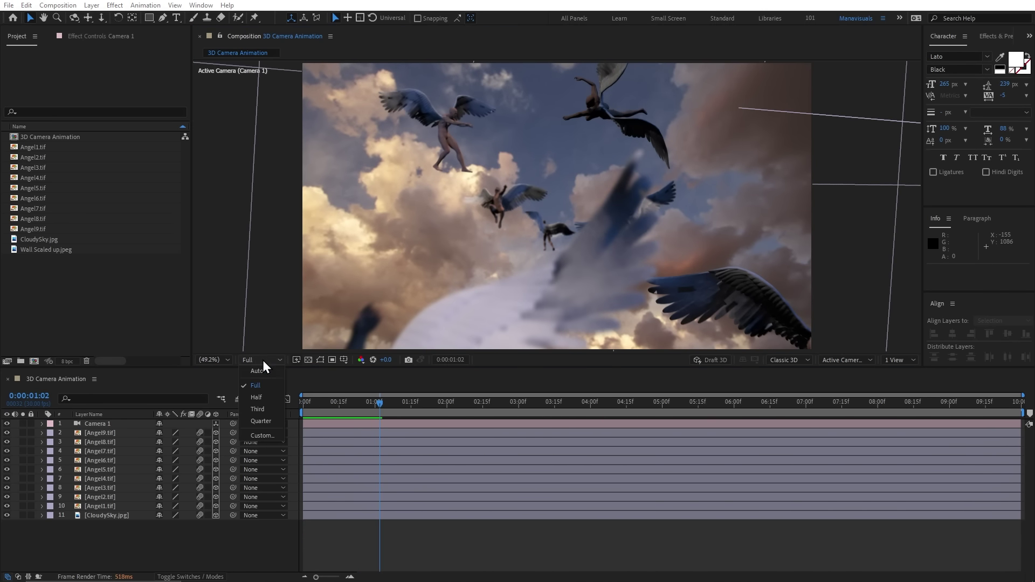
click(260, 411)
key(space)
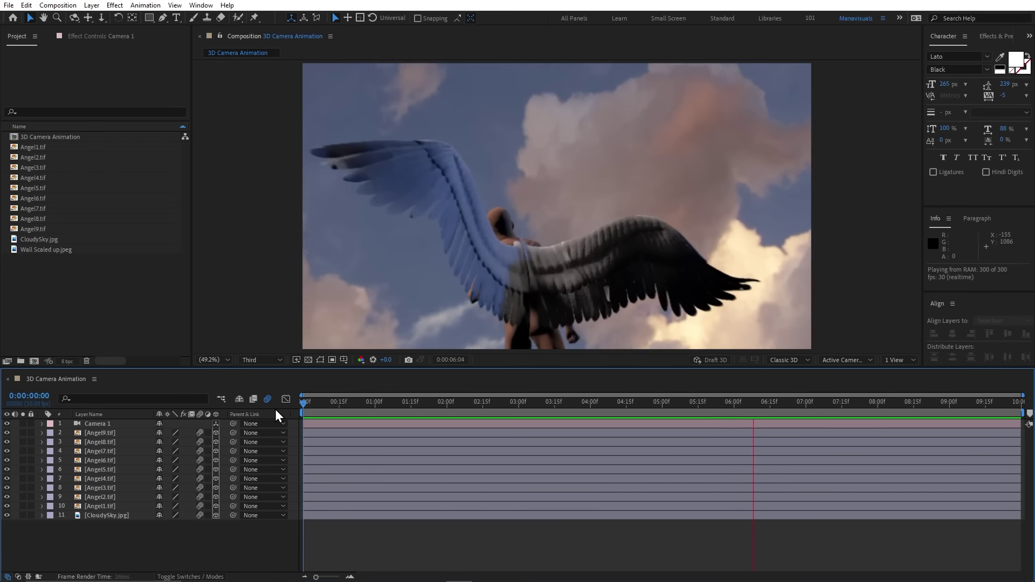
key(space)
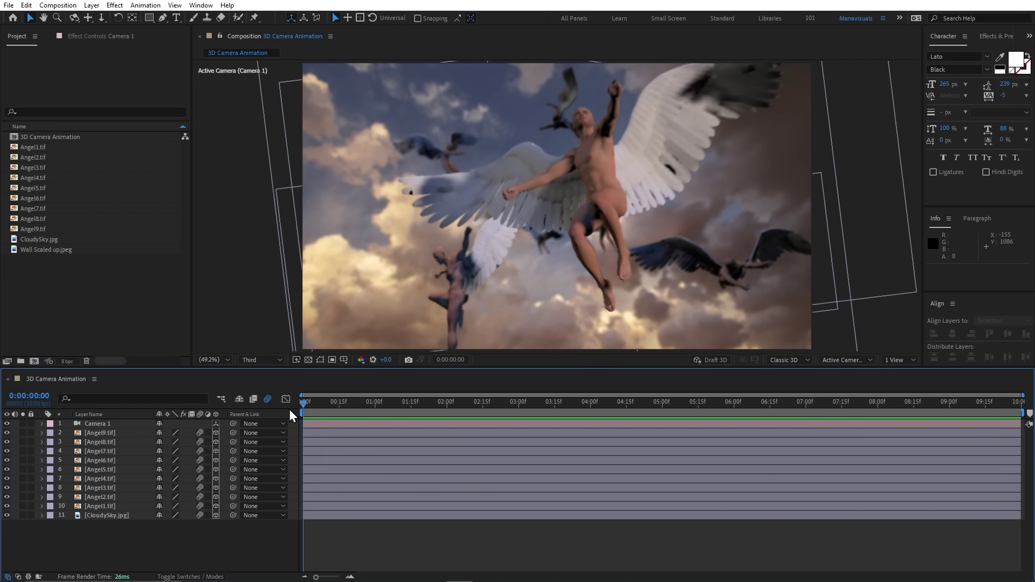
click(263, 363)
click(269, 380)
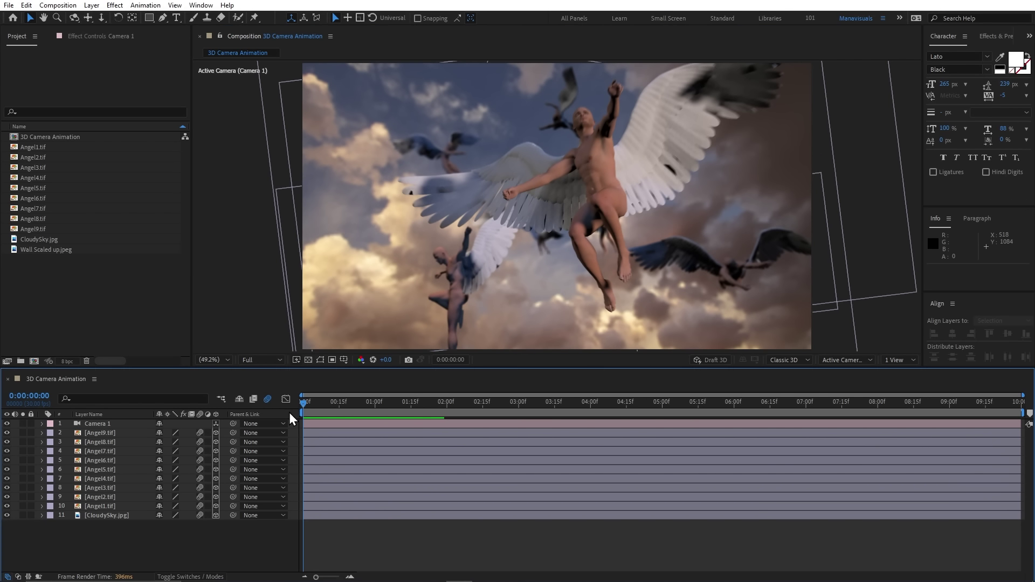
Duplicate the CloudySky.jpg layer and open the copy in its Layer panel
click(107, 514)
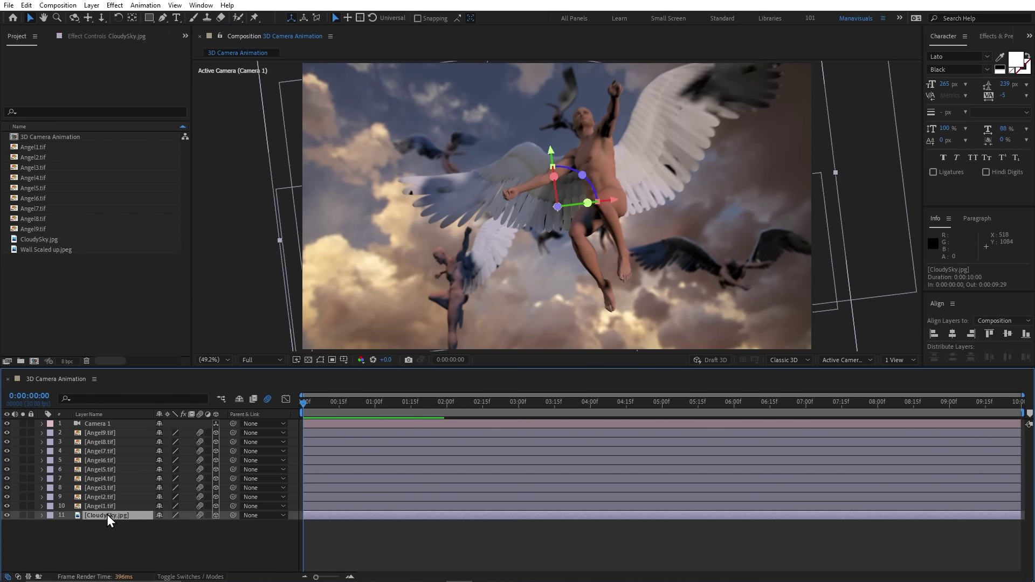
key(ctrl+d)
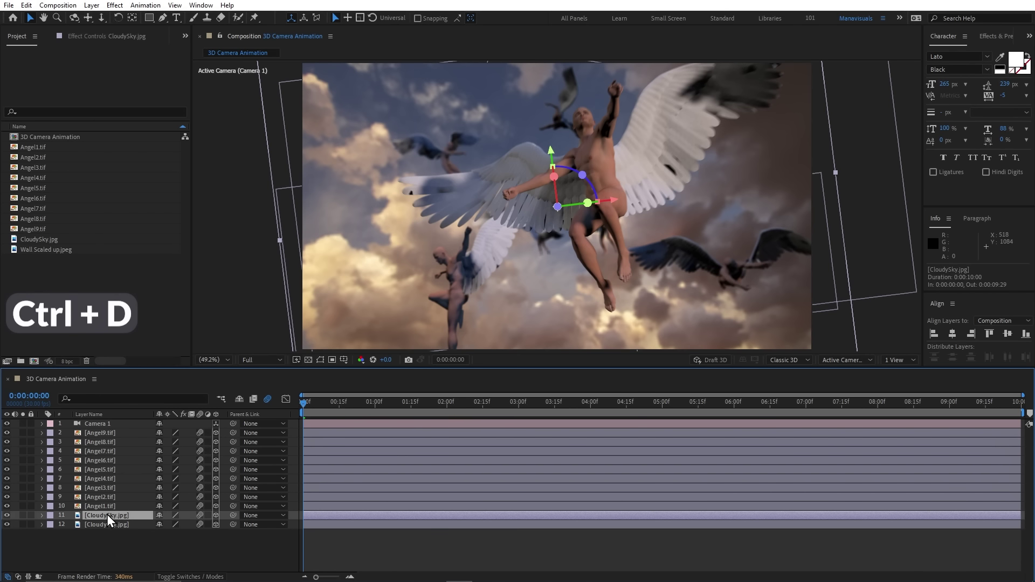
double_click(107, 515)
key(period)
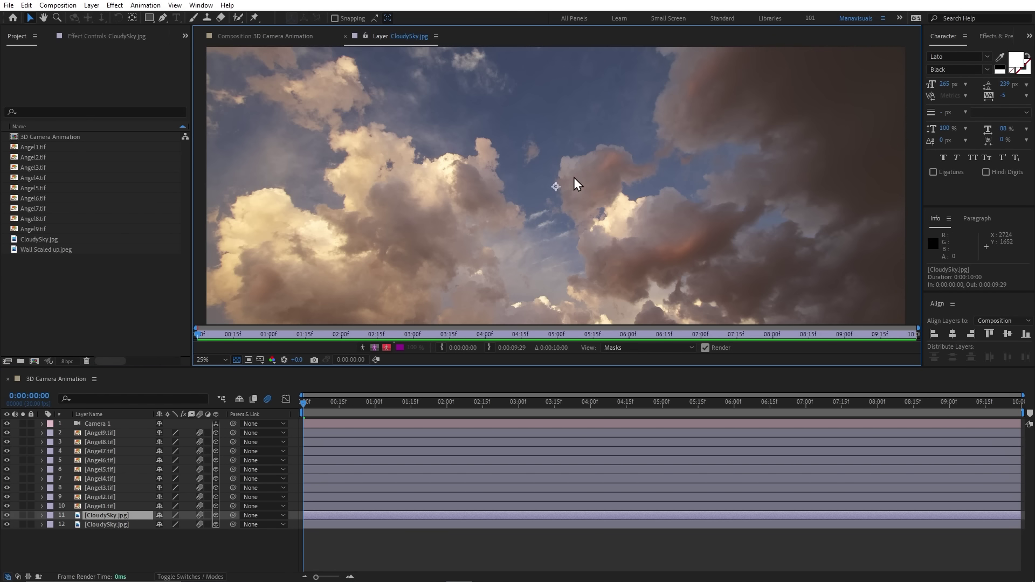
Draw a closed Pen mask around a single cloud
click(163, 17)
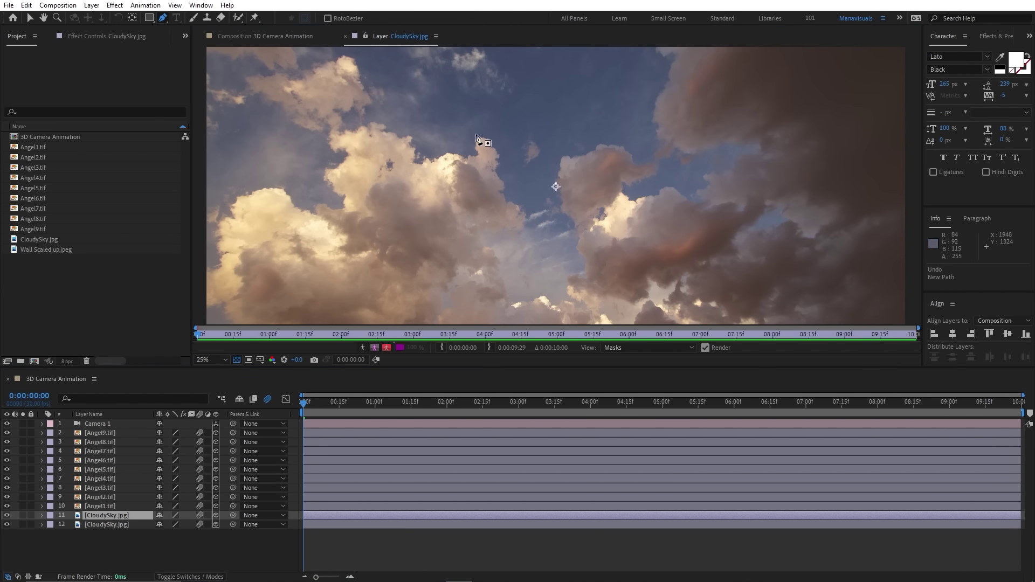
click(598, 143)
drag(572, 157, 552, 159)
drag(558, 197, 566, 215)
double_click(647, 167)
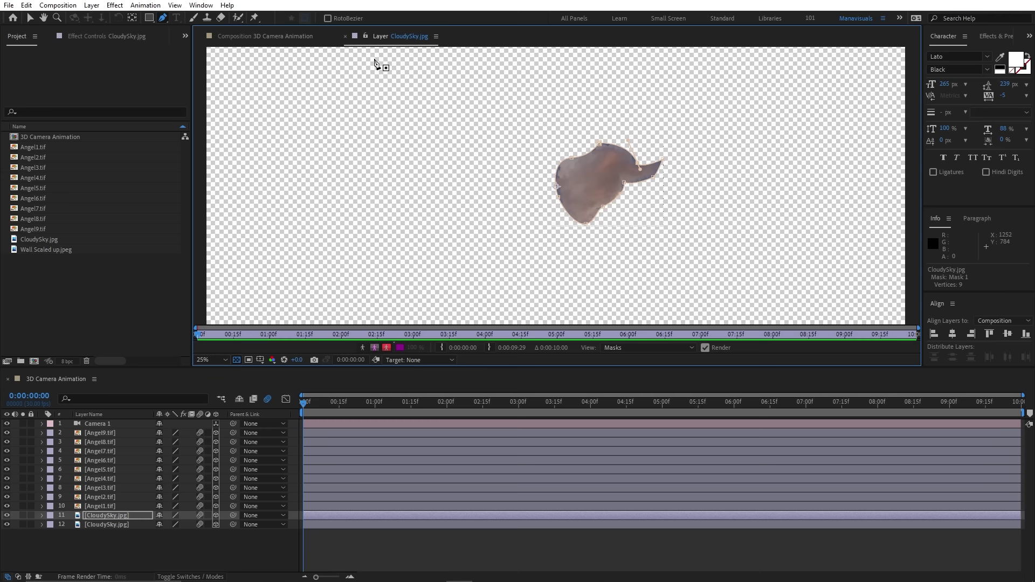
In a 2 Views layout, push the masked cloud far back in depth and to the left
click(346, 36)
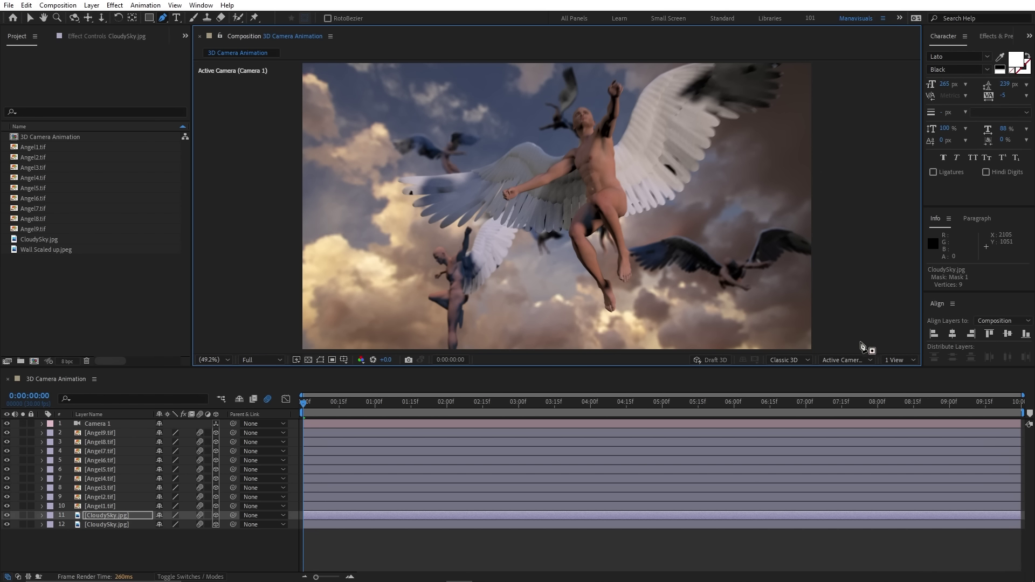
click(895, 360)
click(904, 383)
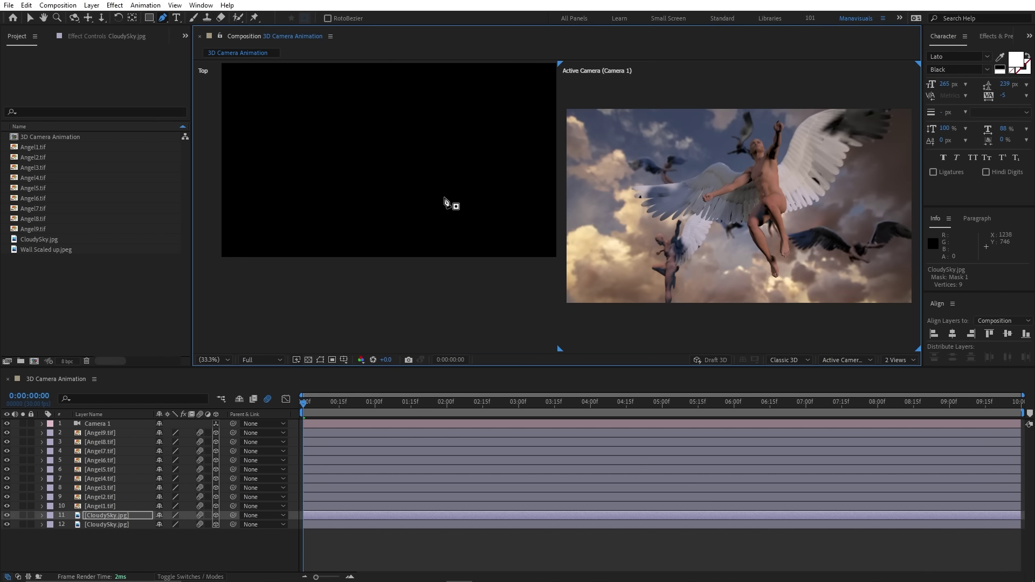
mouse_move(384, 112)
mouse_down()
mouse_move(370, 217)
mouse_move(362, 114)
mouse_up()
scroll(367, 148, up, 2)
drag(376, 402, 432, 407)
Raise the masked cloud layer's Mask Feather to 166
click(700, 203)
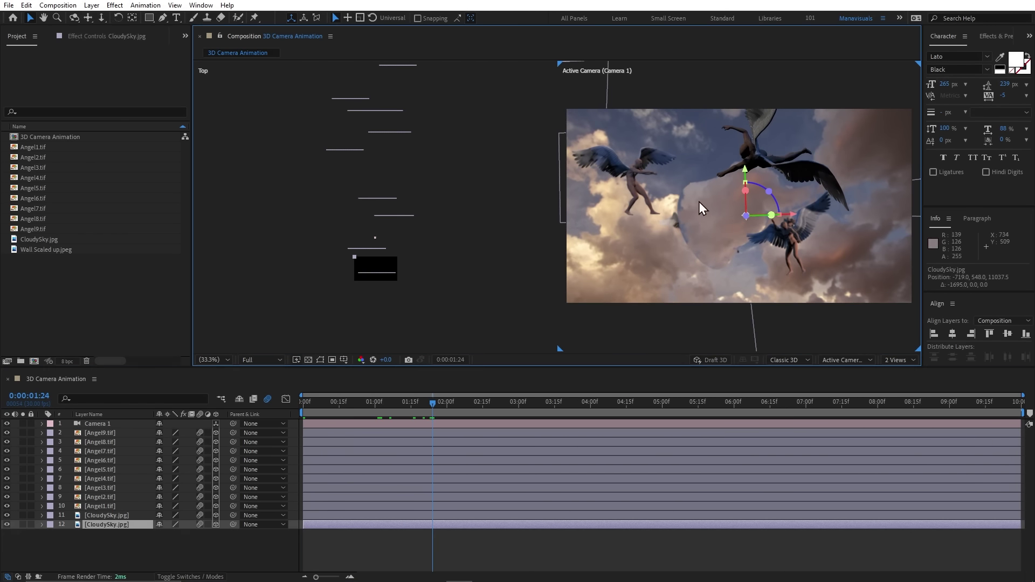
click(106, 515)
key(f)
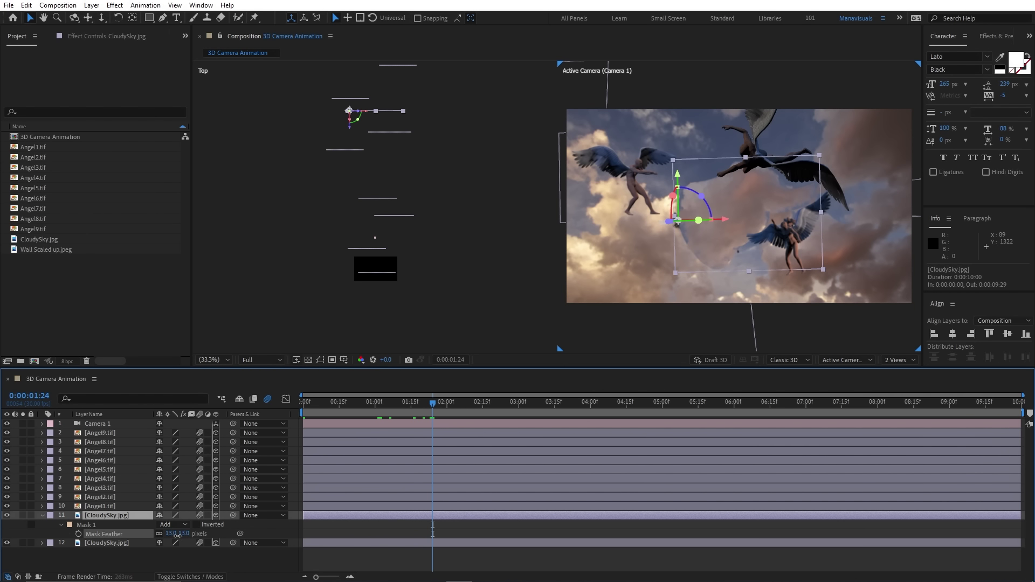
drag(178, 535, 258, 535)
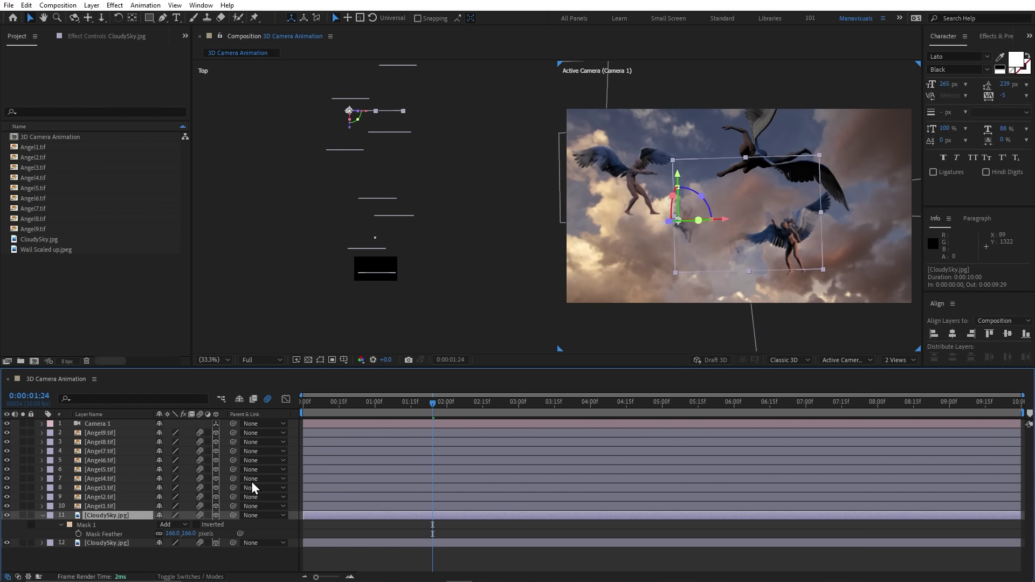
drag(712, 221, 627, 224)
Add Opacity keyframes at 2:03 and 5:18 to fade the cloud, then begin renaming the layer
key(r)
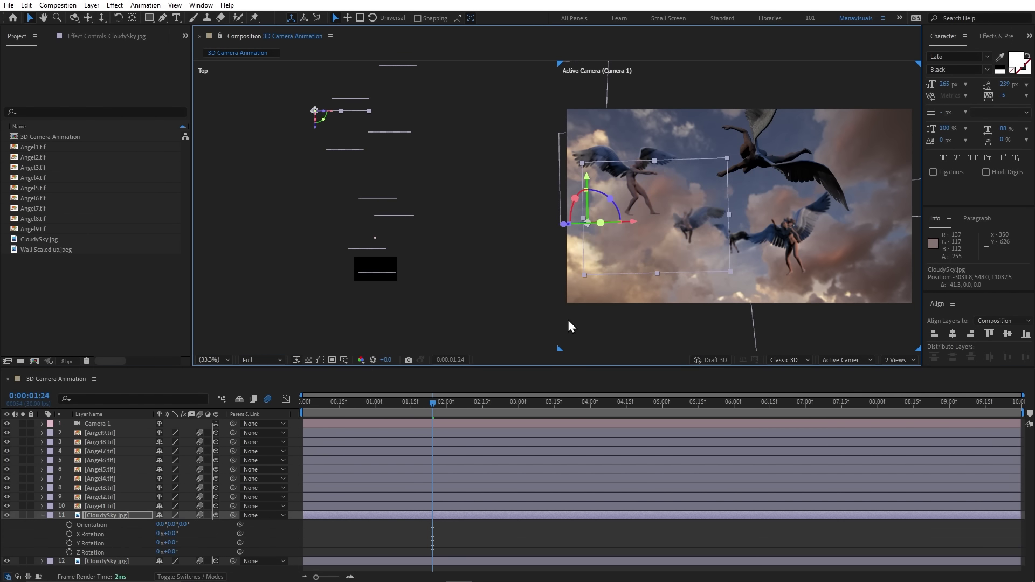
mouse_move(437, 404)
mouse_down()
mouse_move(567, 412)
mouse_move(529, 403)
mouse_move(559, 403)
mouse_up()
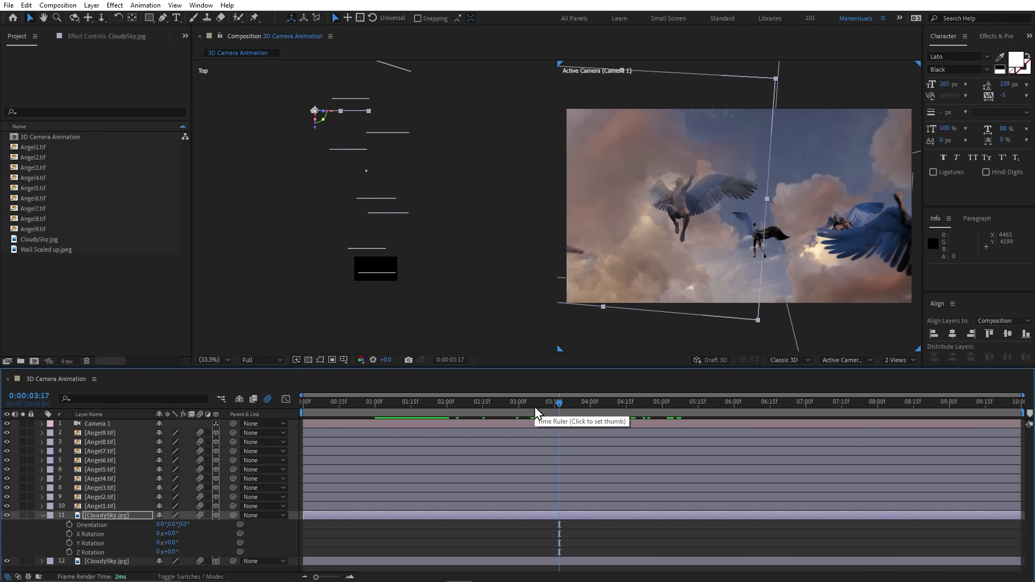
key(alt+shift+t)
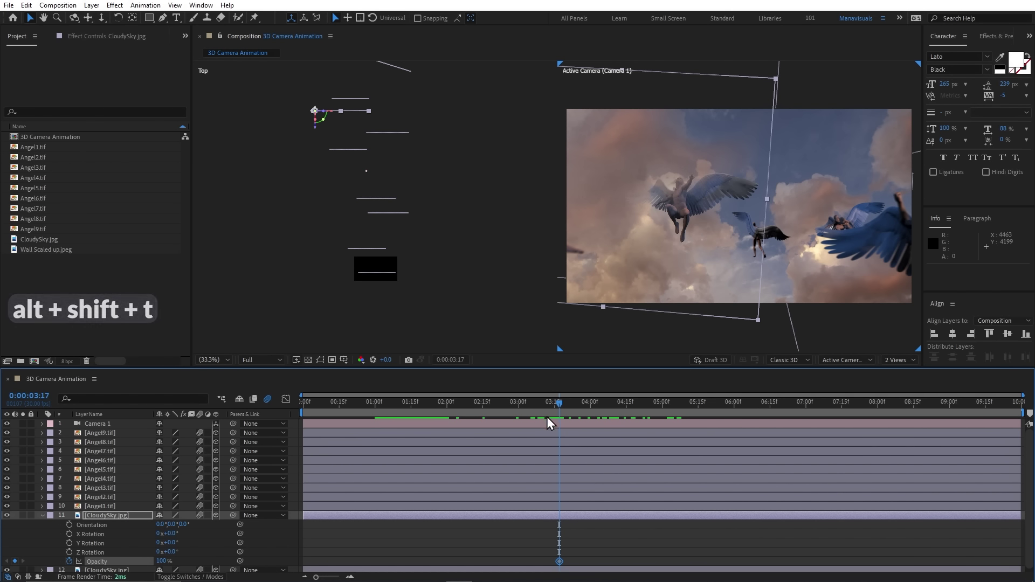
key(t)
drag(560, 524, 454, 524)
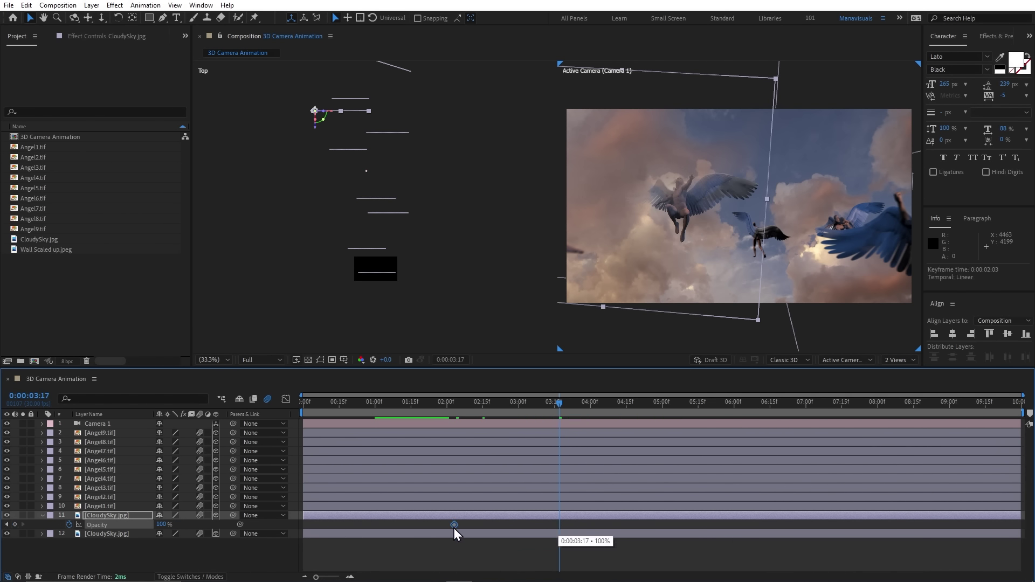
drag(160, 527, 129, 526)
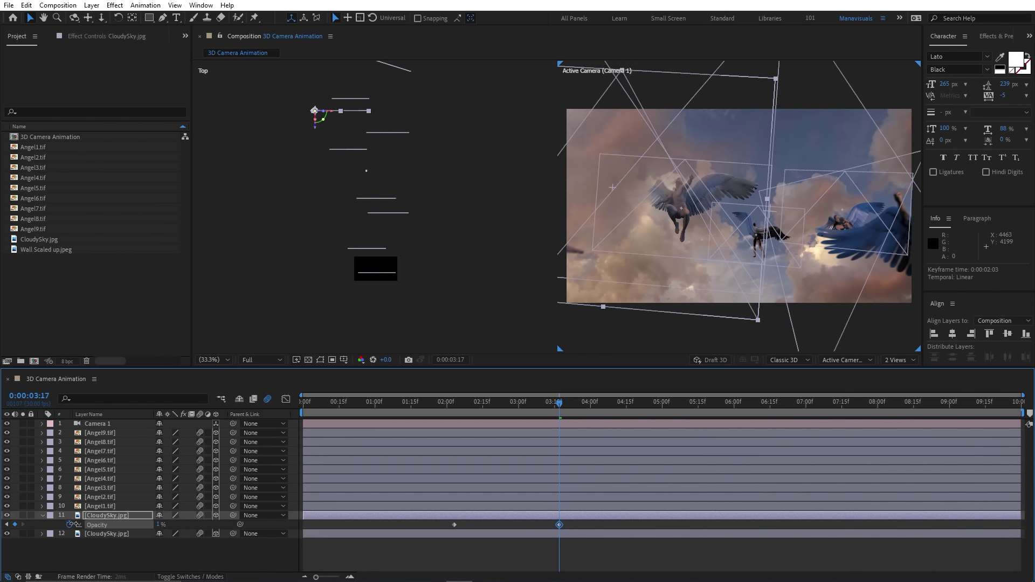
drag(559, 524, 705, 524)
drag(525, 402, 429, 407)
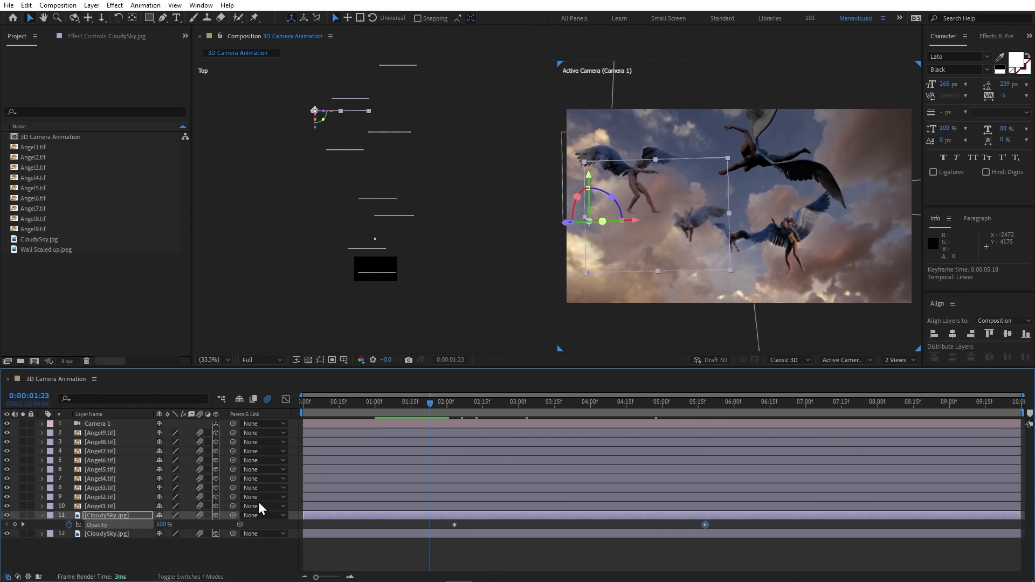
key(Return)
Name the layer Cloud 1 and duplicate it to make Cloud 2
text(Cloud 1)
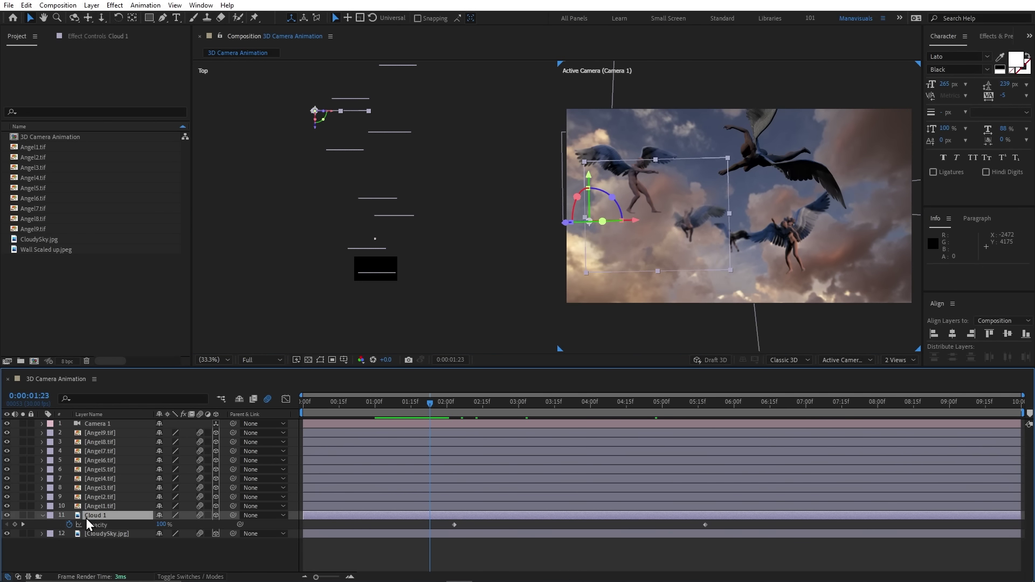
key(Return)
key(ctrl+d)
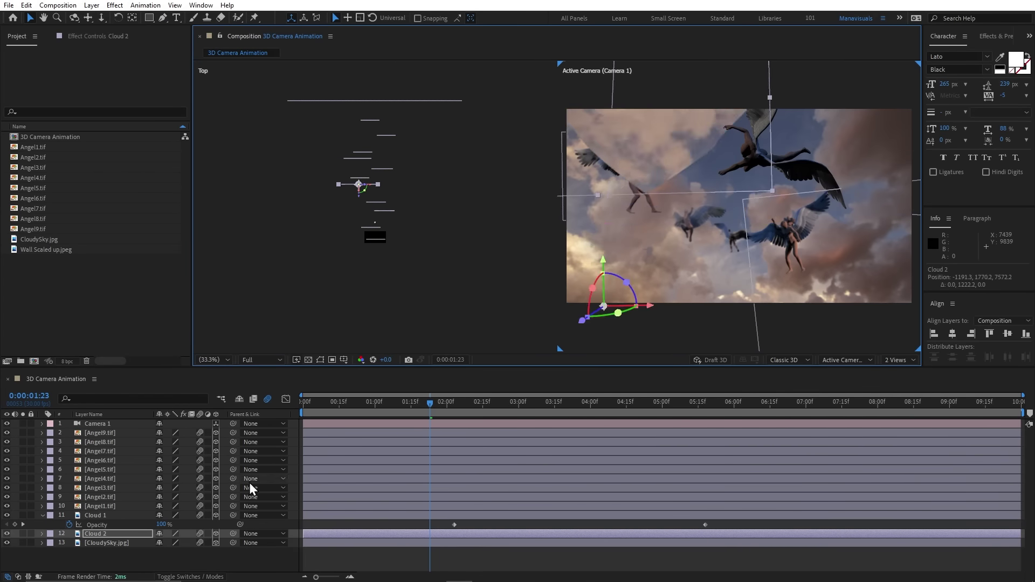
key(r)
In the Right view, move Cloud 2 lower in the scene and preview the composition
click(844, 360)
click(836, 465)
drag(545, 258, 602, 261)
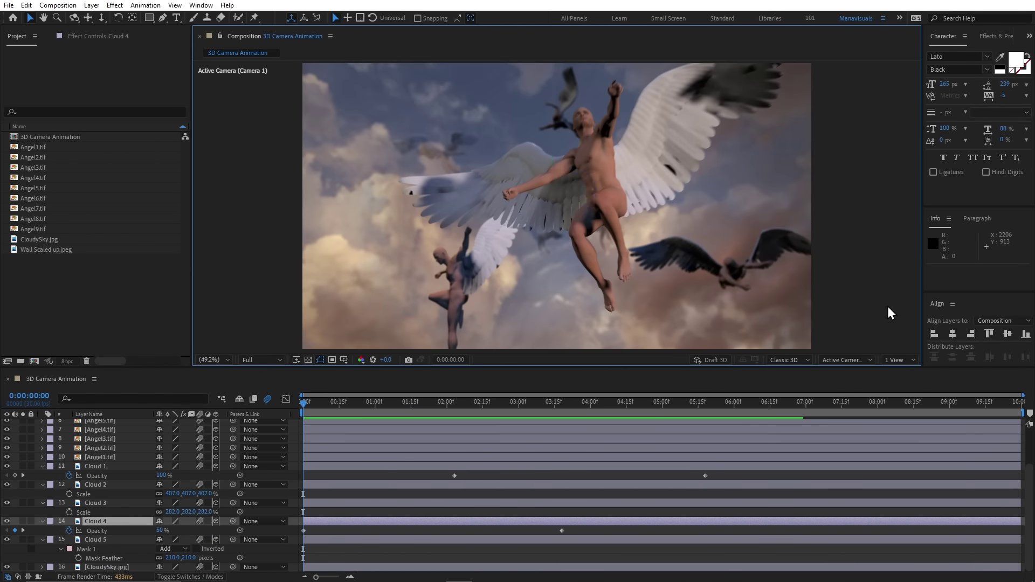
key(space)
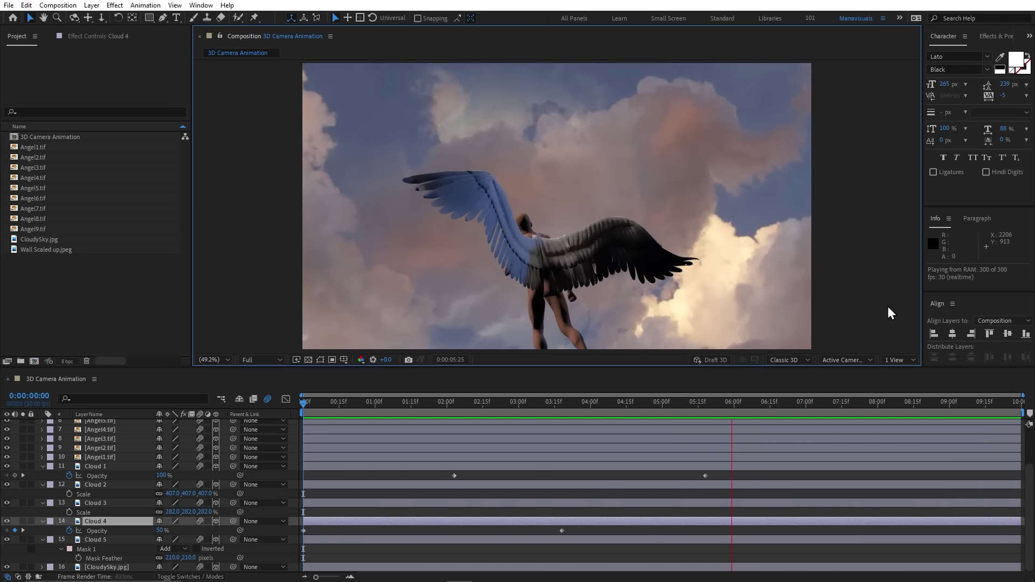
Stop the preview, select all 16 layers and pre-compose them as Main Animation, moving all attributes
key(space)
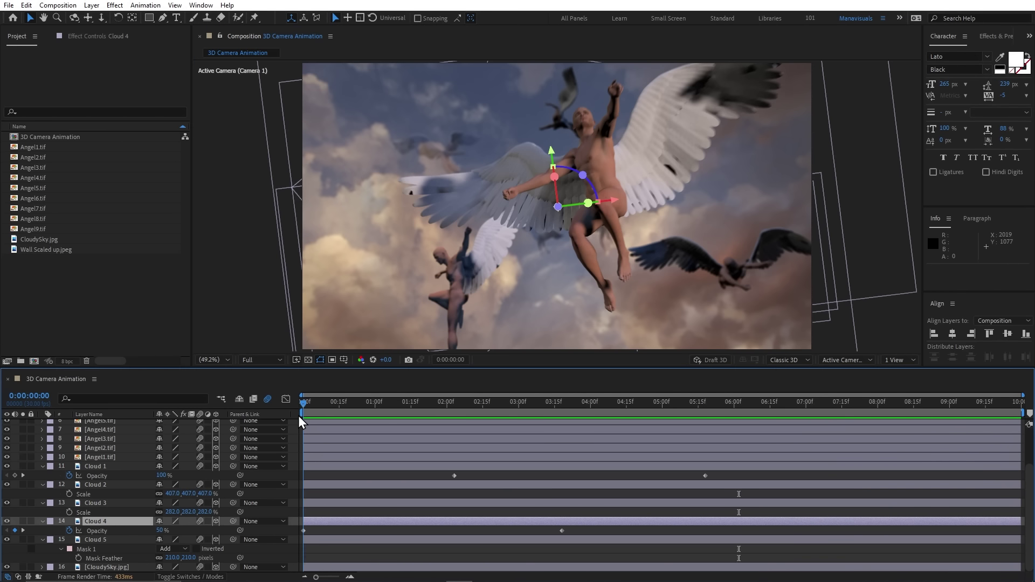
key(F2)
key(u)
click(106, 532)
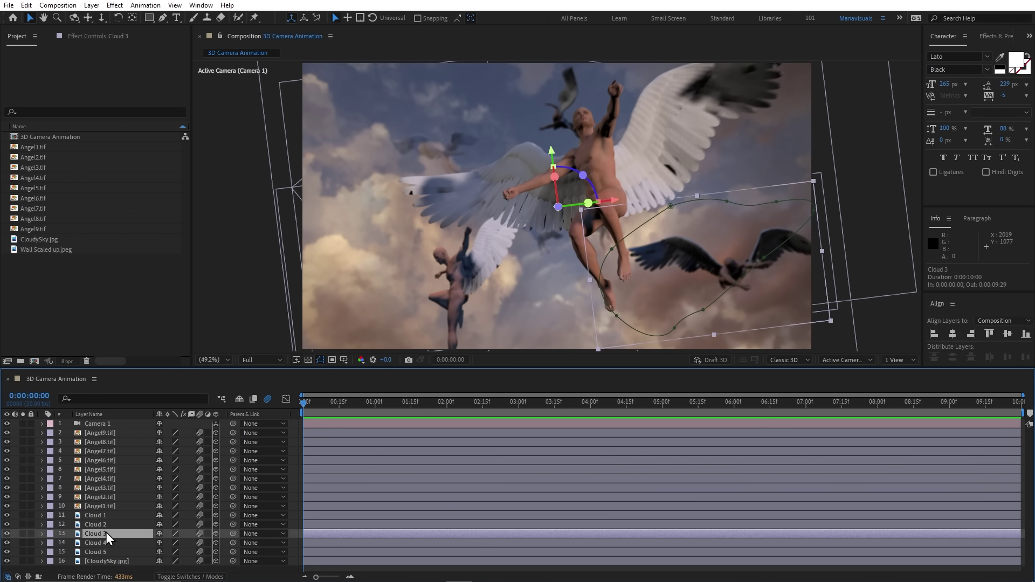
key(ctrl+a)
right_click(119, 488)
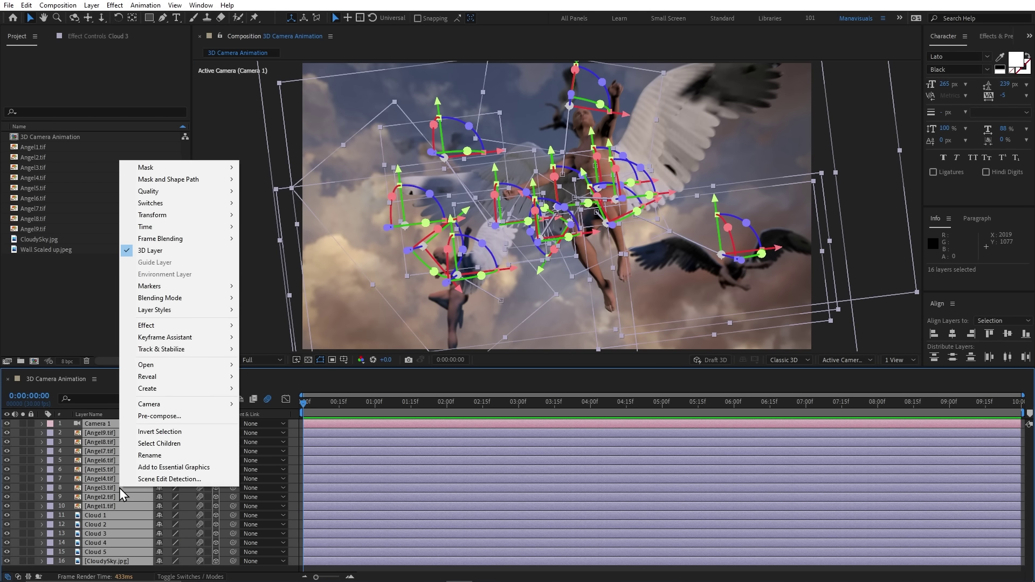
click(173, 420)
text(Main Animation)
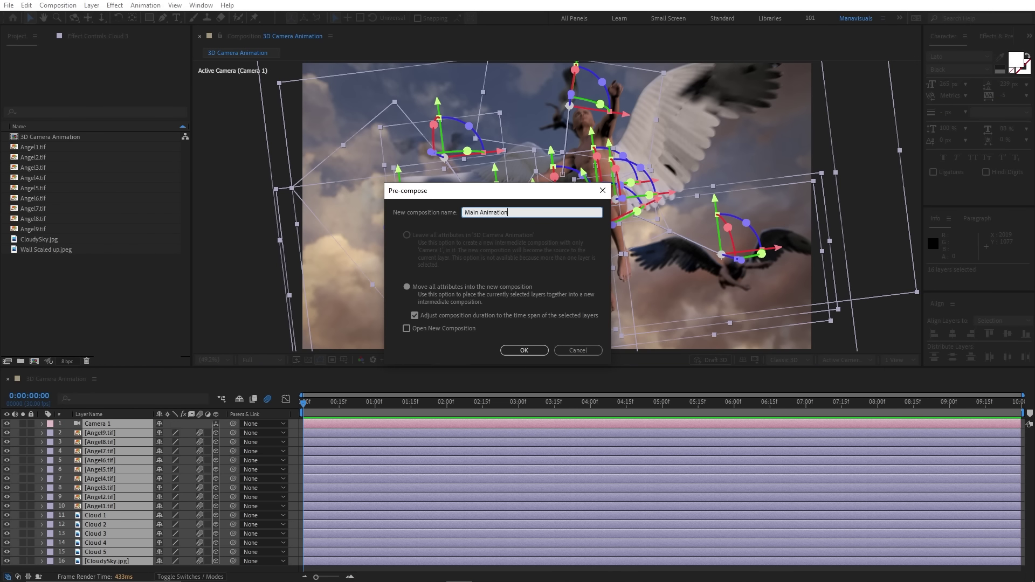
key(Return)
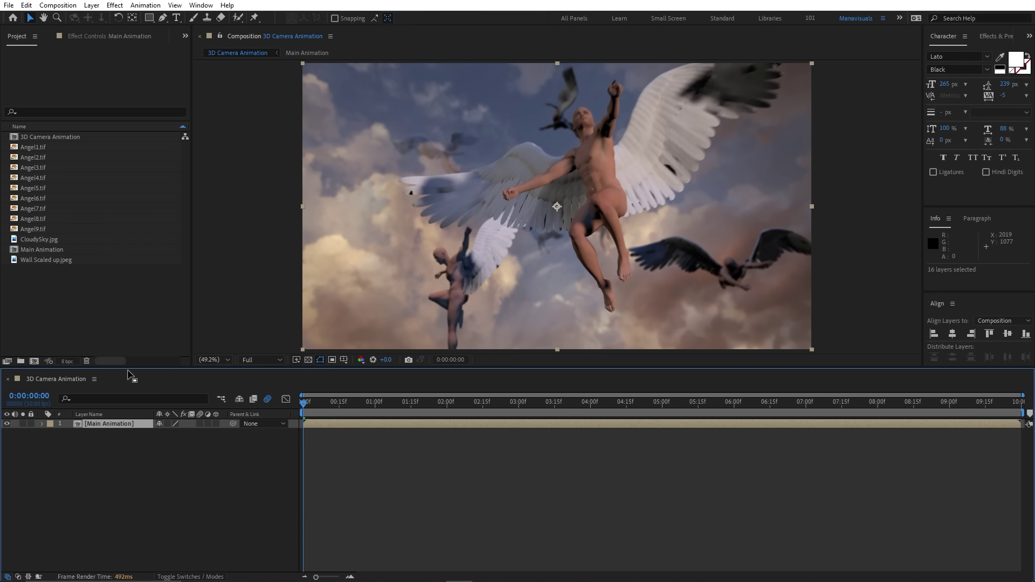
Add Wall Scaled up.jpeg to the composition, fit it to the frame, and place it below Main Animation
drag(50, 258, 89, 422)
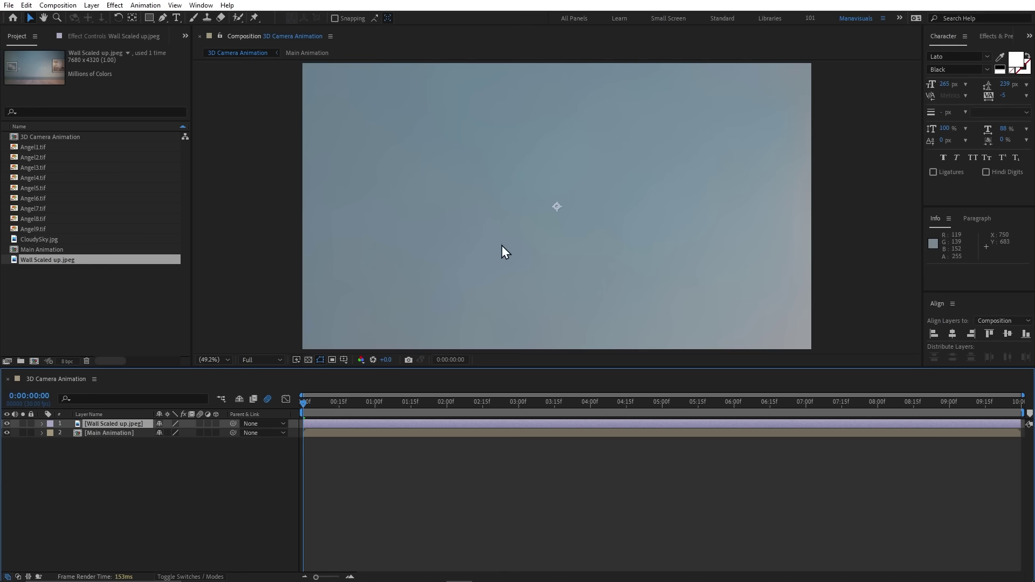
key(comma)
key(comma)
key(comma)
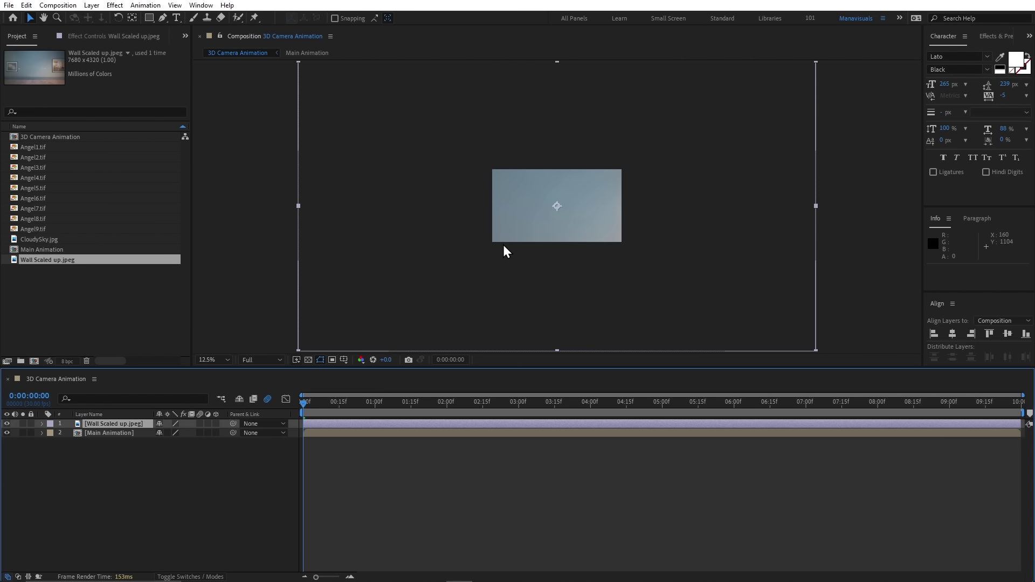
key(ctrl+alt+f)
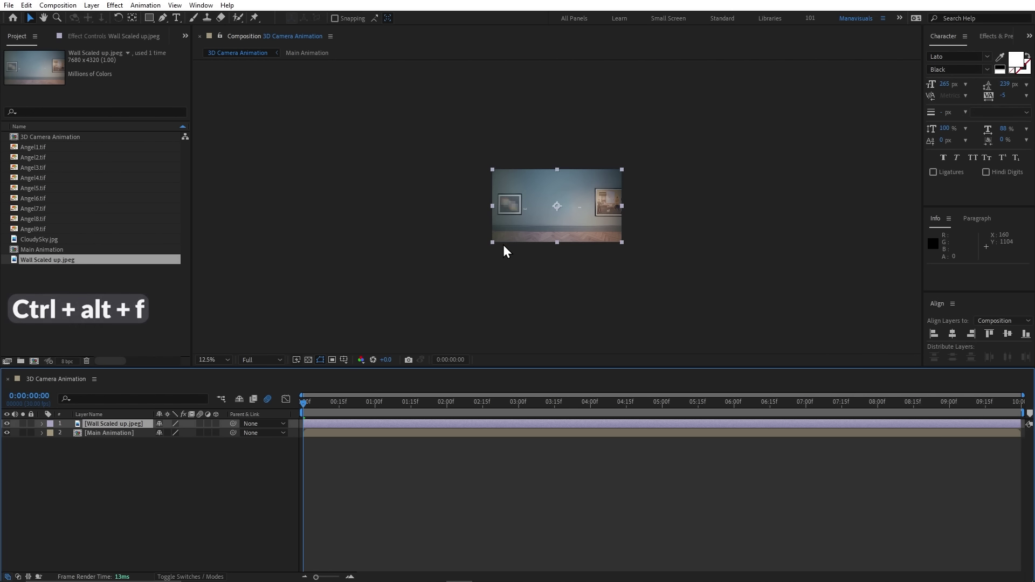
key(period)
key(period)
drag(97, 424, 107, 449)
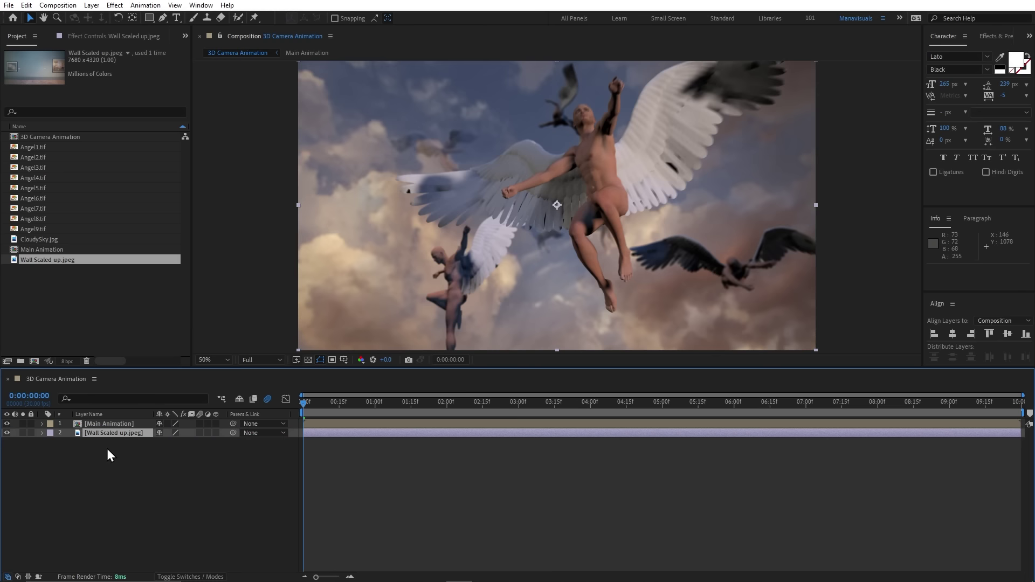
Duplicate Main Animation and slide the top copy so it starts at 2:00
click(111, 424)
key(ctrl+d)
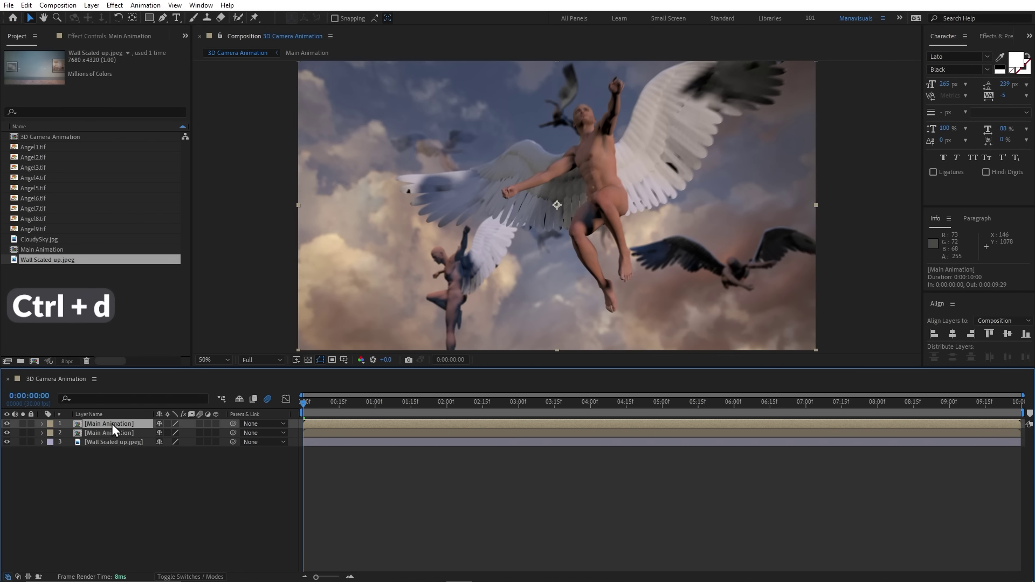
click(447, 410)
drag(448, 426, 583, 429)
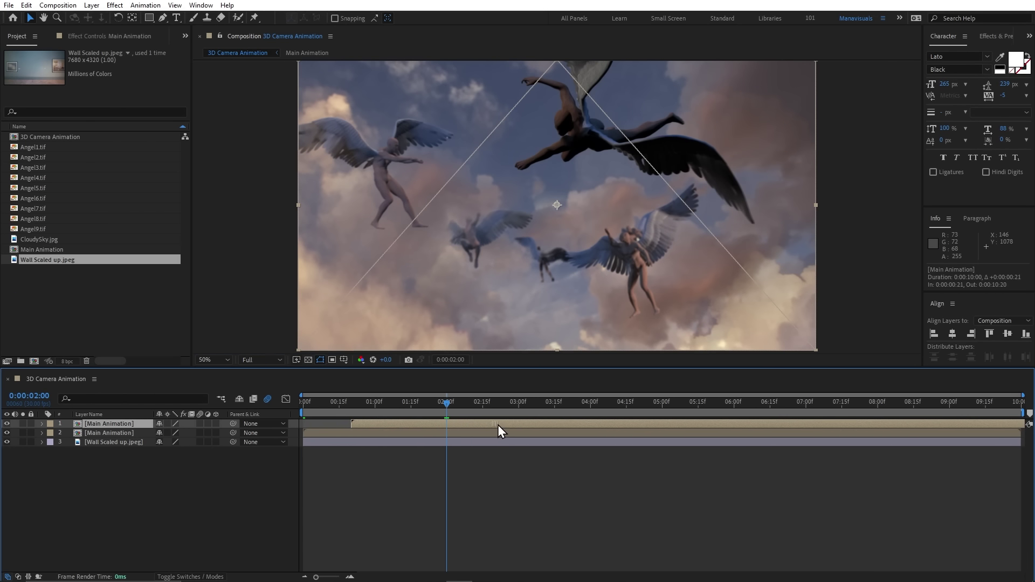
drag(343, 406, 296, 407)
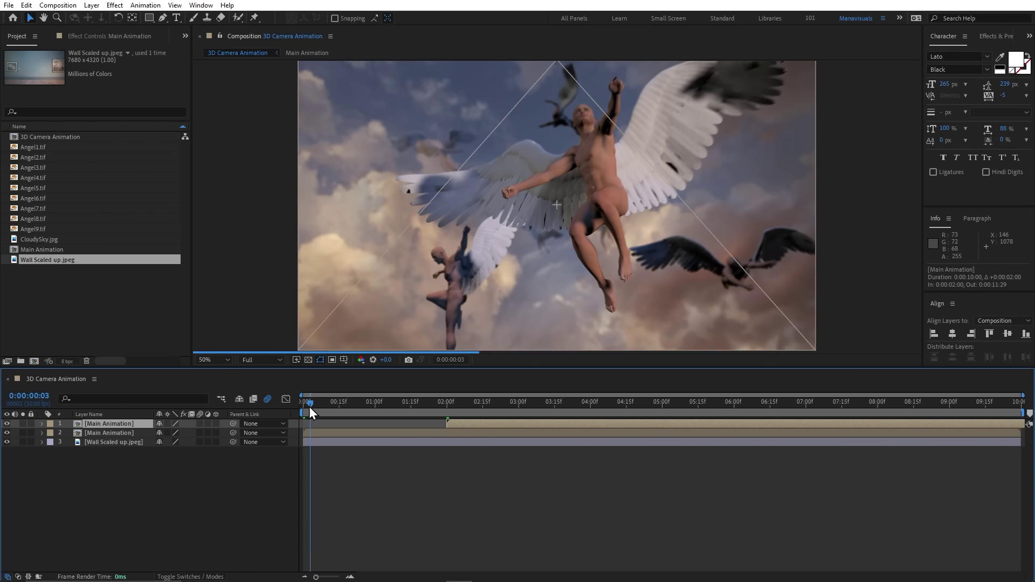
right_click(137, 432)
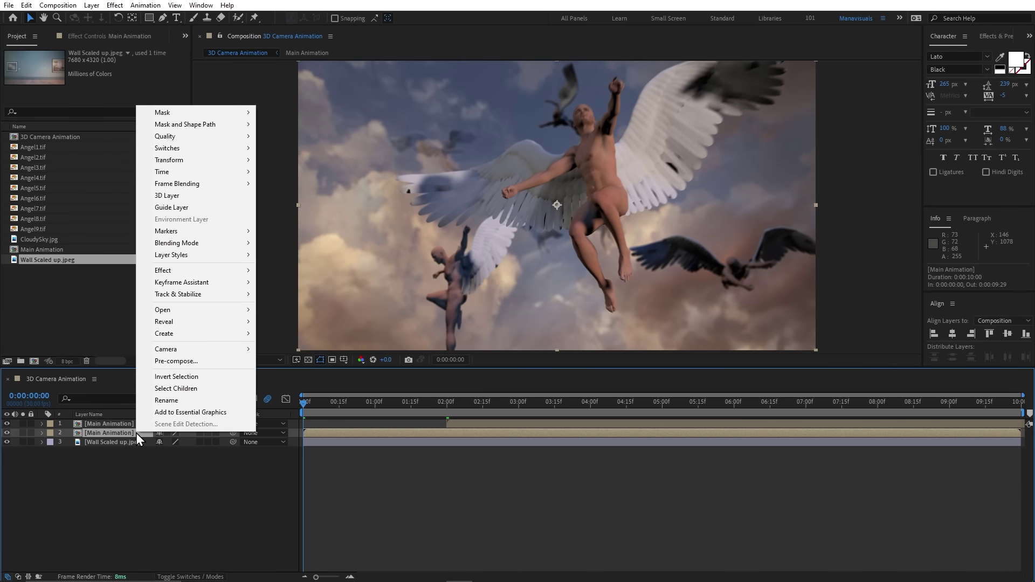
Freeze-frame the second Main Animation copy, rename it Painting, and enable 3D on layers 1–3
mouse_move(178, 172)
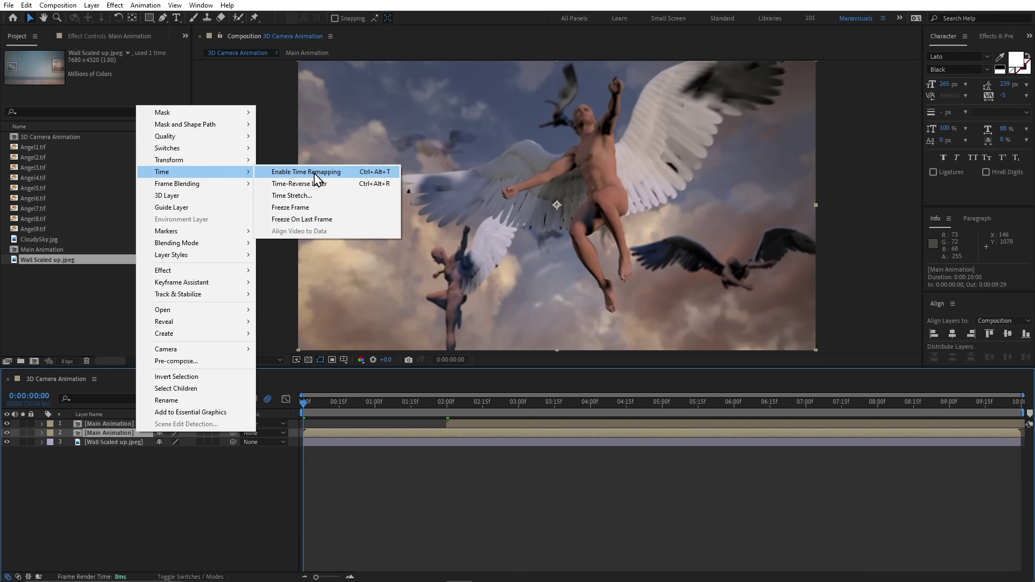
click(327, 212)
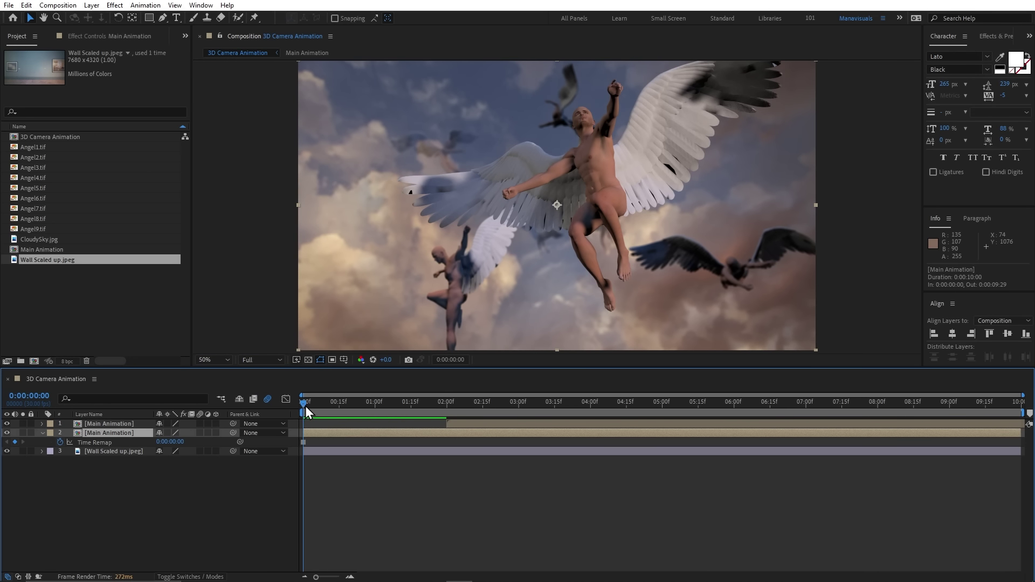
drag(305, 406, 292, 422)
key(ctrl+a)
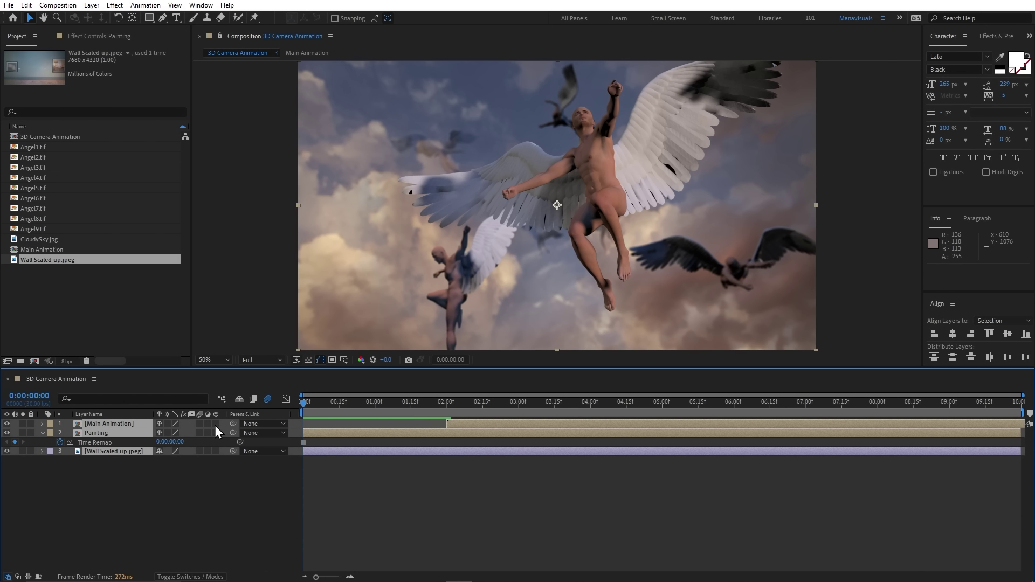
click(215, 426)
Add a new camera layer, Camera 1, to the composition
click(92, 5)
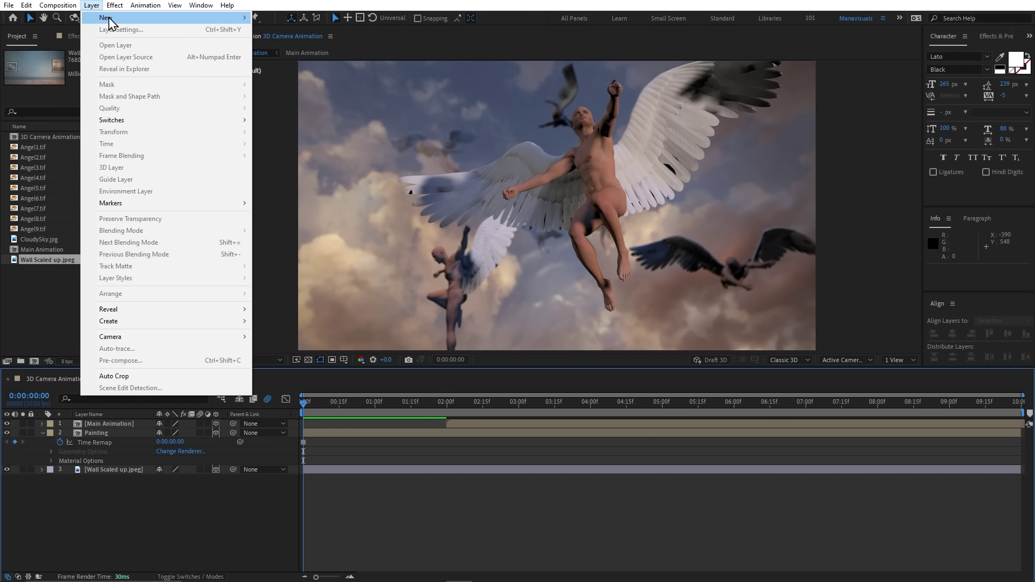
mouse_move(110, 20)
click(302, 57)
click(424, 148)
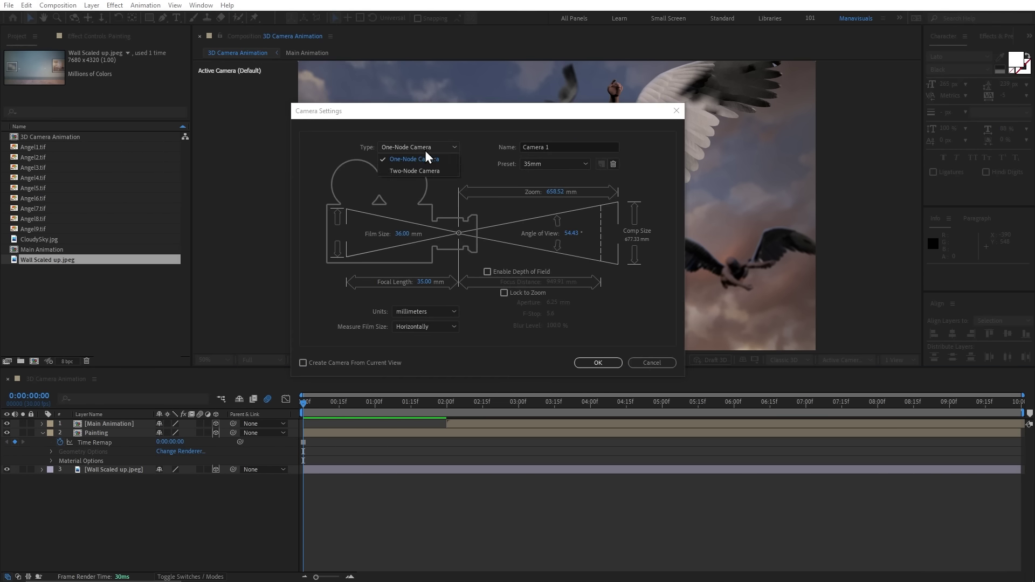
click(597, 363)
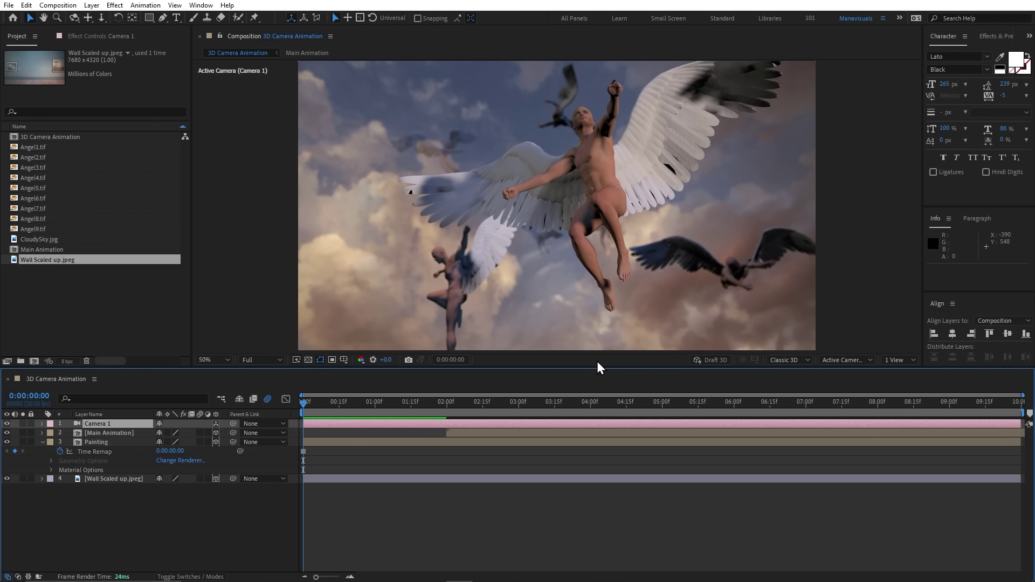
Keyframe Camera 1's Position Z, pulling it back to about -4755.7 at the start
drag(377, 404, 439, 408)
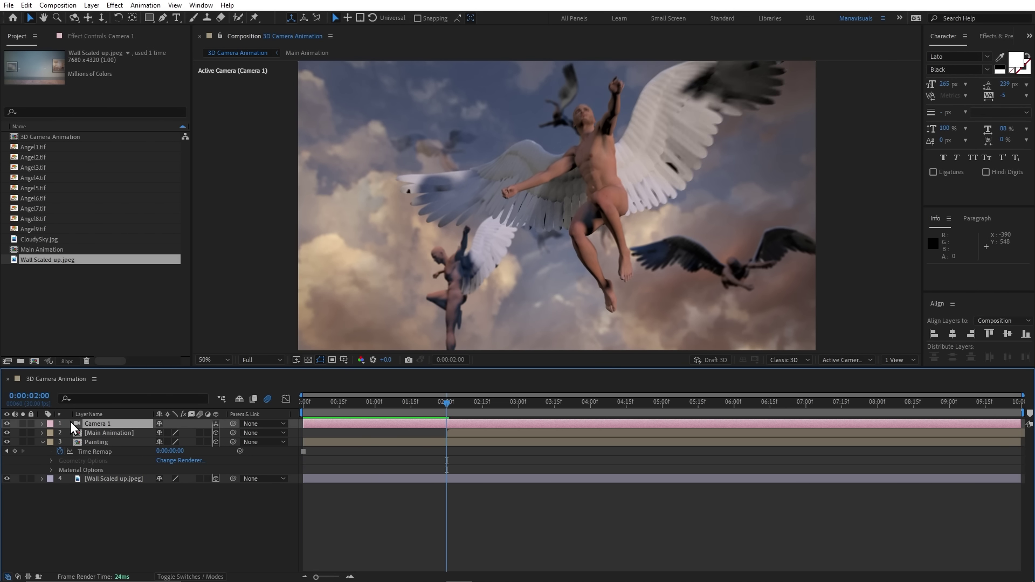
click(42, 423)
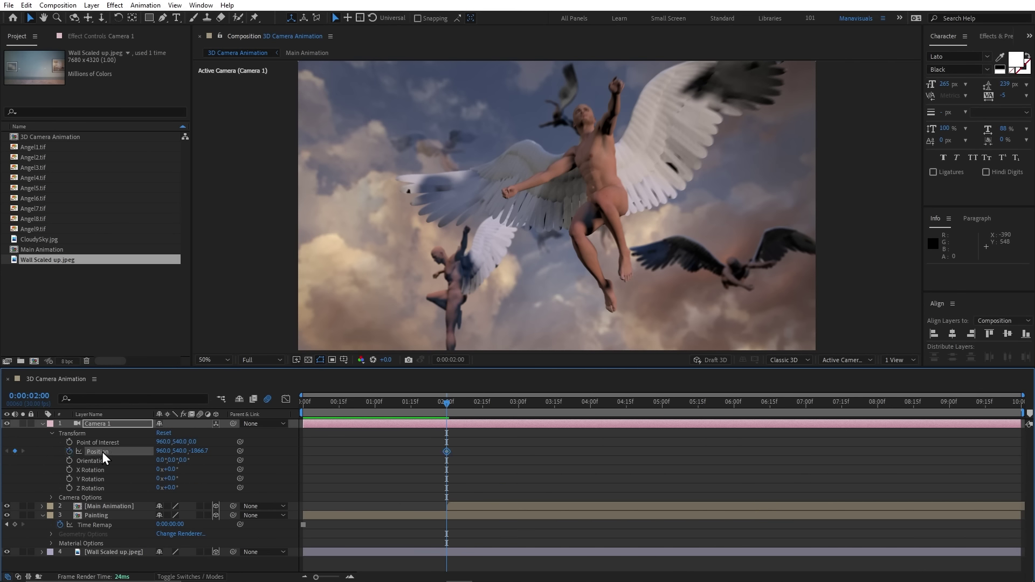
drag(325, 406, 302, 405)
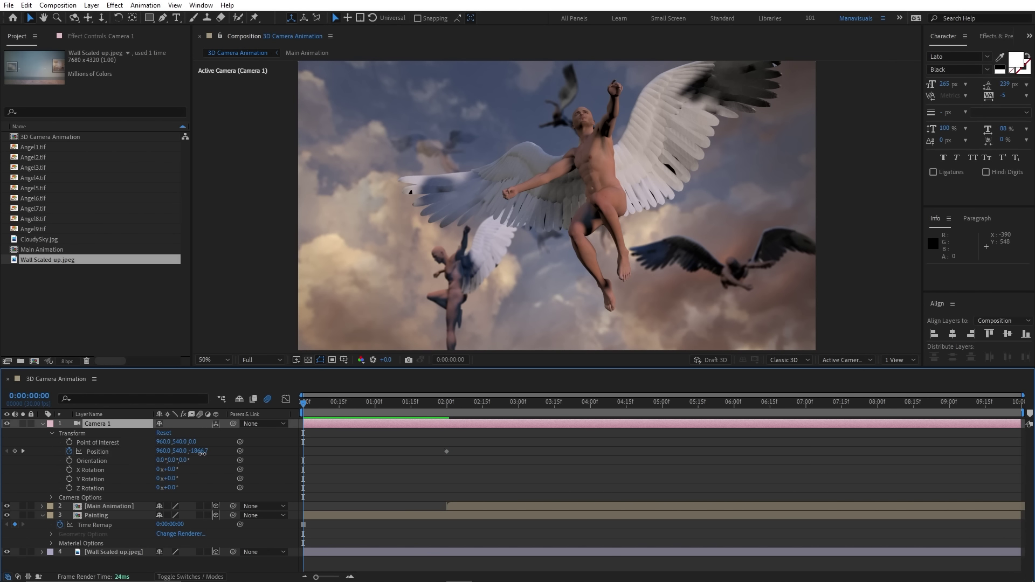
drag(202, 453, 15, 461)
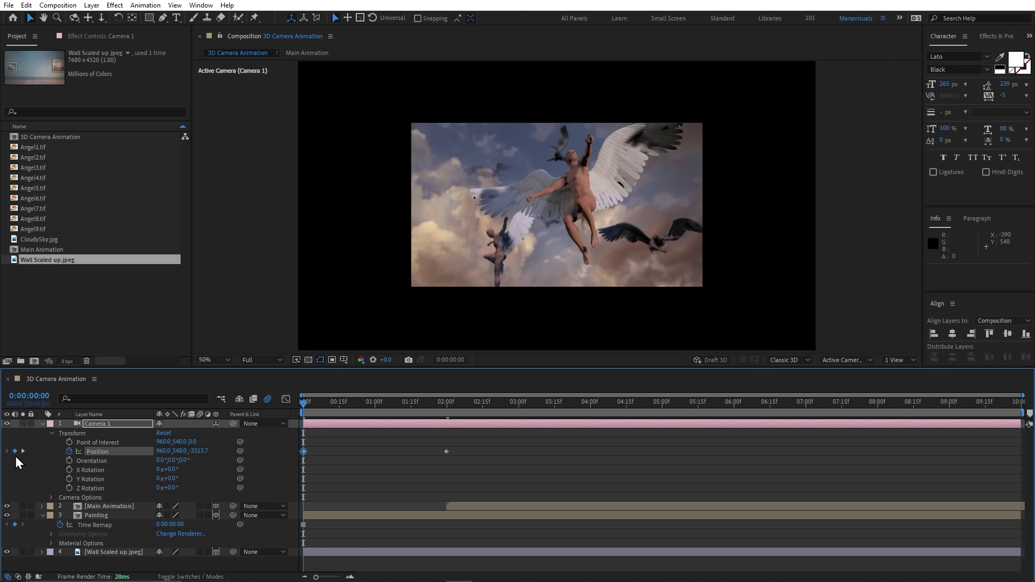
drag(197, 451, 154, 451)
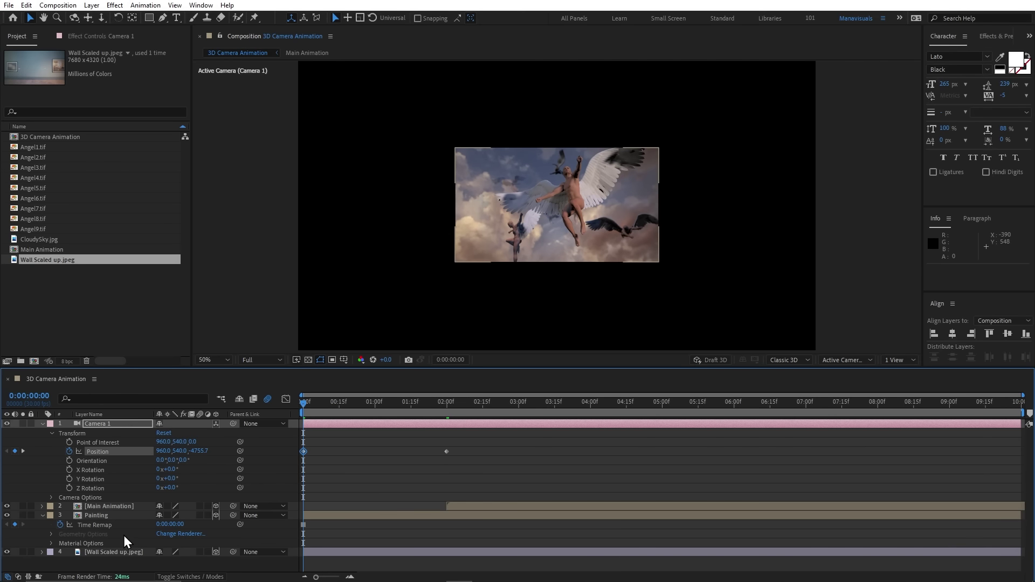
Scale up the Wall Scaled up.jpeg layer so it fills the frame
click(114, 552)
key(s)
drag(169, 561, 196, 562)
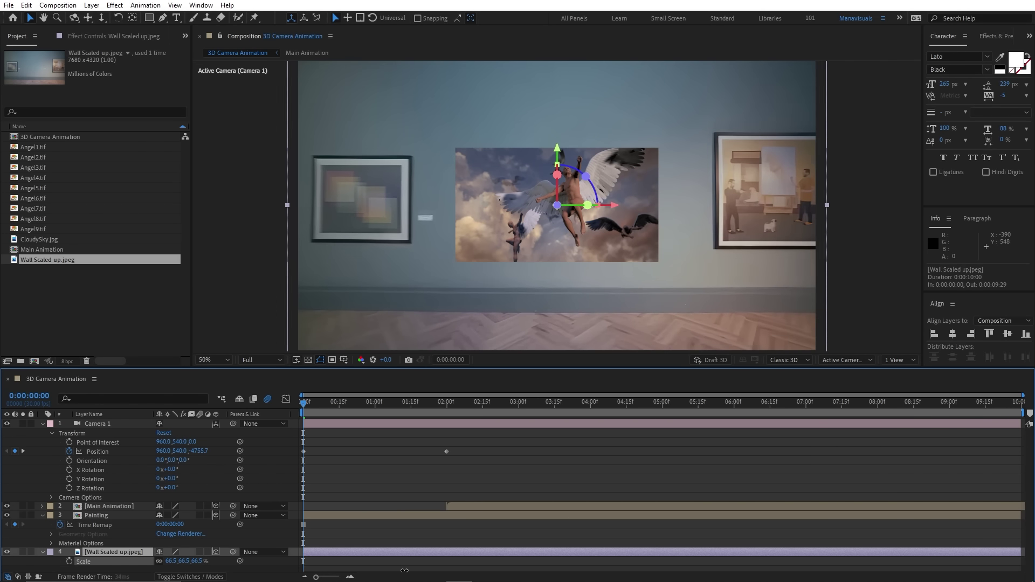
Set wall scale to 78.6% and camera Position Z to -5094, then preview the camera move
drag(188, 451, 2, 438)
key(space)
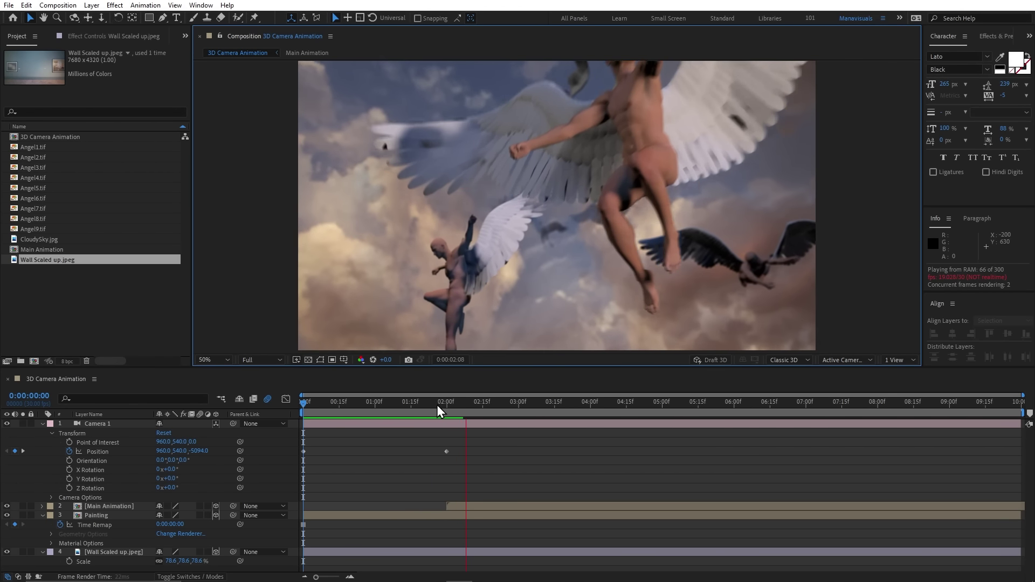
drag(437, 405, 454, 408)
drag(386, 419, 295, 440)
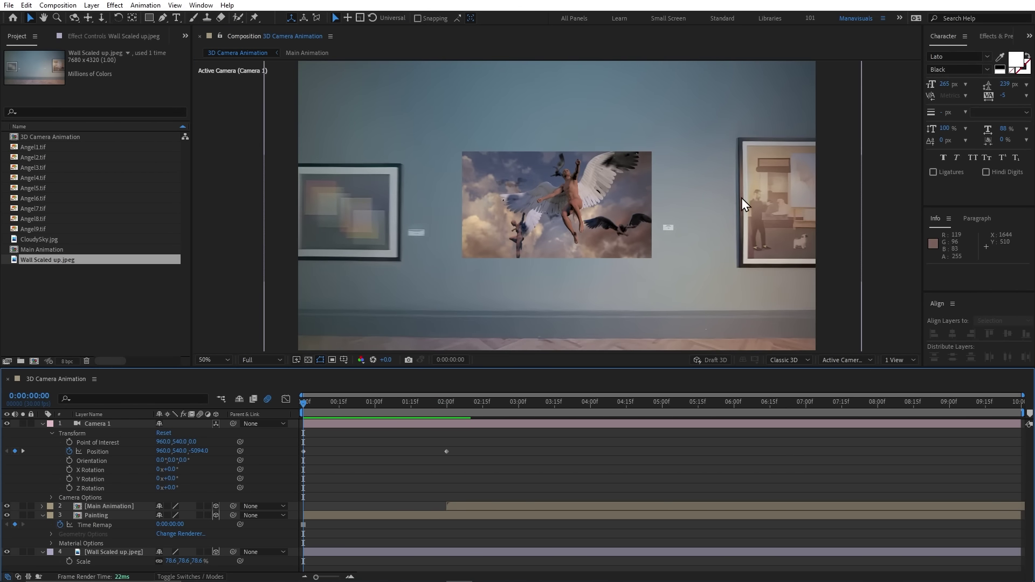
click(348, 518)
Duplicate Painting, scale the lower copy slightly larger and give it a Fill of sampled off-white
key(ctrl+d)
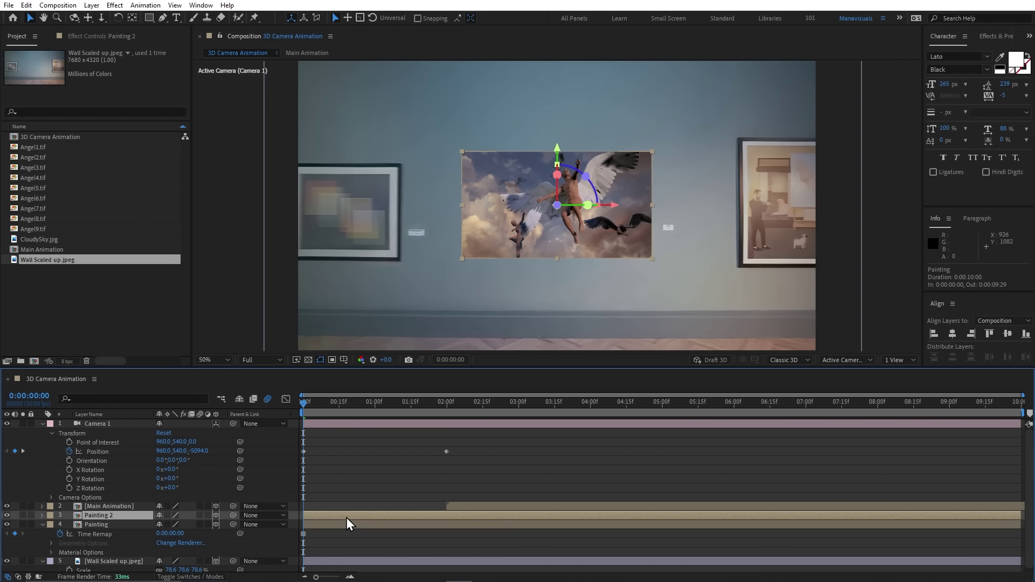
click(346, 524)
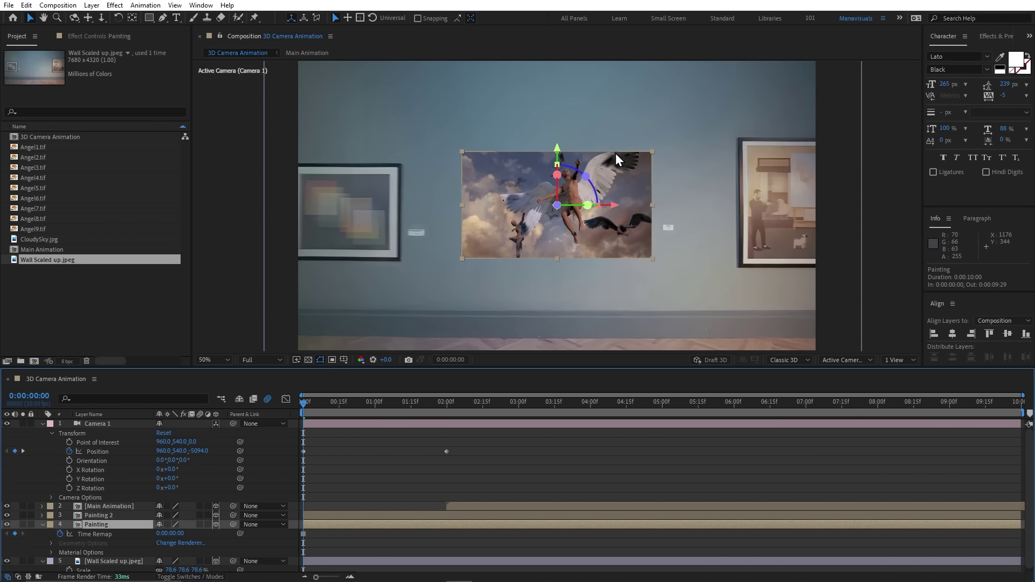
drag(652, 152, 656, 148)
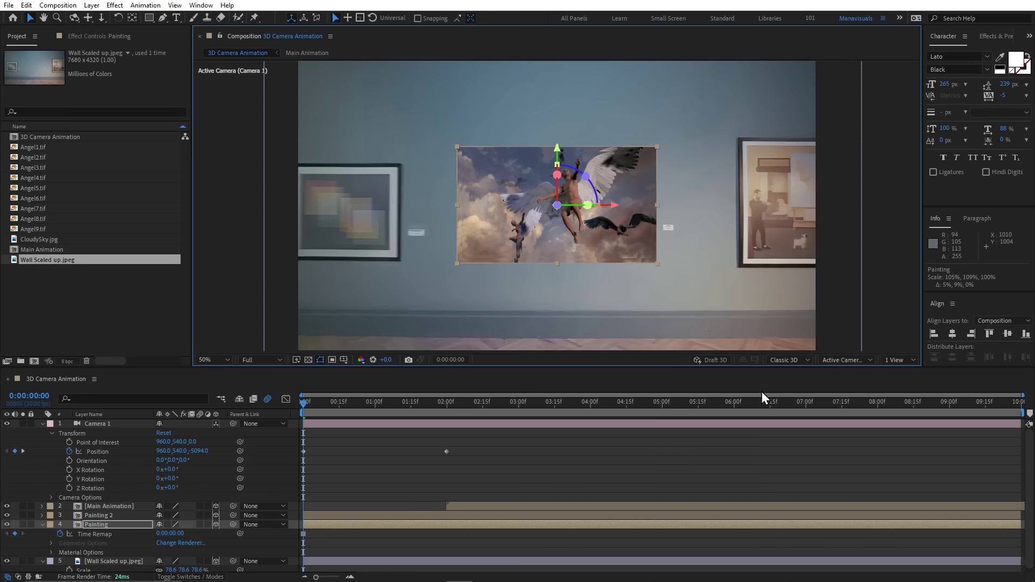
click(997, 36)
text(fill)
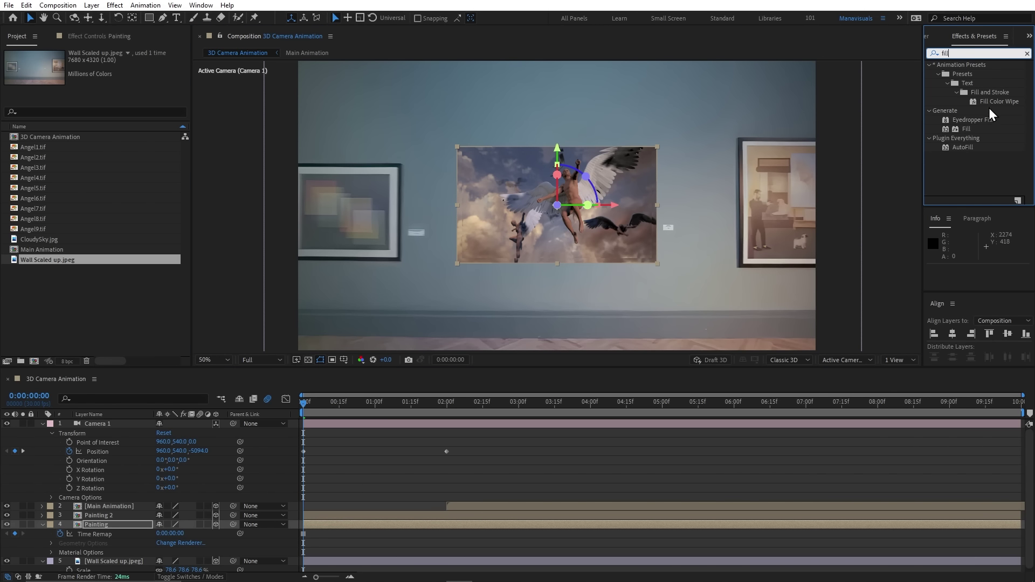
double_click(968, 129)
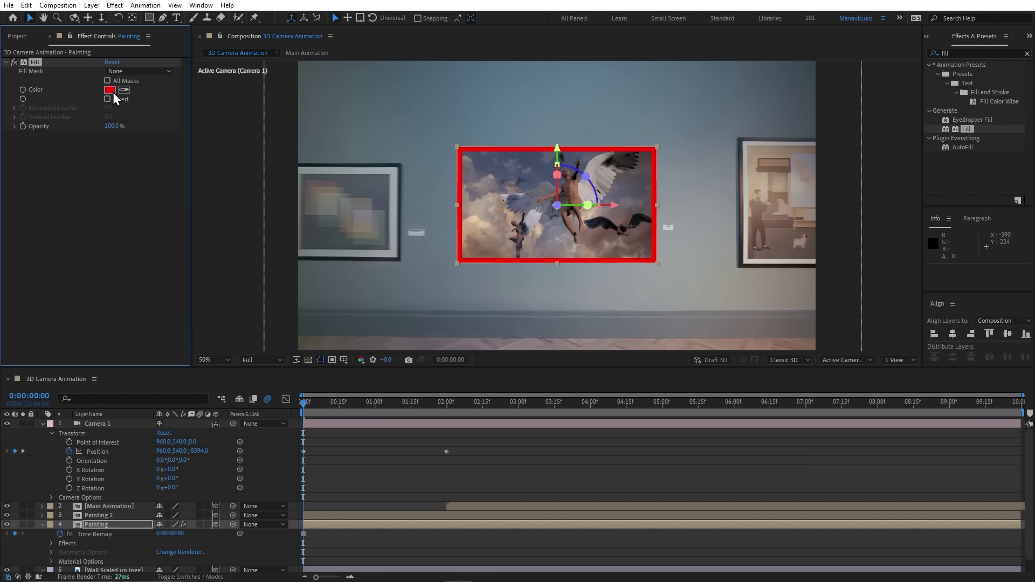
click(749, 185)
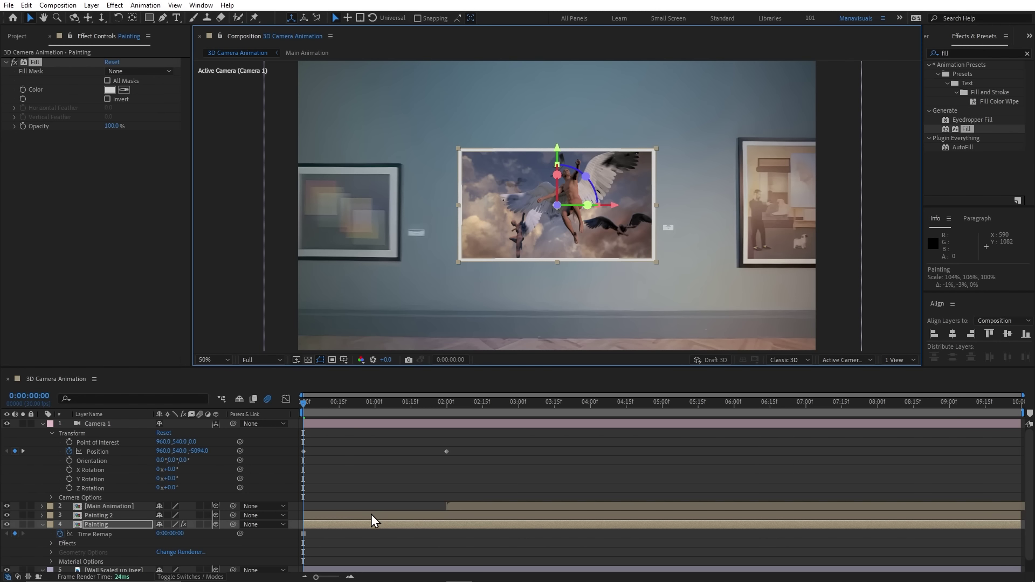
Duplicate again, enlarge the bottom copy further and fill it dark as the outer border
key(ctrl+d)
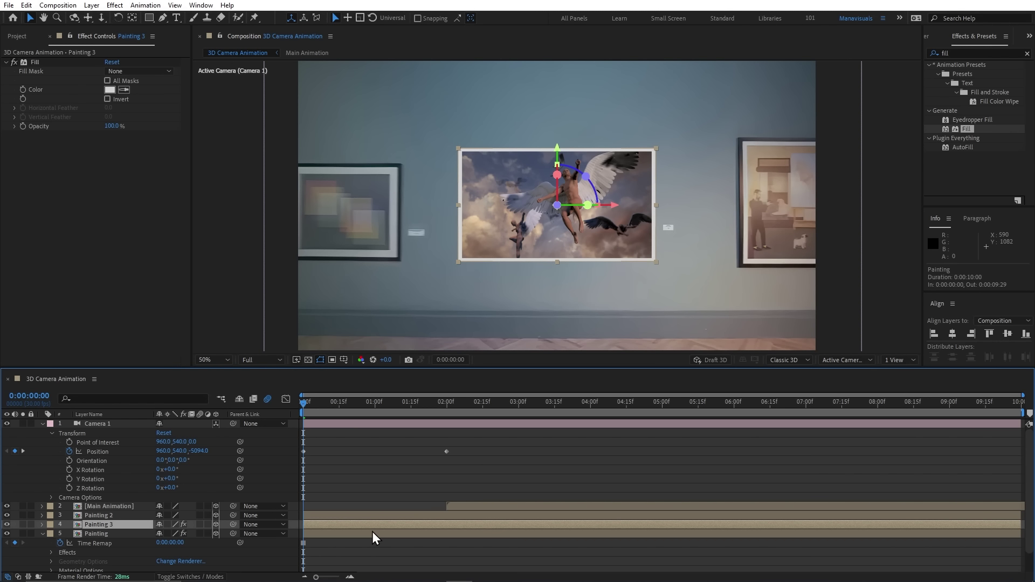
click(361, 535)
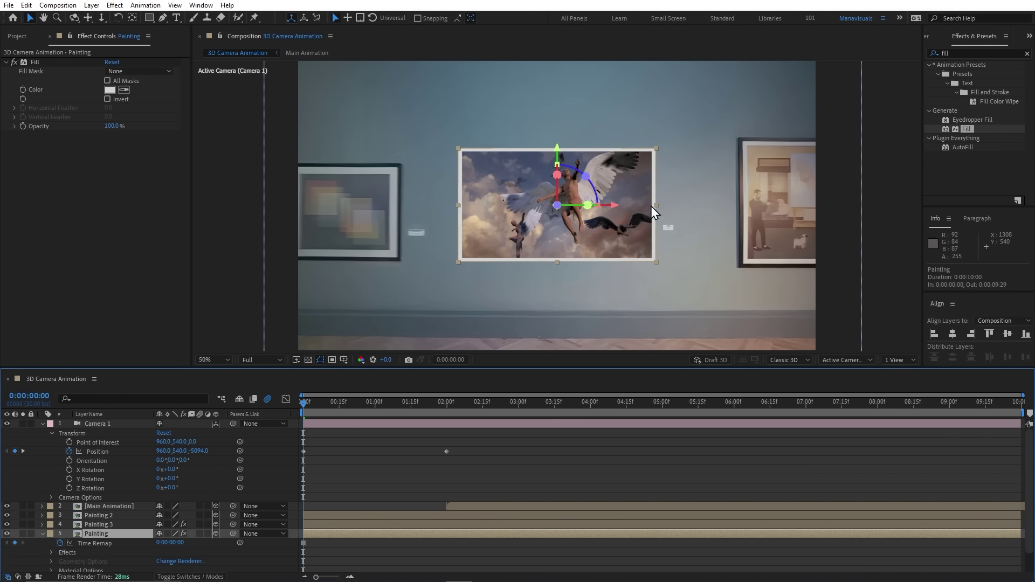
drag(656, 206, 660, 206)
drag(558, 262, 558, 265)
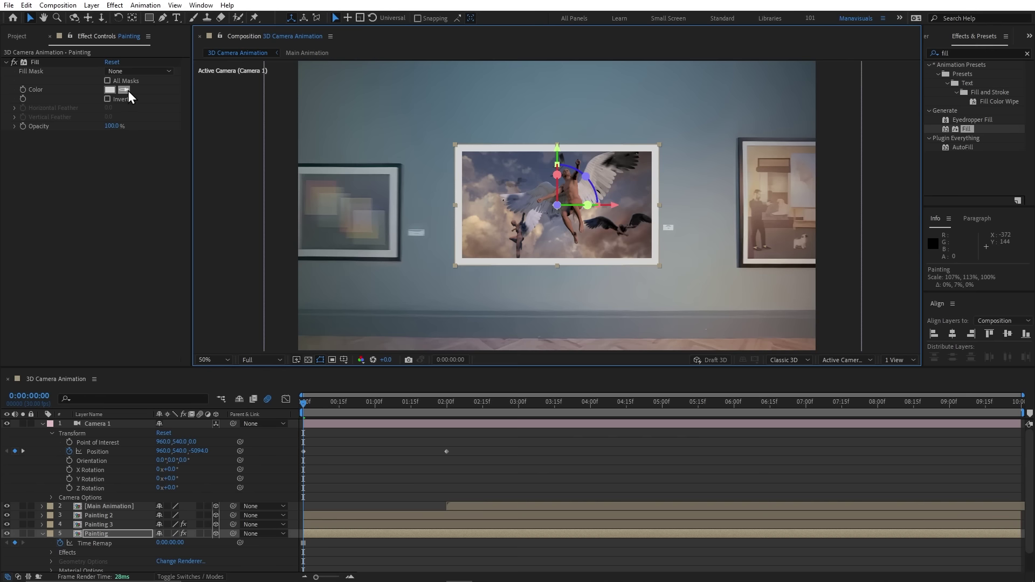
click(735, 177)
key(period)
key(period)
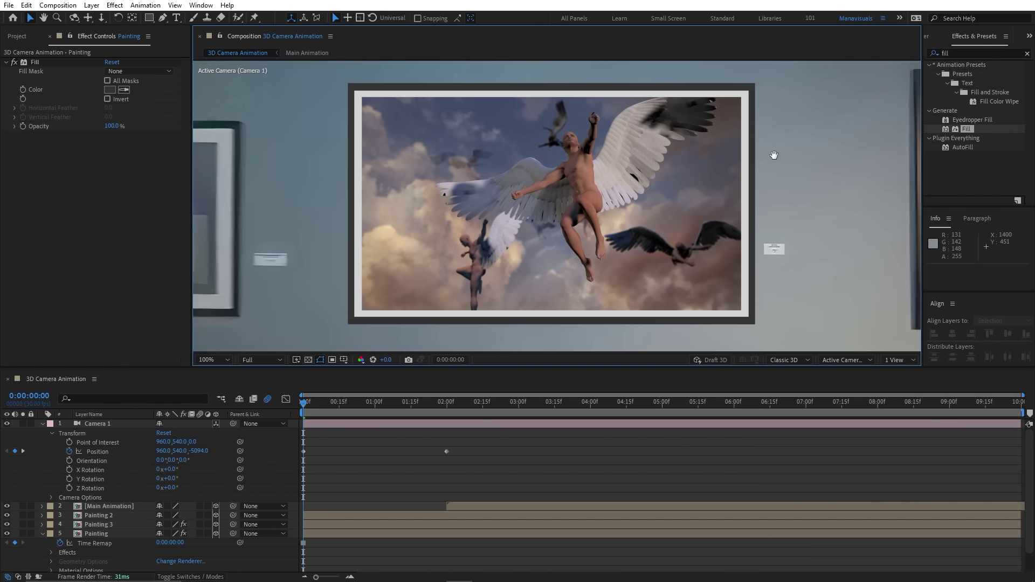
drag(774, 155, 590, 155)
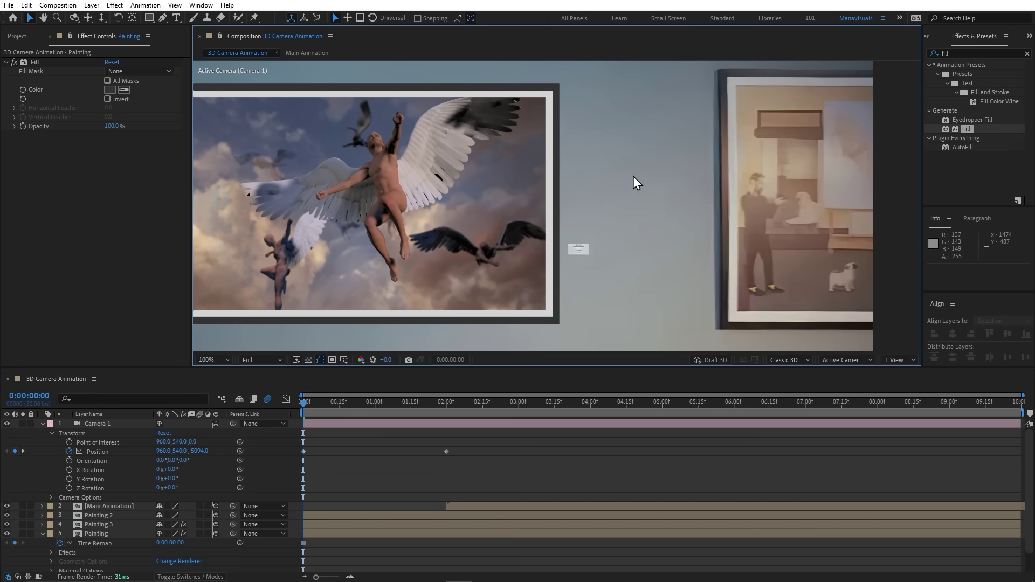
drag(515, 146, 700, 141)
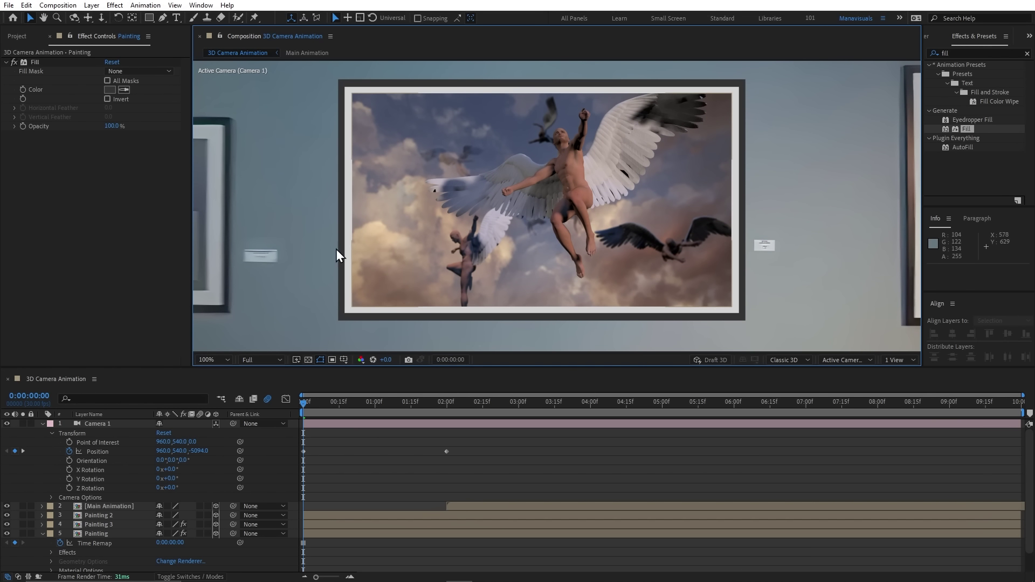
click(102, 533)
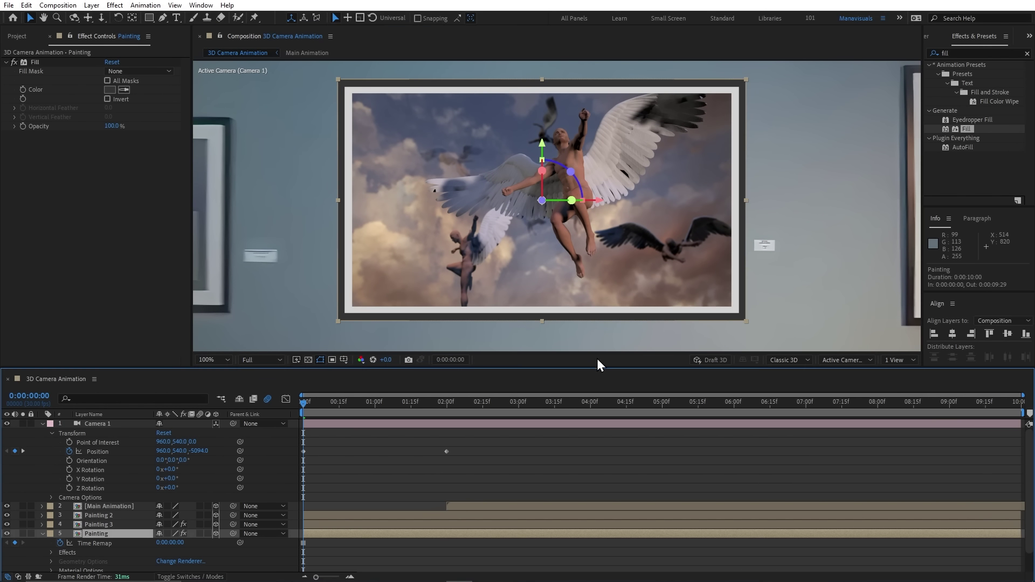
Apply Drop Shadow to Painting with distance 22, softness 3, opacity 38% and 269° direction
double_click(955, 52)
text(drop)
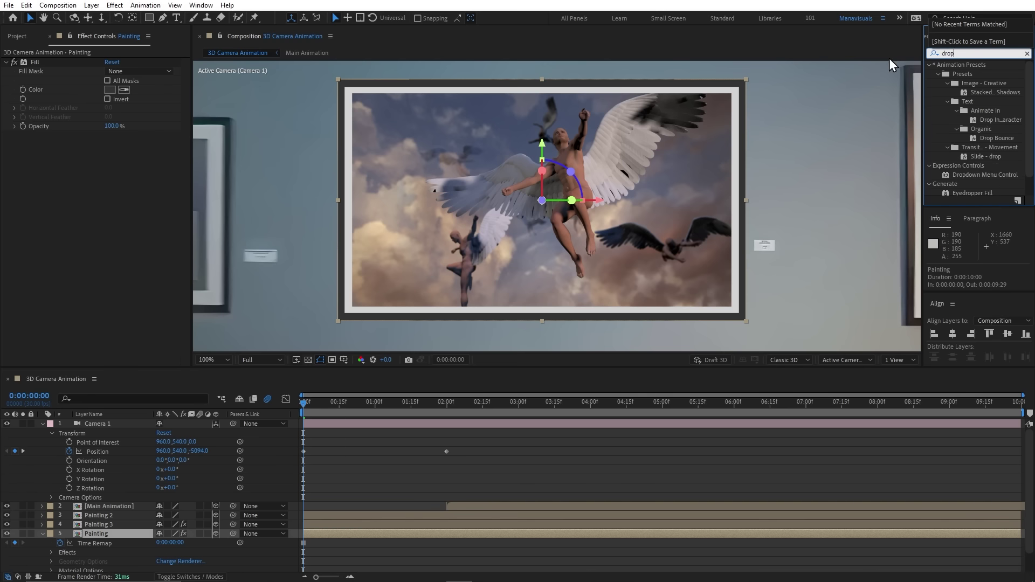
text( sha)
double_click(977, 110)
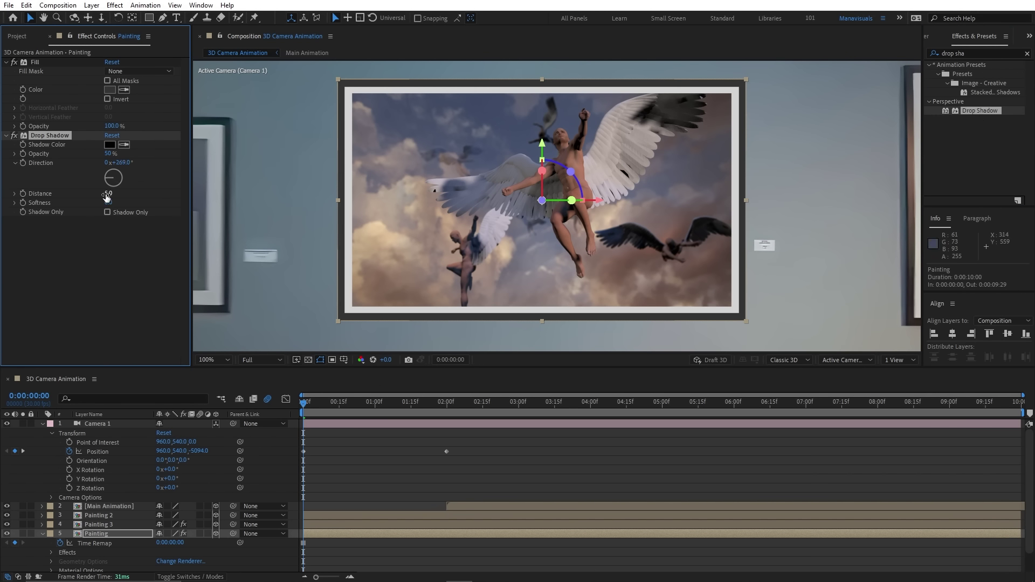
mouse_move(107, 197)
mouse_down()
mouse_move(116, 194)
mouse_move(111, 205)
mouse_up()
drag(108, 154, 92, 154)
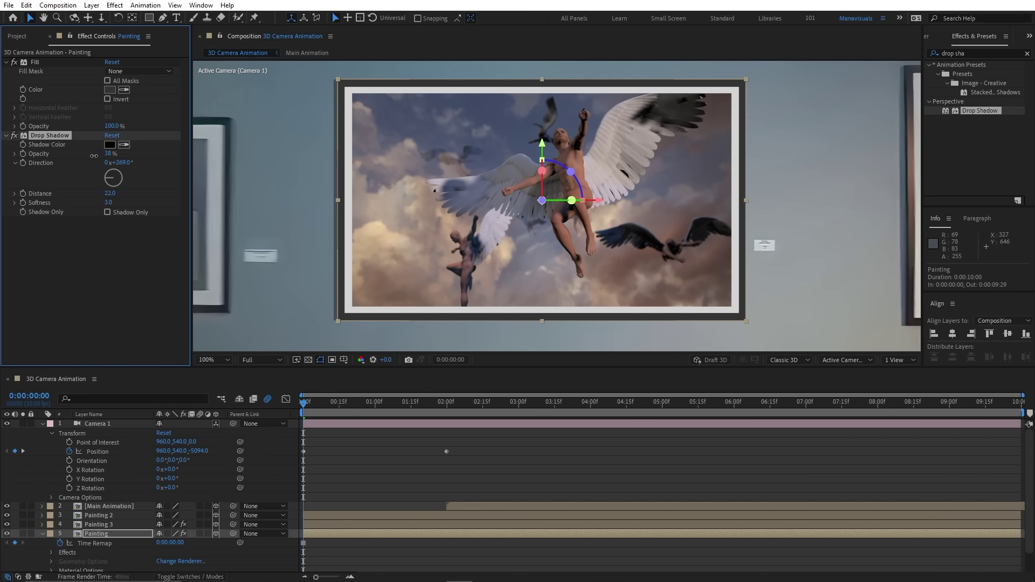
click(1027, 53)
Apply CC Light Sweep to Painting with width 108, intensity 7 and a warm tan light colour
text(cc light)
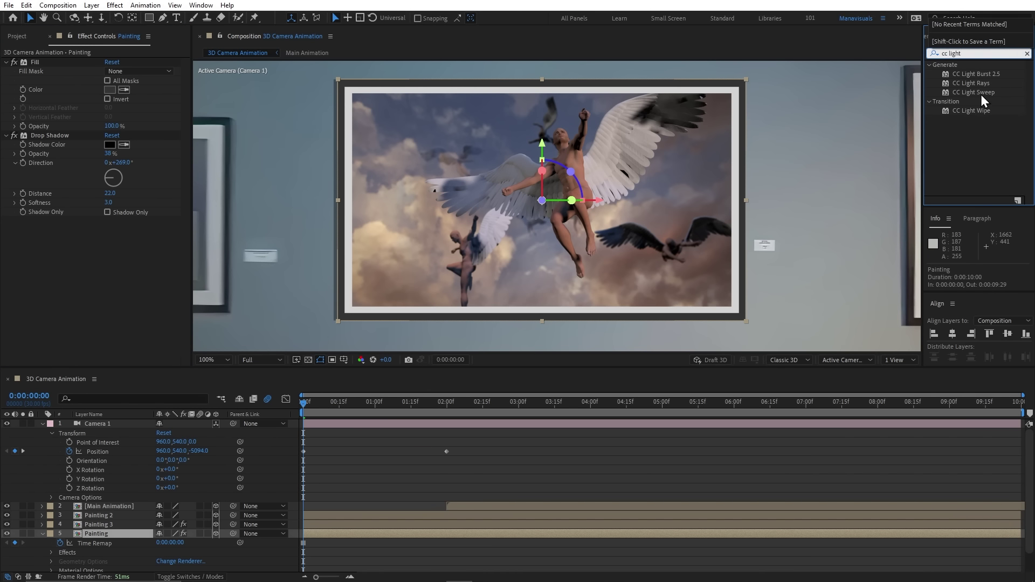
double_click(980, 93)
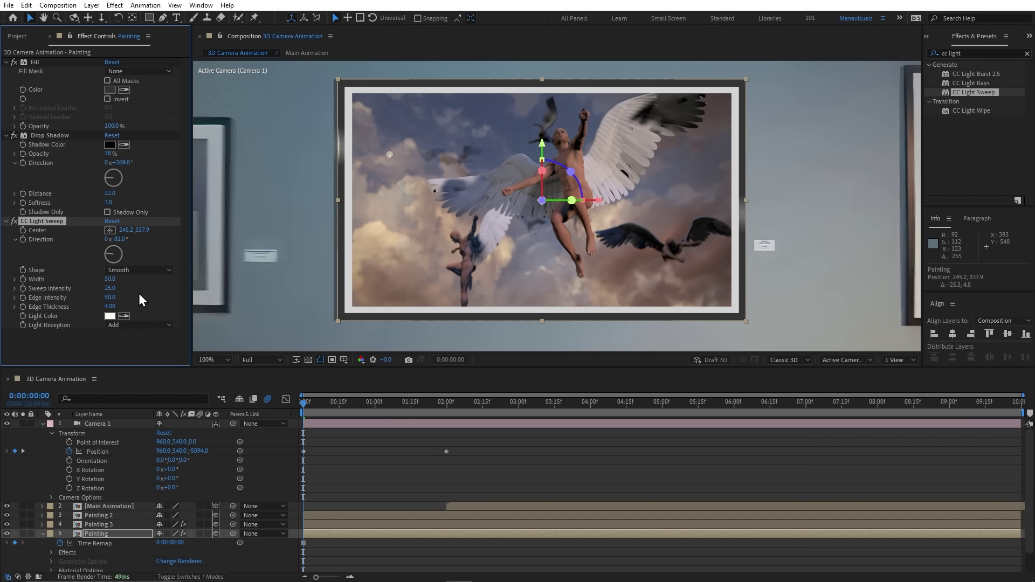
drag(128, 284, 145, 286)
drag(110, 288, 99, 295)
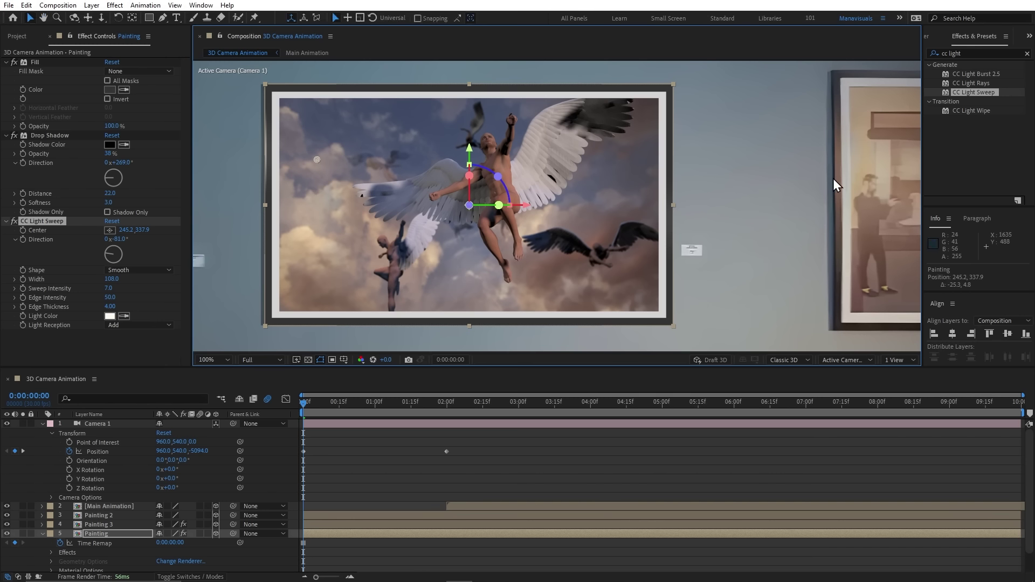
click(109, 316)
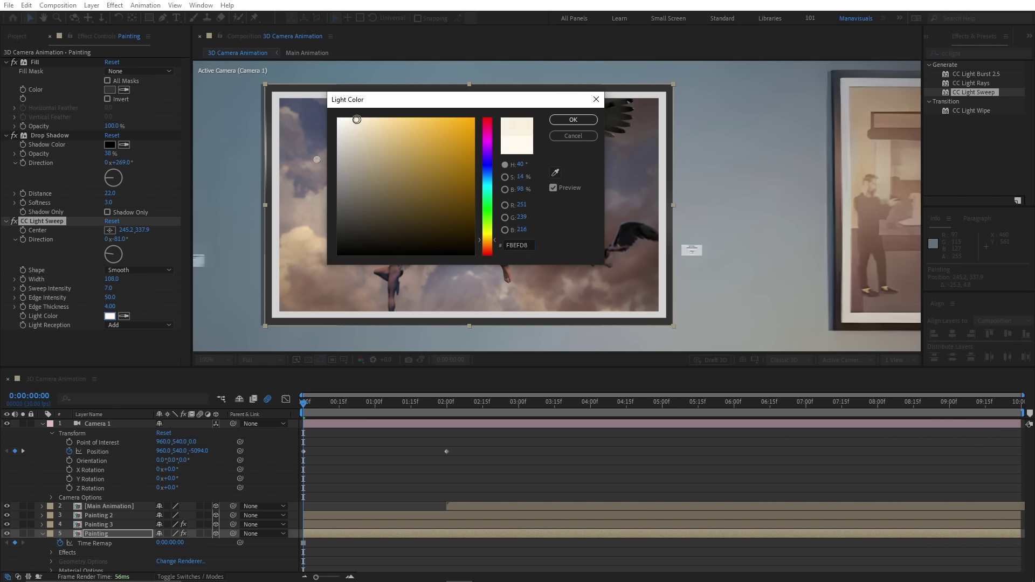
click(358, 120)
mouse_move(411, 104)
mouse_down()
mouse_move(488, 253)
mouse_move(464, 293)
mouse_up()
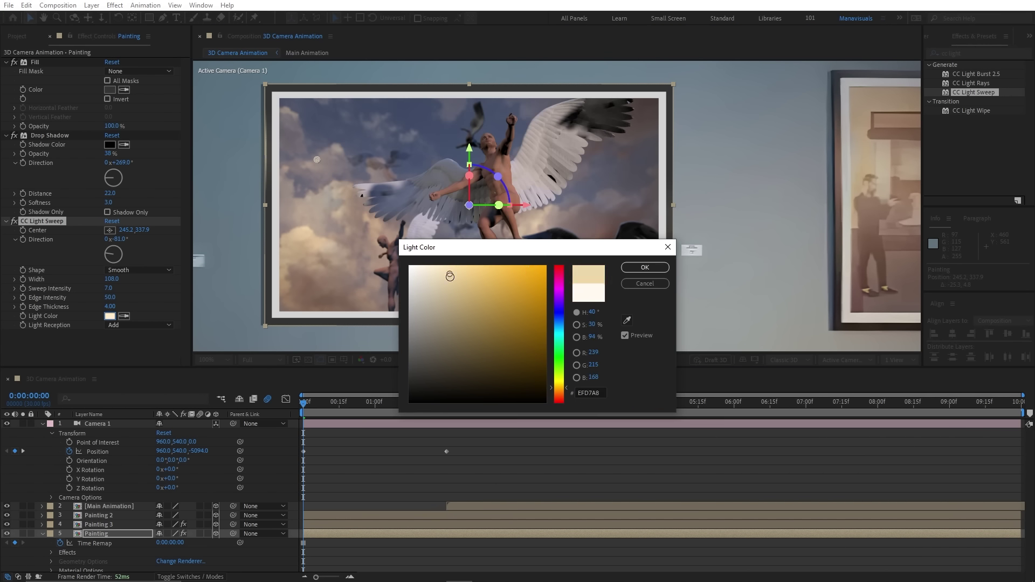
click(645, 267)
Enable the 3D Layer switch on layers 2–6 and return the playhead to 0:00:00:00
click(43, 423)
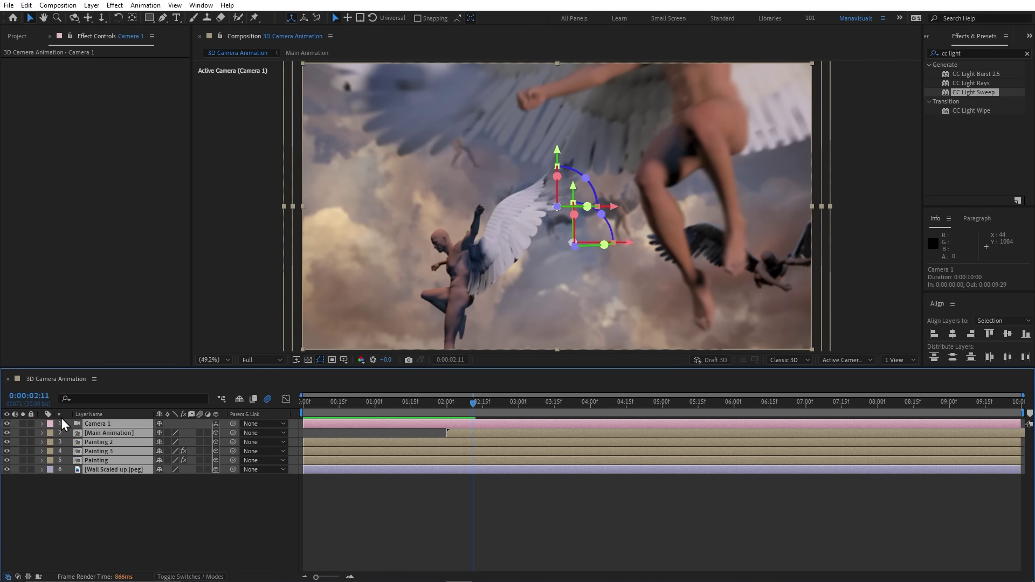
click(200, 434)
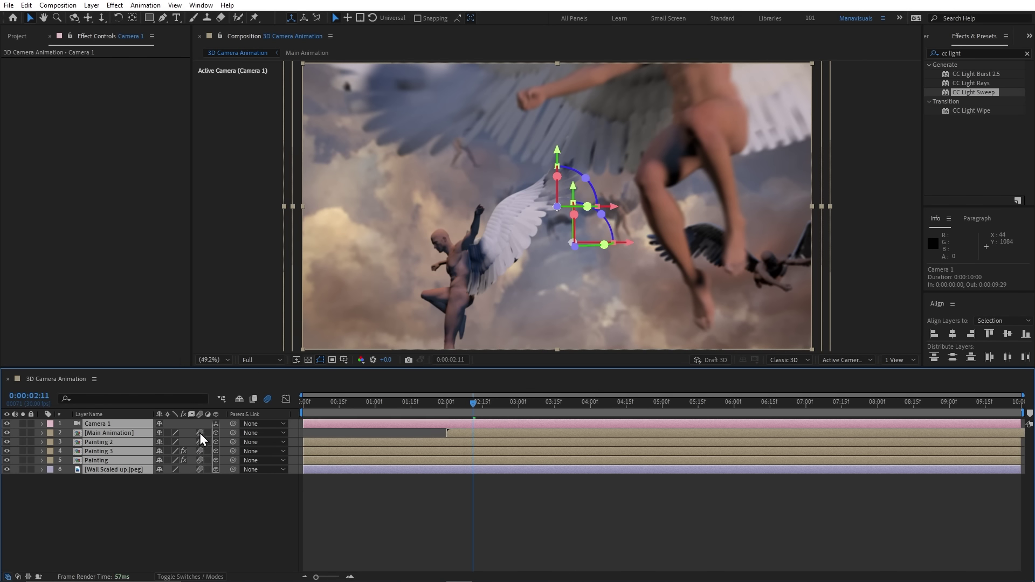
drag(322, 408, 301, 404)
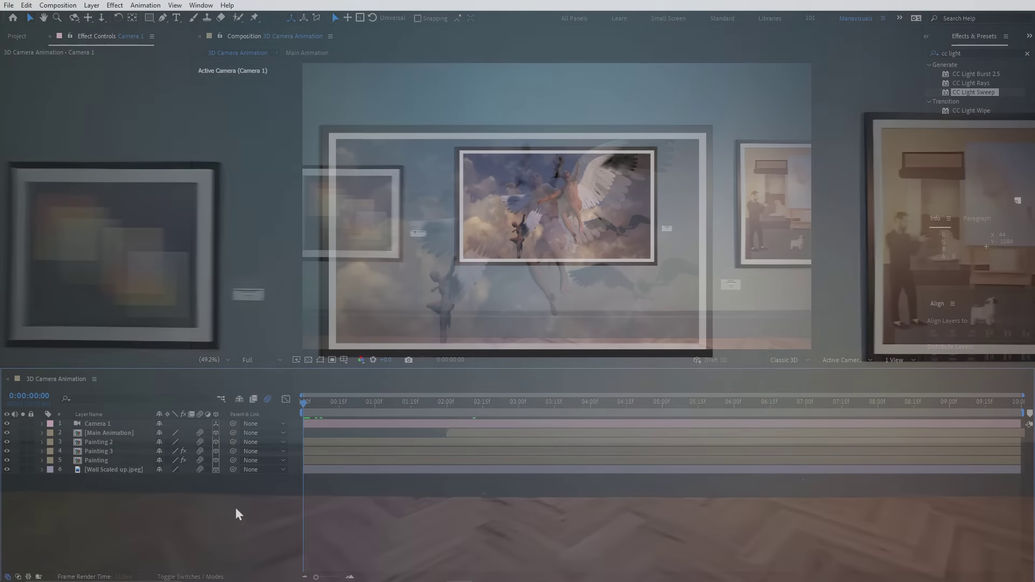